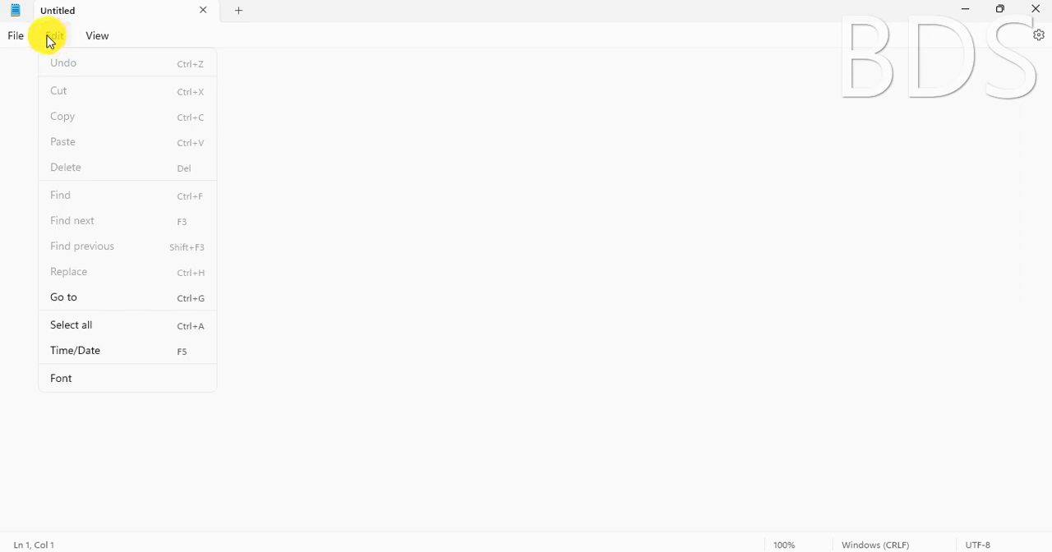
Open the text file abc.txt from the Desktop
{"action": "mouse_move", "coordinate": [11, 34]}
{"action": "left_click", "coordinate": [33, 116]}
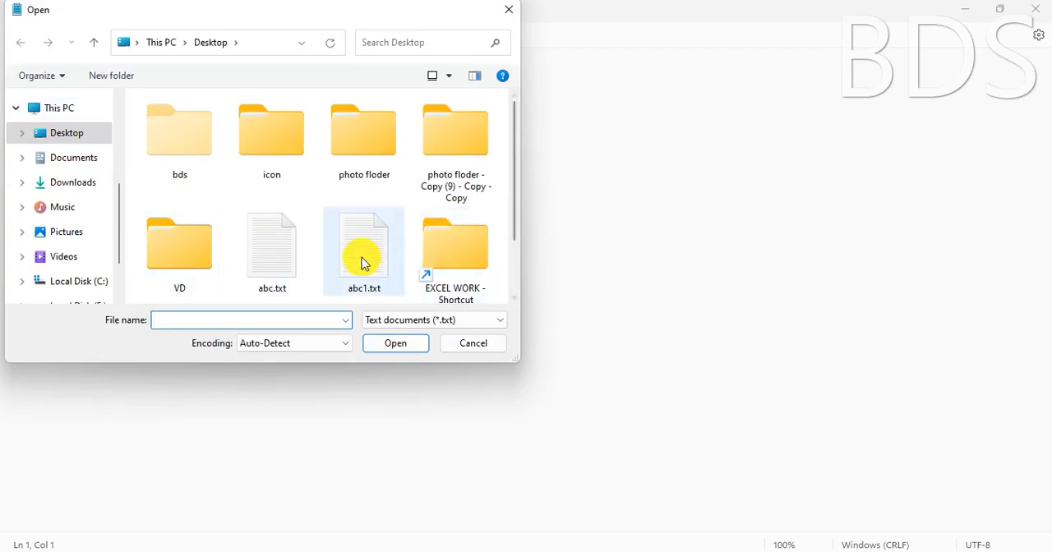
{"action": "left_click", "coordinate": [279, 252]}
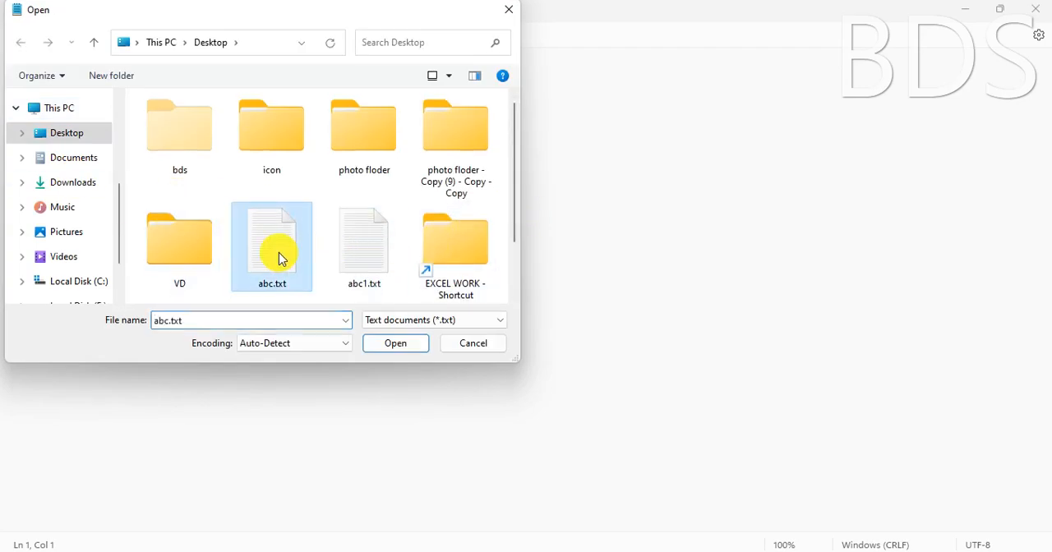
{"action": "left_click", "coordinate": [394, 346]}
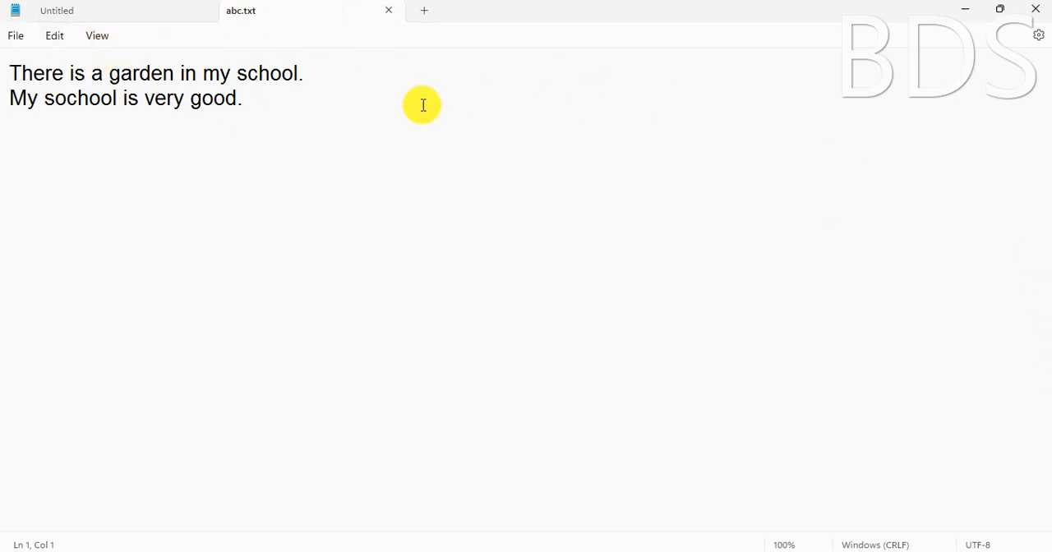
Delete the text of the second line, "My sochool is very good."
{"action": "left_click", "coordinate": [56, 38]}
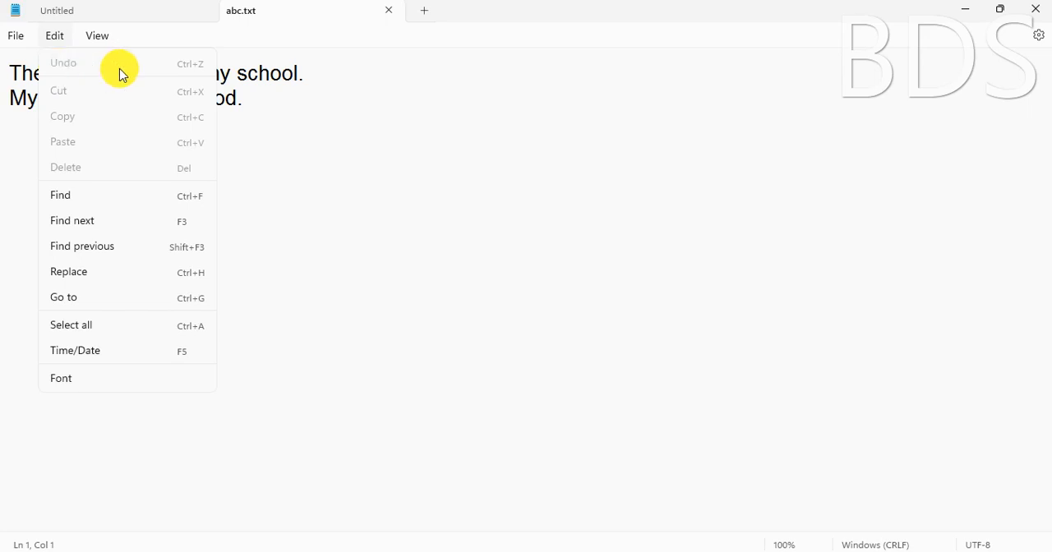
{"action": "left_click", "coordinate": [256, 102]}
{"action": "left_click_drag", "start_coordinate": [255, 101], "coordinate": [2, 109]}
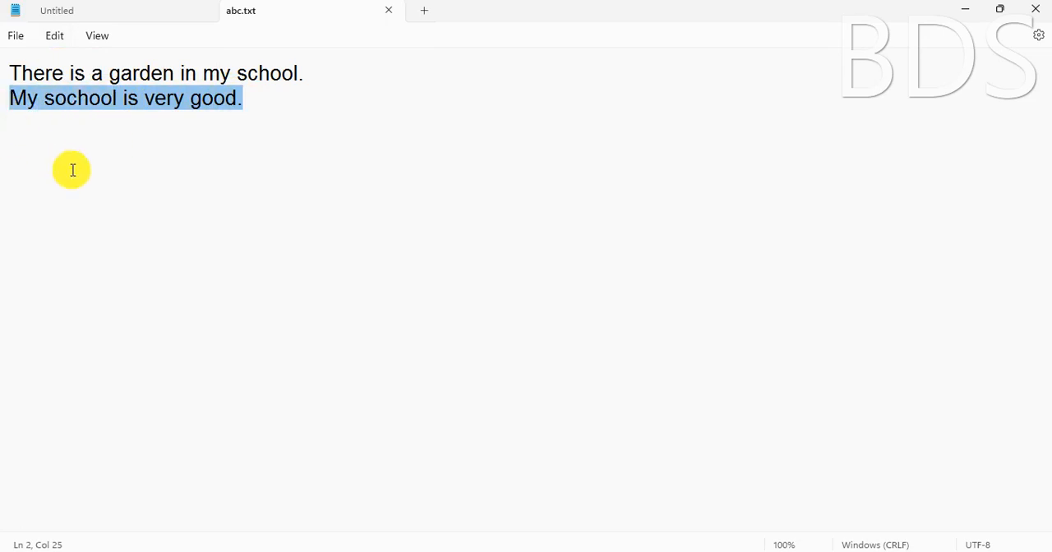
{"action": "key", "text": "BackSpace"}
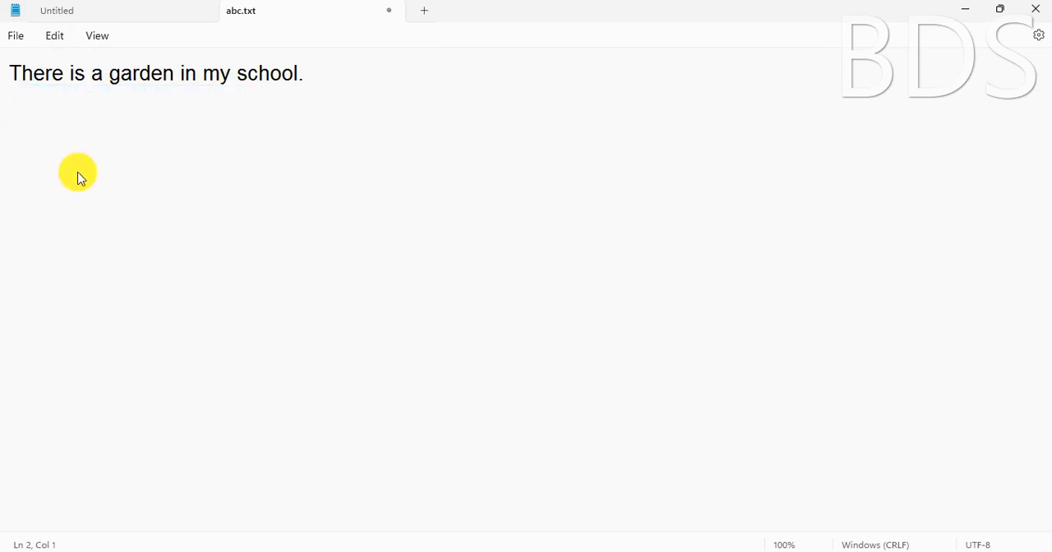
Undo the deletion of the second line's text
{"action": "left_click", "coordinate": [59, 45]}
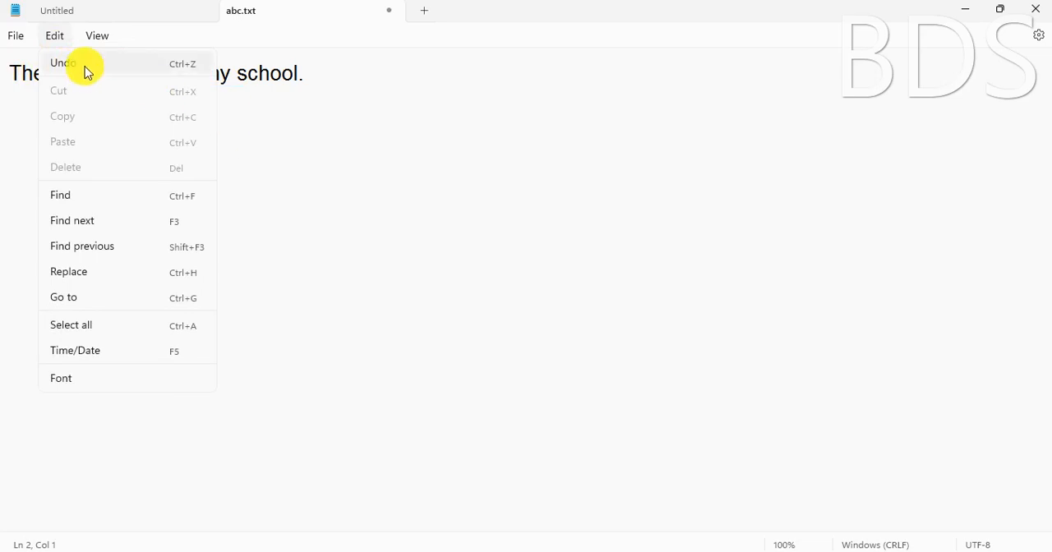
{"action": "left_click", "coordinate": [248, 117]}
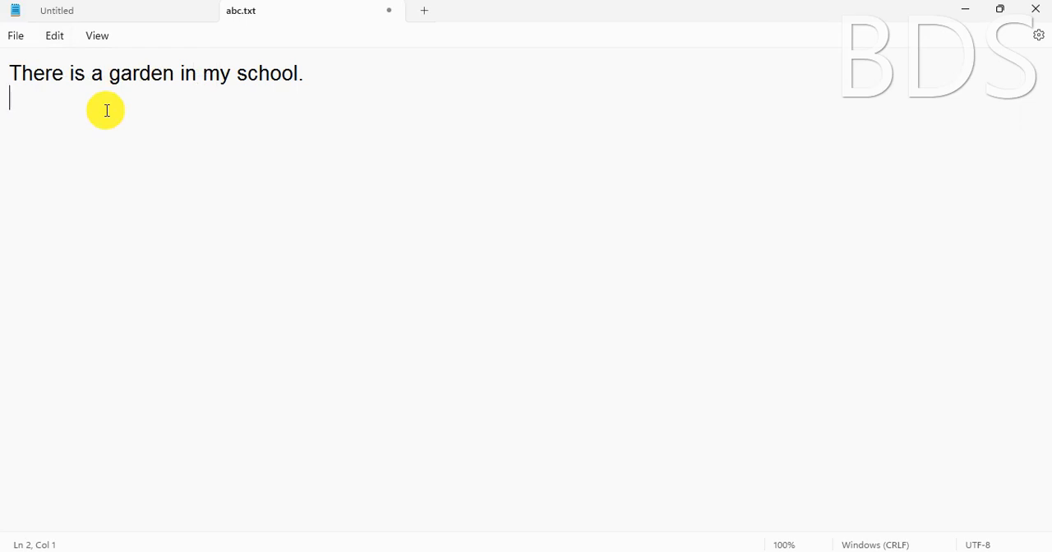
{"action": "left_click", "coordinate": [55, 37]}
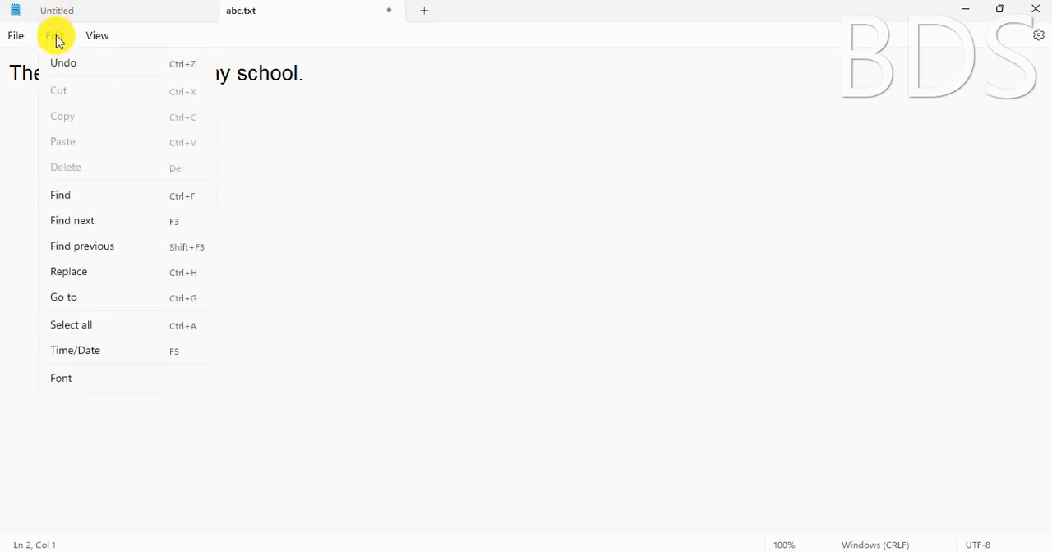
{"action": "left_click", "coordinate": [73, 65]}
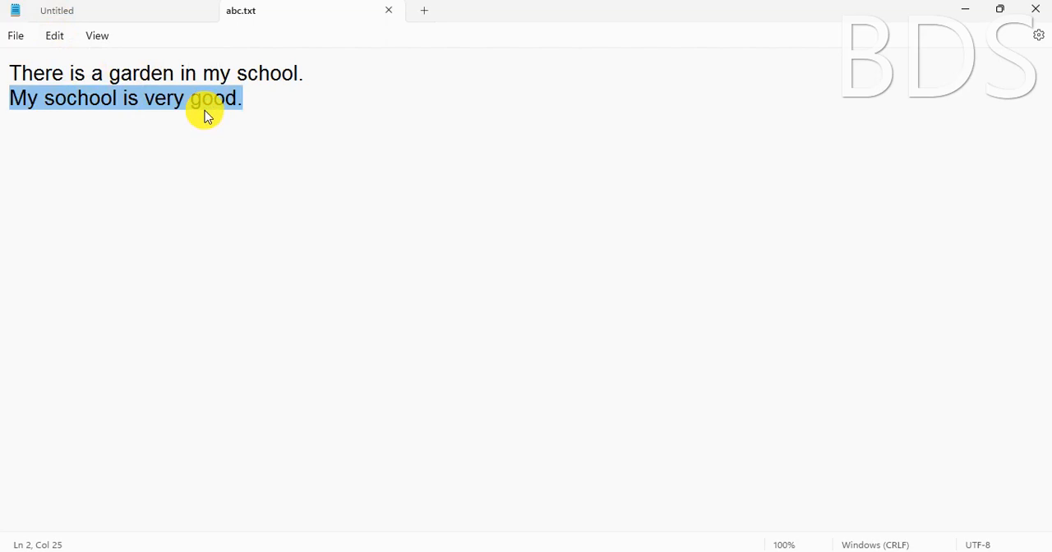
Examine which editing commands are available with a line selected and with no text selected
{"action": "left_click", "coordinate": [62, 39]}
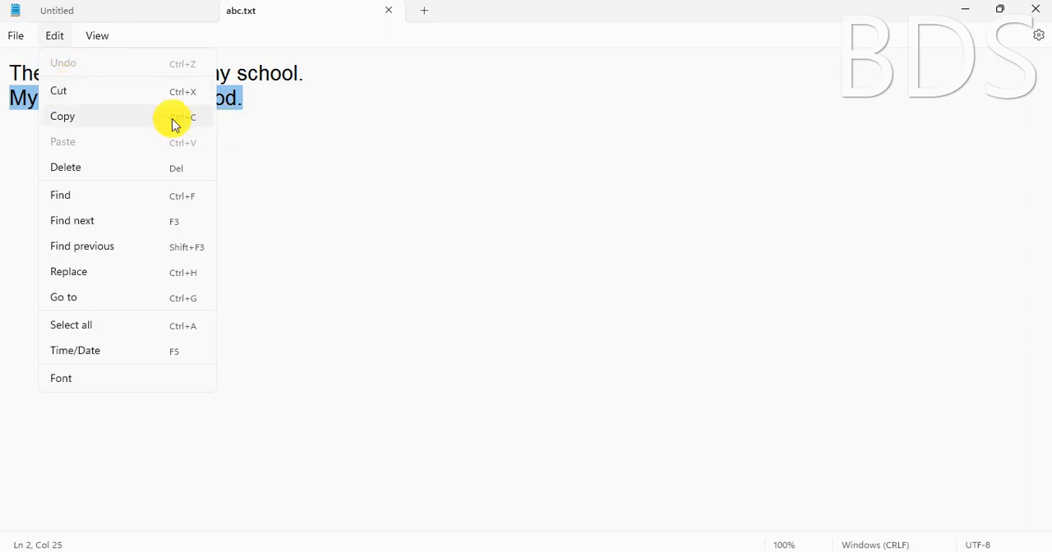
{"action": "left_click", "coordinate": [272, 117]}
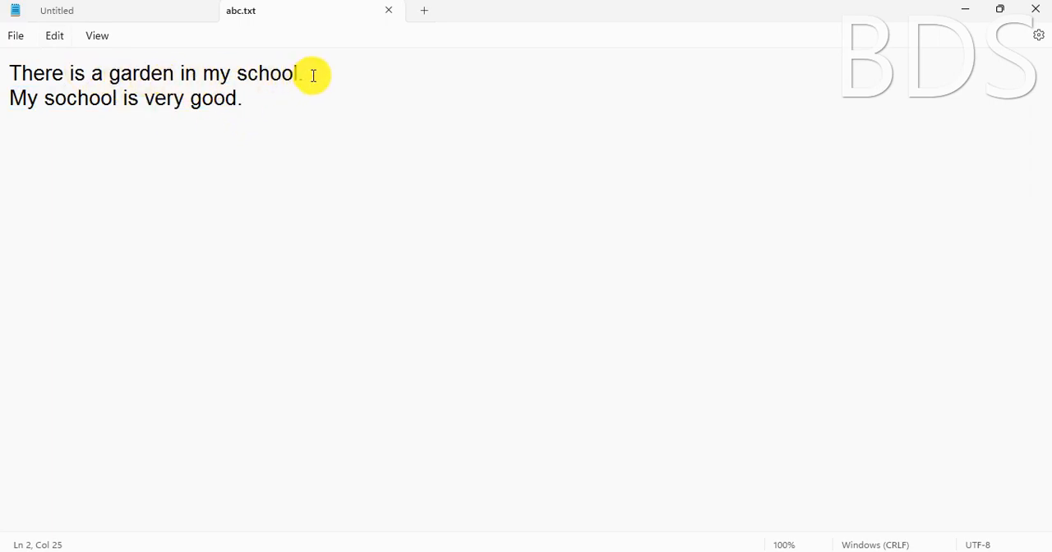
{"action": "left_click_drag", "start_coordinate": [312, 75], "coordinate": [7, 46]}
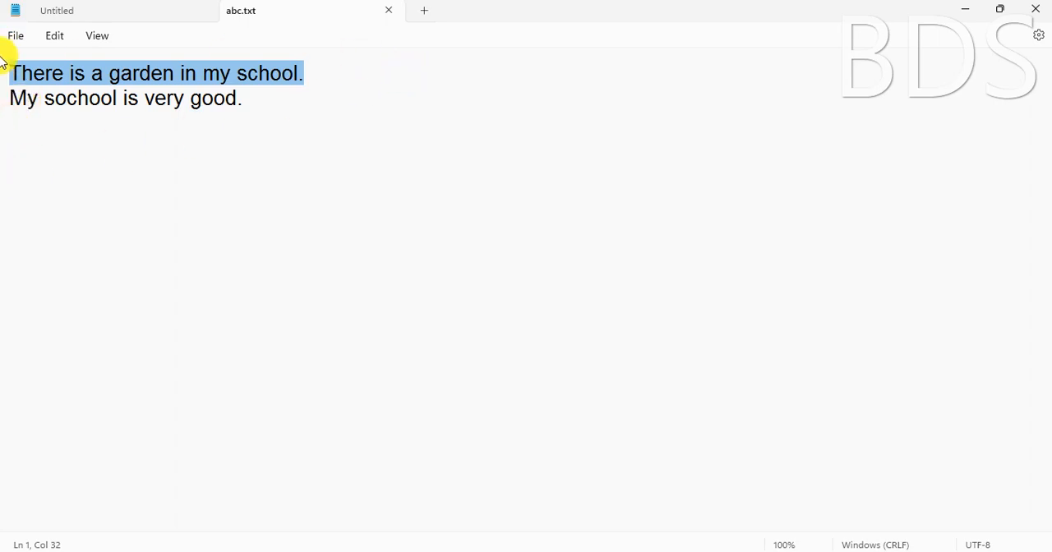
{"action": "left_click", "coordinate": [186, 100]}
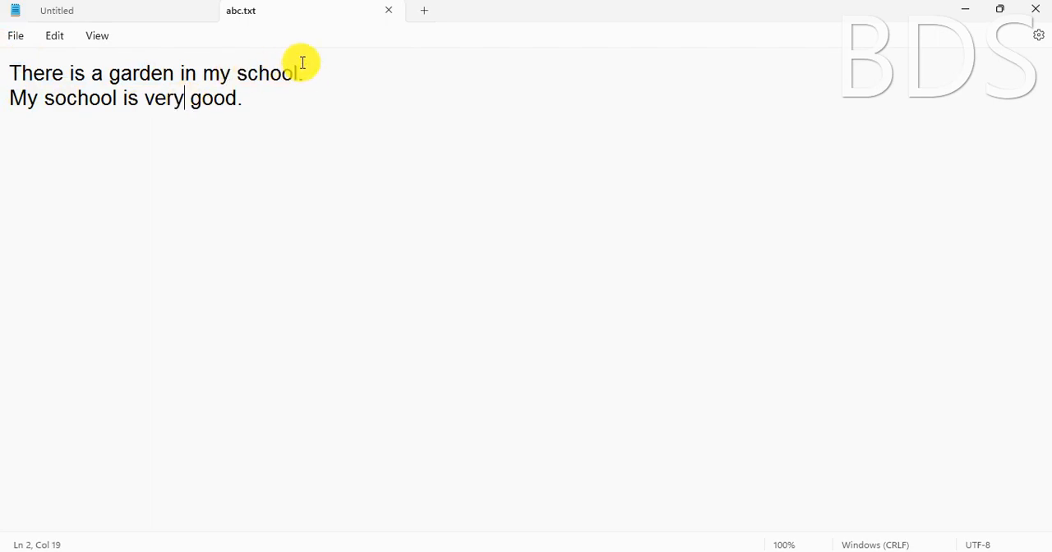
{"action": "left_click_drag", "start_coordinate": [303, 77], "coordinate": [5, 73]}
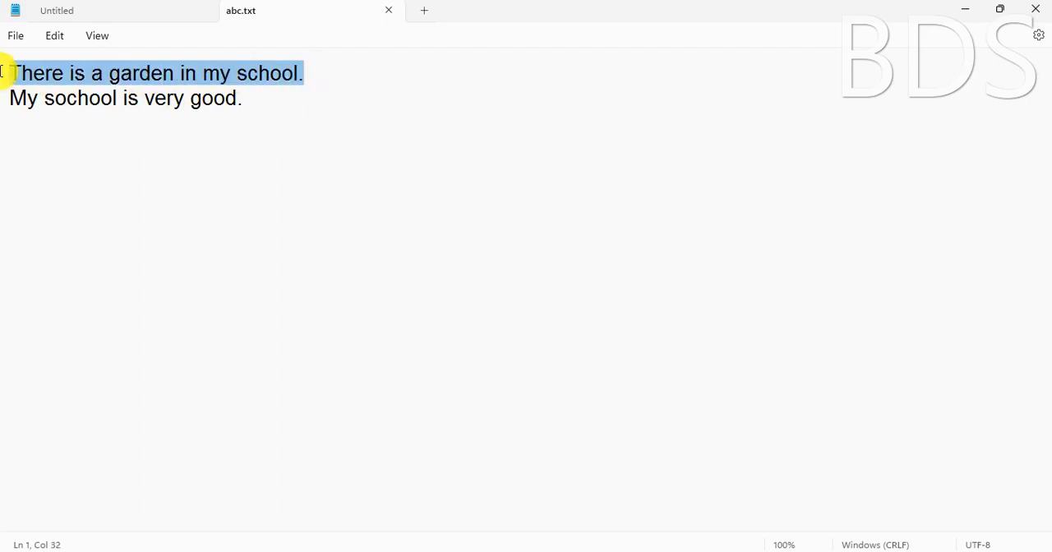
{"action": "left_click", "coordinate": [55, 37]}
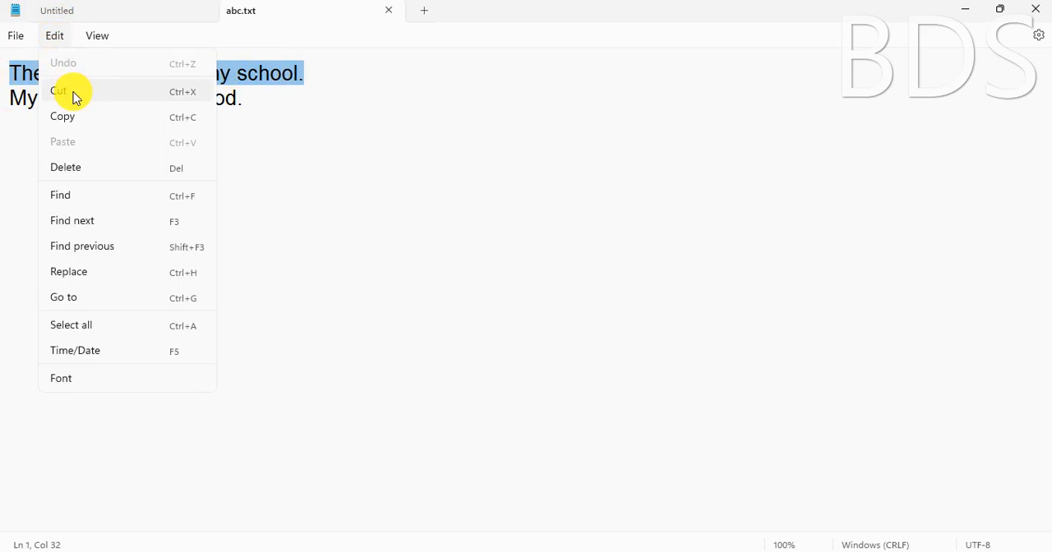
{"action": "left_click", "coordinate": [333, 82]}
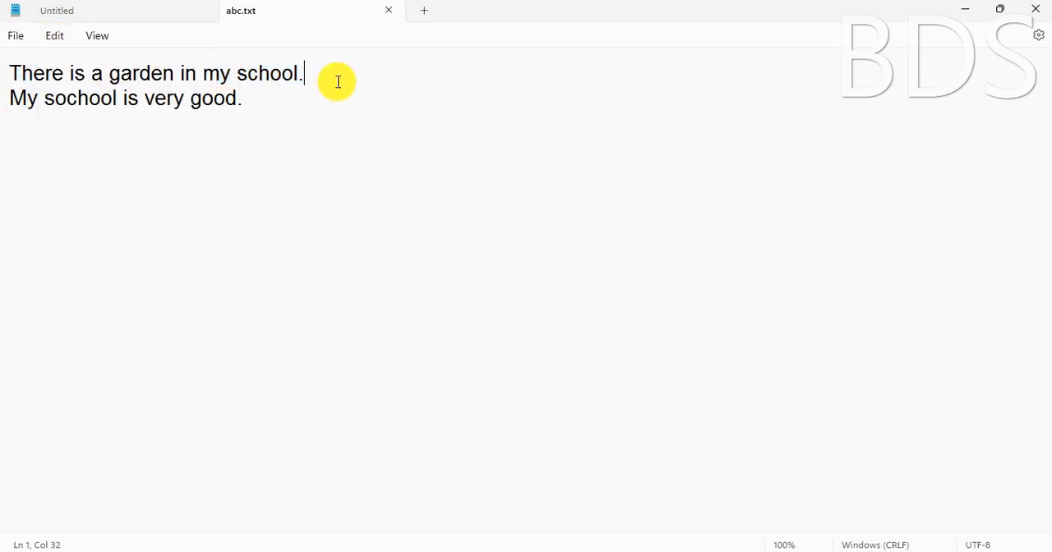
{"action": "left_click", "coordinate": [64, 41]}
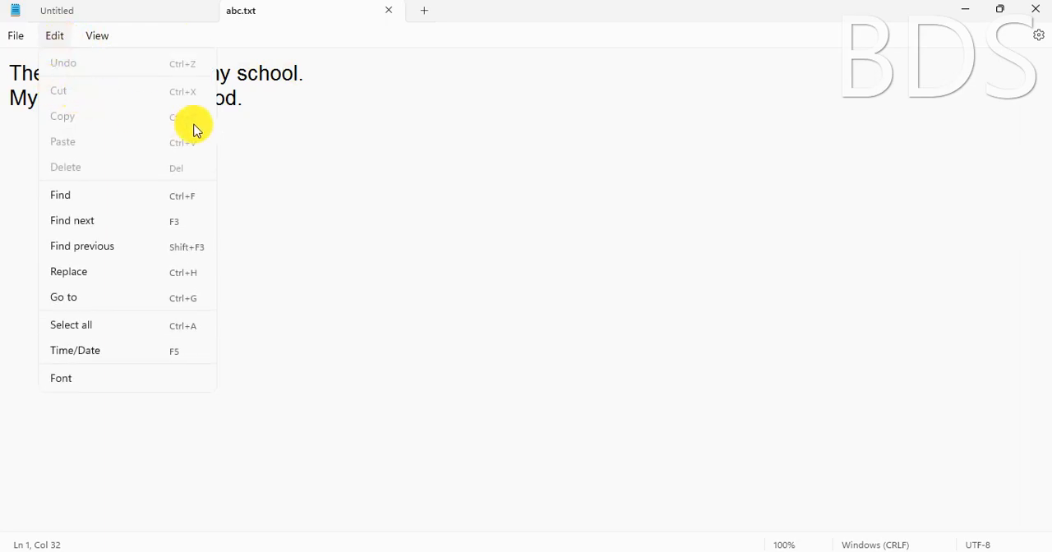
{"action": "left_click", "coordinate": [277, 118]}
Cut the whole first sentence, "There is a garden in my school."
{"action": "left_click_drag", "start_coordinate": [319, 77], "coordinate": [106, 74]}
{"action": "left_click_drag", "start_coordinate": [62, 45], "coordinate": [5, 36]}
{"action": "key", "text": "ctrl+c"}
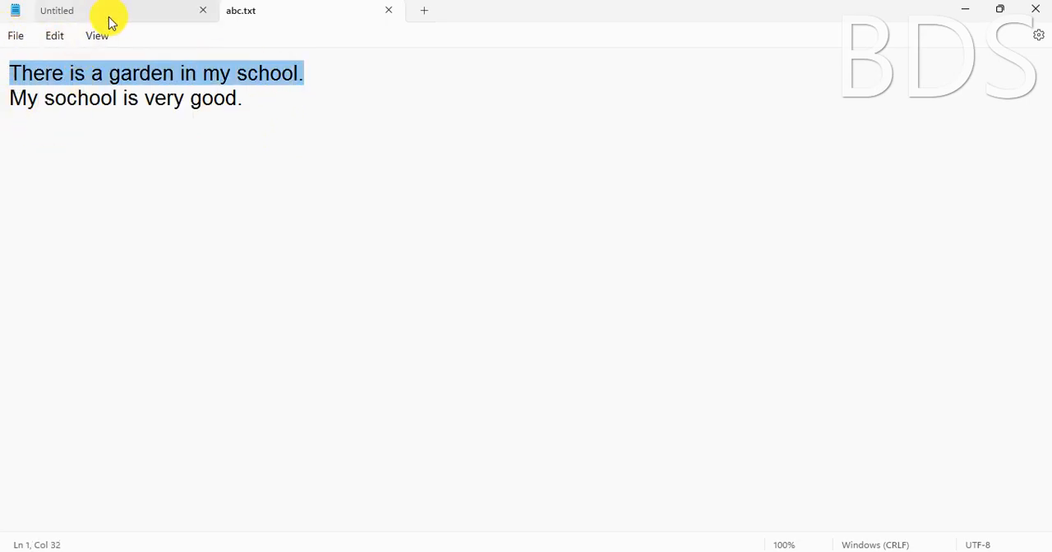
{"action": "left_click", "coordinate": [61, 37]}
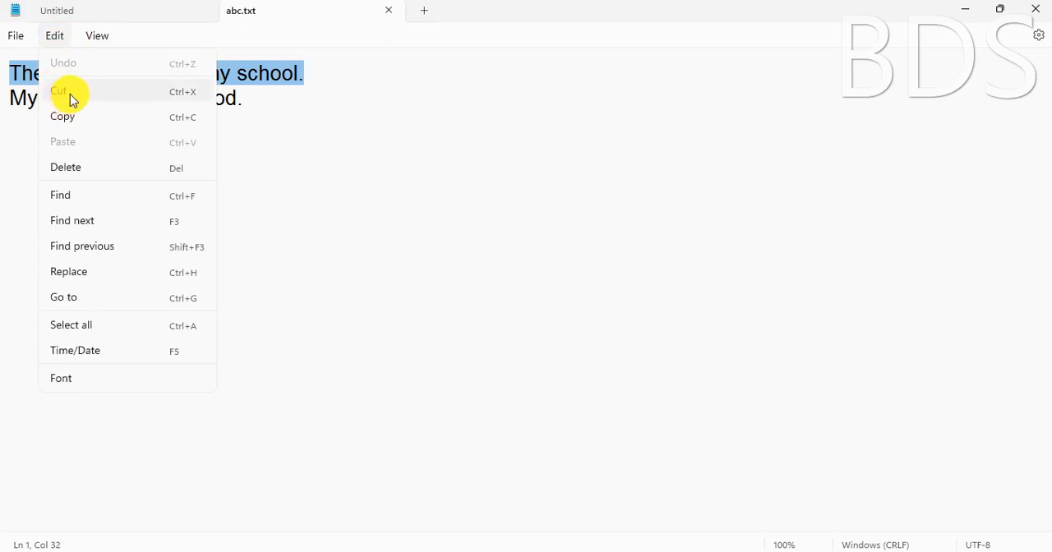
{"action": "left_click", "coordinate": [182, 100]}
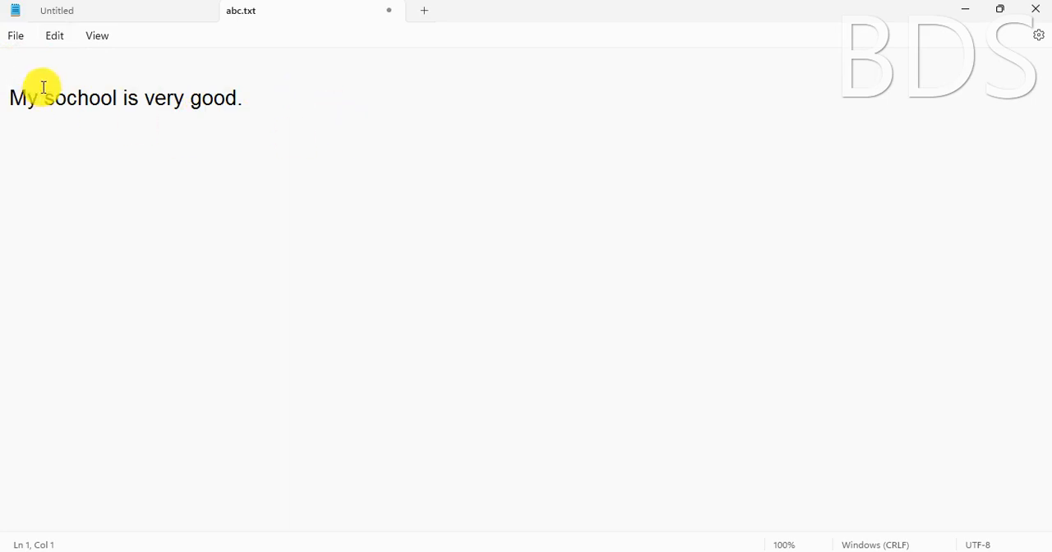
Add a new line below "My sochool is very good." and paste the cut sentence there twice
{"action": "left_click", "coordinate": [261, 106]}
{"action": "key", "text": "Return"}
{"action": "left_click", "coordinate": [54, 39]}
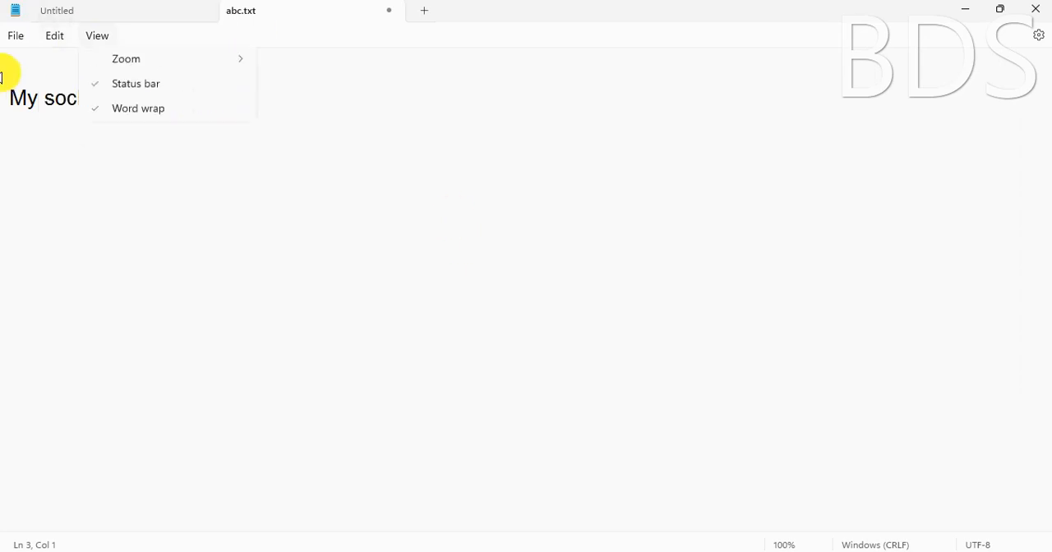
{"action": "left_click", "coordinate": [24, 64]}
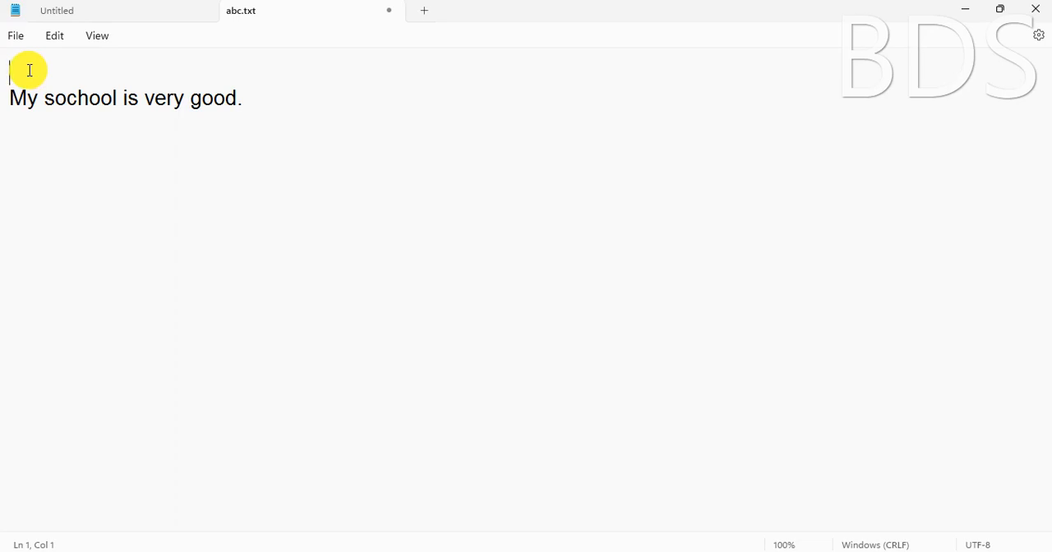
{"action": "left_click", "coordinate": [10, 130]}
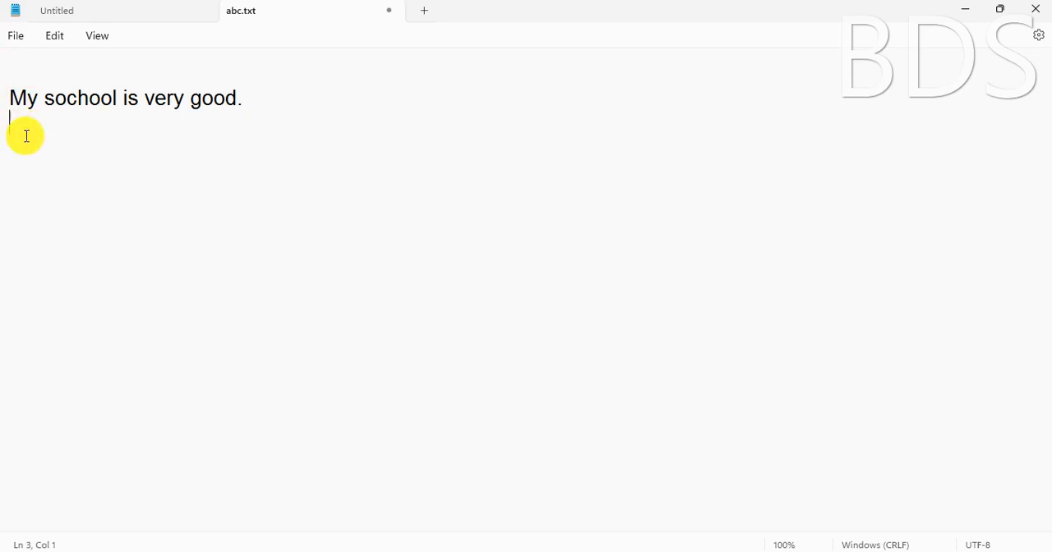
{"action": "key", "text": "ctrl+v"}
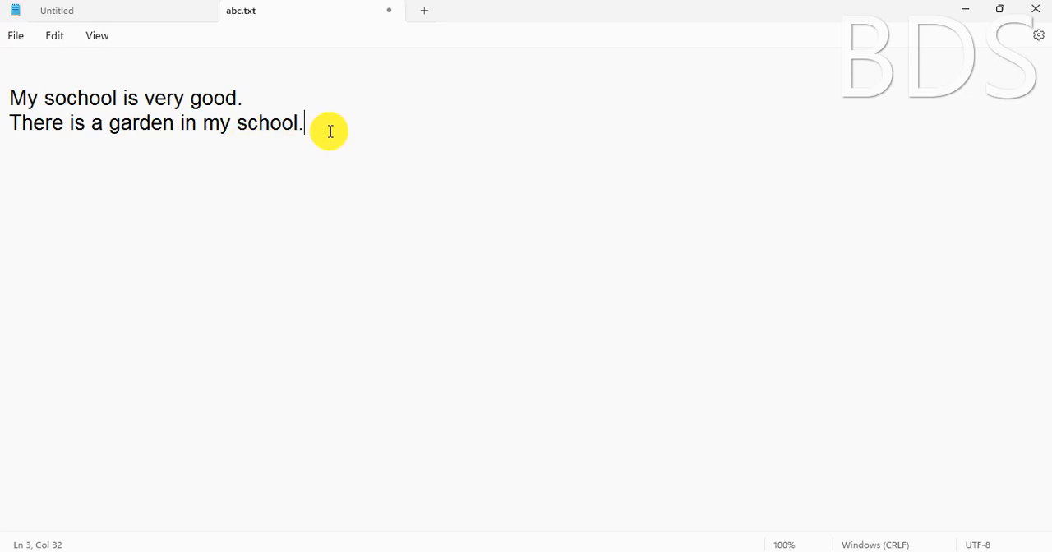
{"action": "key", "text": "ctrl+v"}
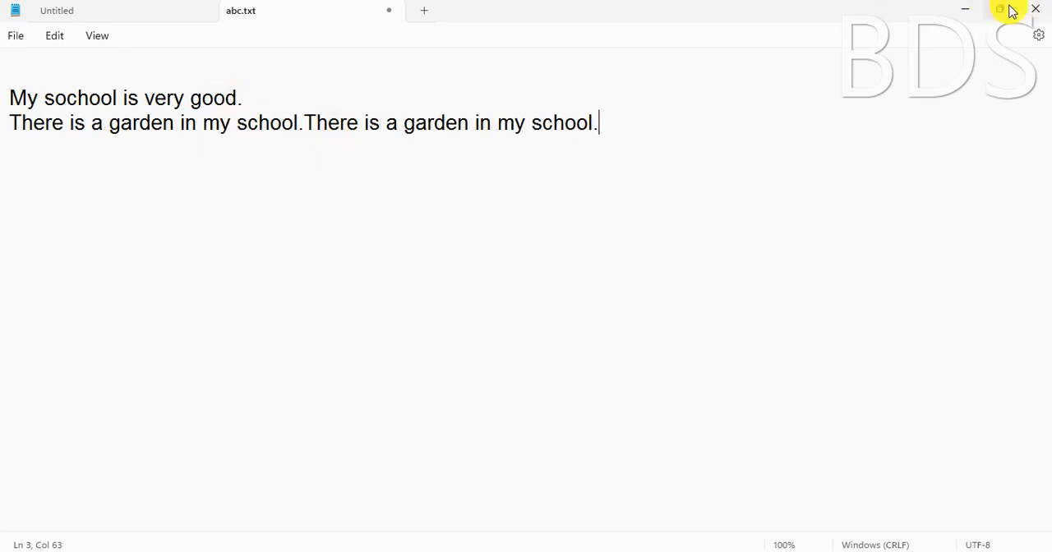
Close the abc.txt window and launch a blank, maximized Notepad window by running notepad
{"action": "left_click", "coordinate": [1034, 10]}
{"action": "left_click", "coordinate": [563, 322]}
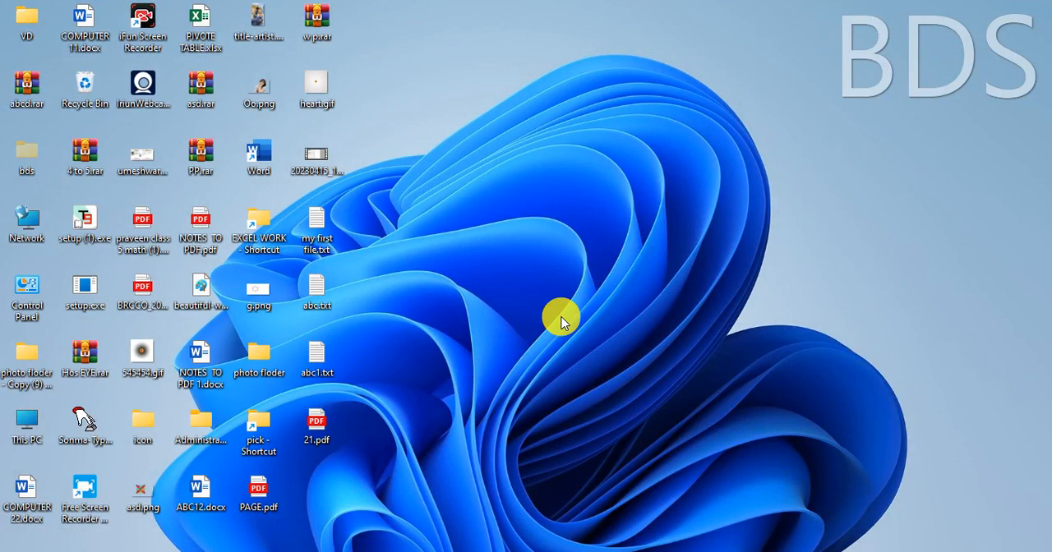
{"action": "key", "text": "super+r"}
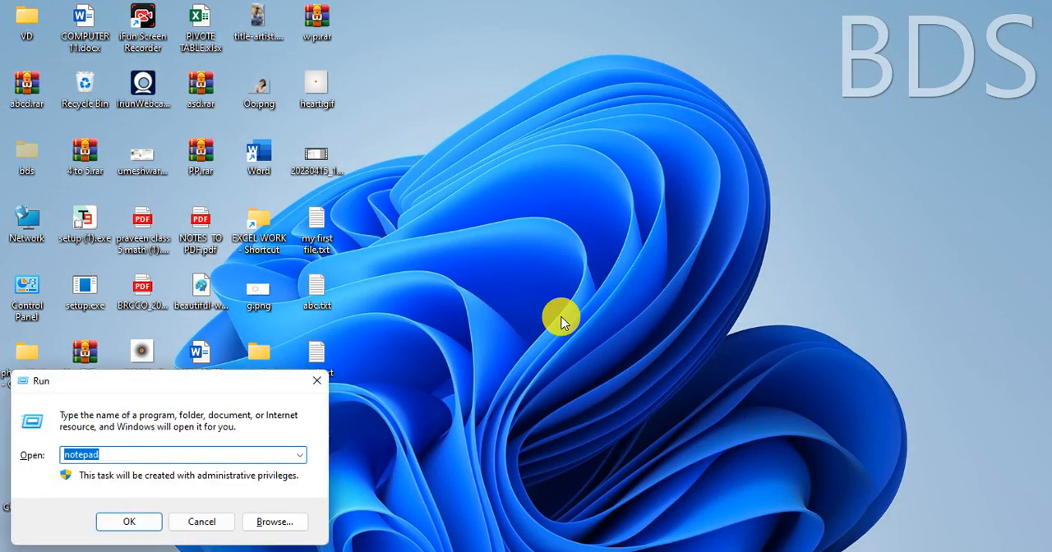
{"action": "key", "text": "Return"}
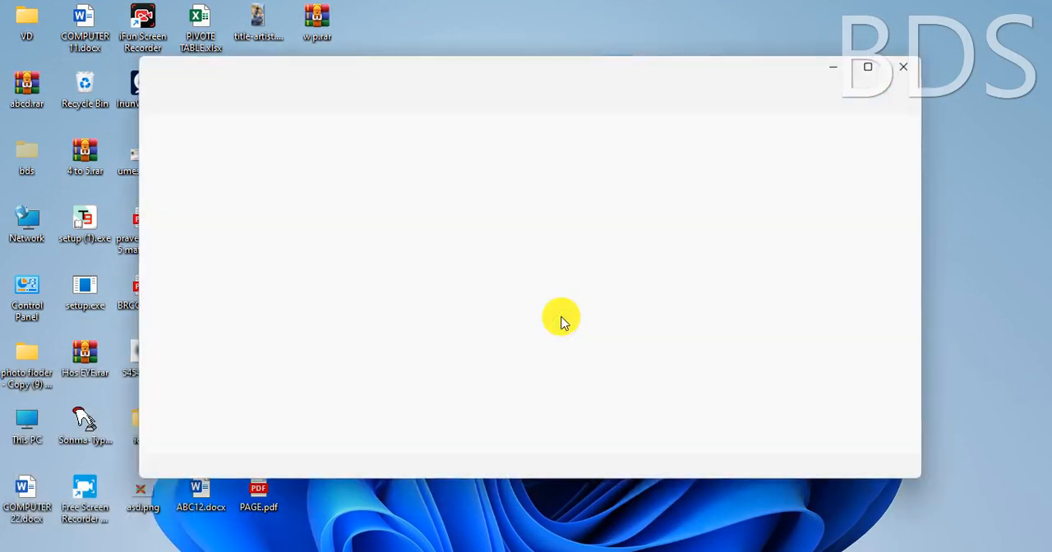
{"action": "left_click", "coordinate": [867, 66]}
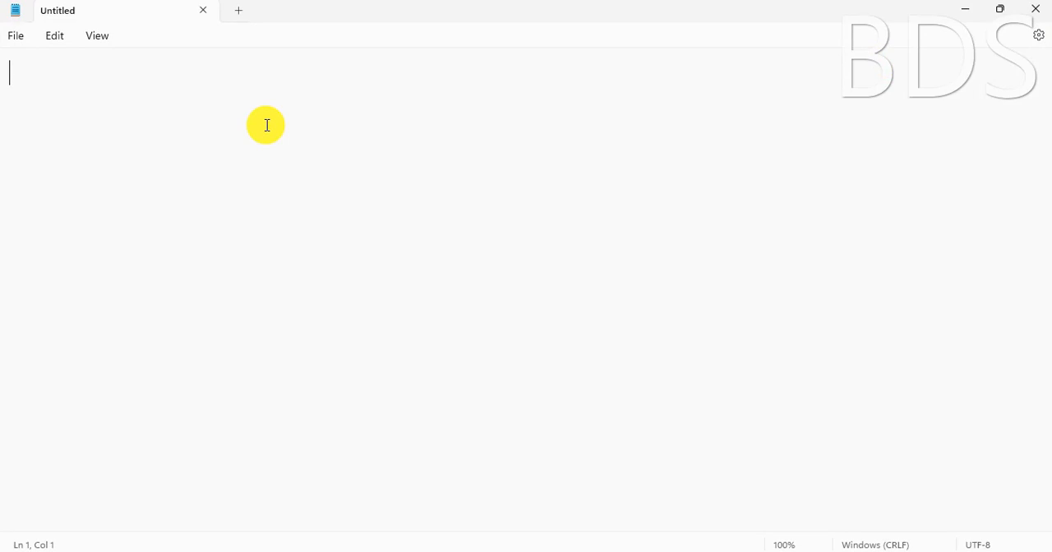
Paste the sentence "There is a garden in my school." into the blank document and copy its words "There is a garden"
{"action": "key", "text": "ctrl+v"}
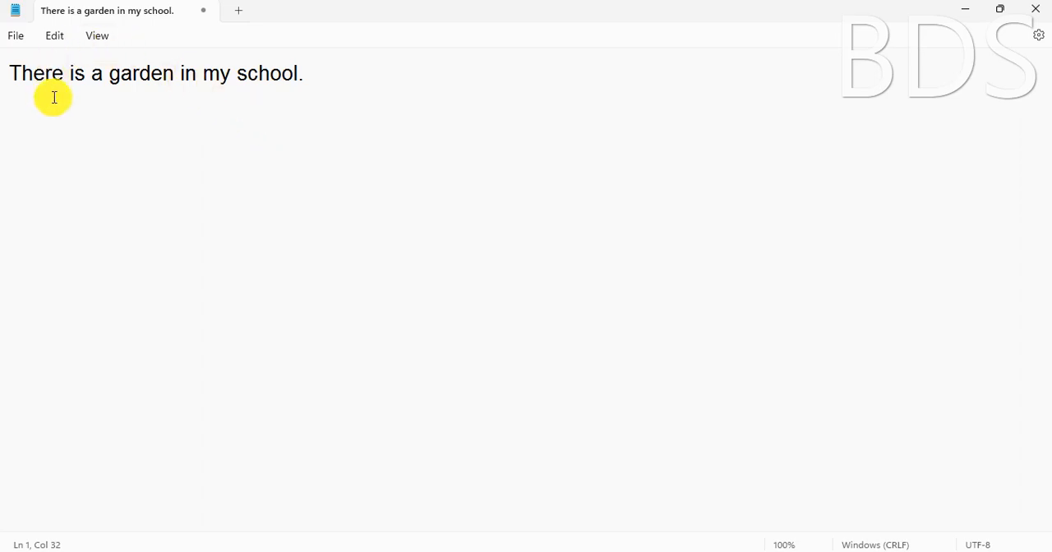
{"action": "left_click_drag", "start_coordinate": [174, 74], "coordinate": [6, 73]}
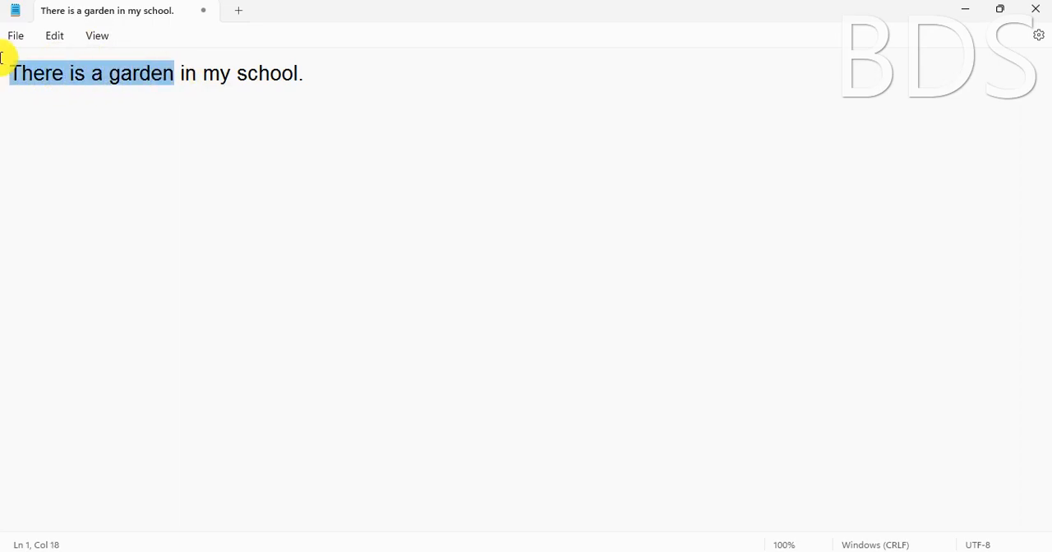
{"action": "left_click", "coordinate": [56, 36]}
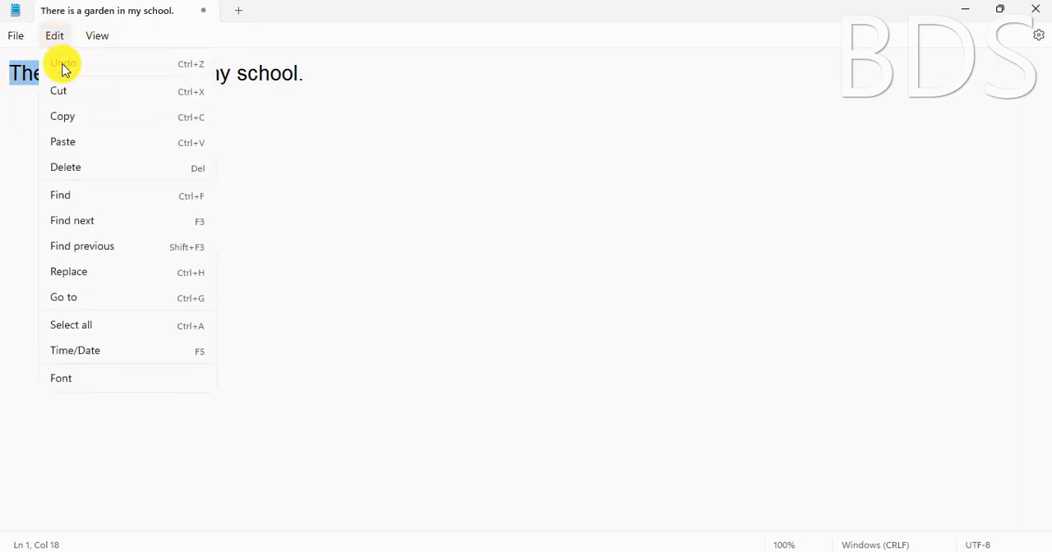
{"action": "left_click", "coordinate": [73, 120]}
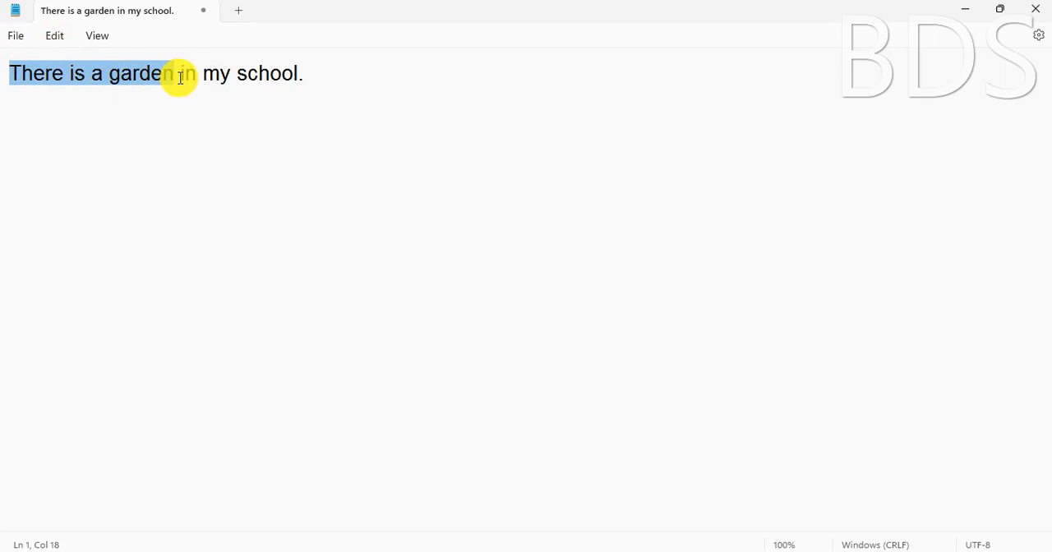
Paste the copied words "There is a garden" on a new line below the first sentence
{"action": "left_click", "coordinate": [364, 75]}
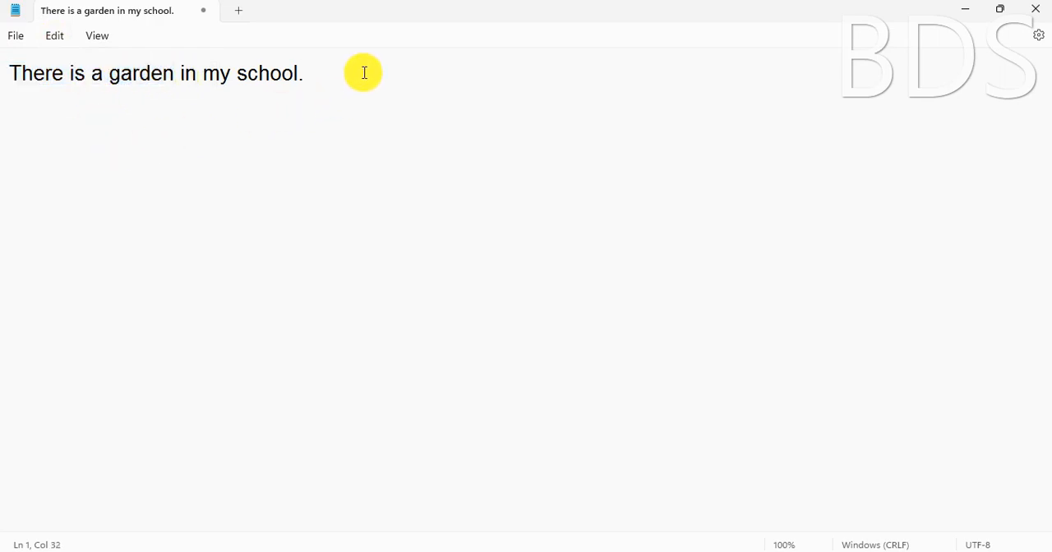
{"action": "key", "text": "Return"}
{"action": "left_click", "coordinate": [56, 38]}
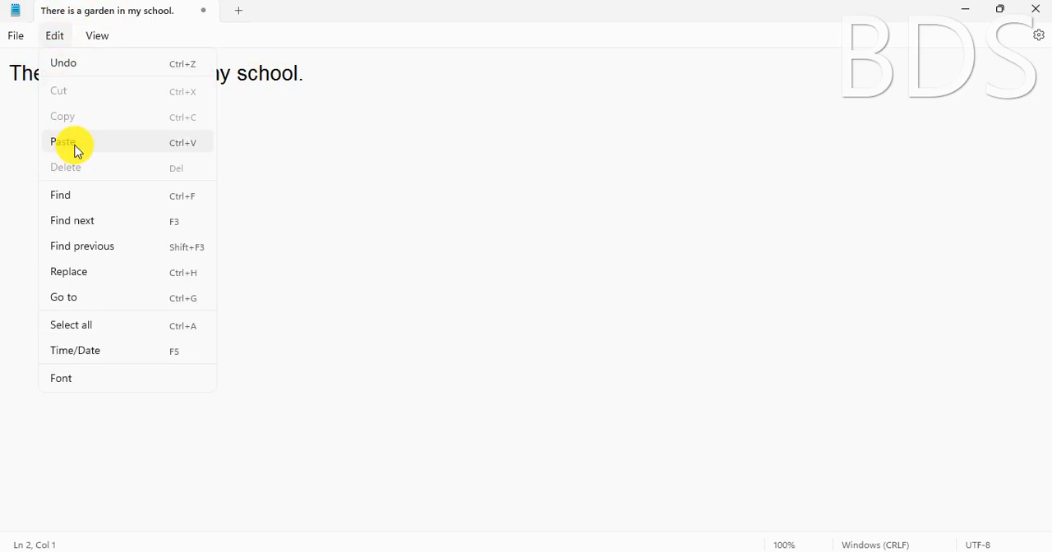
{"action": "left_click", "coordinate": [77, 145]}
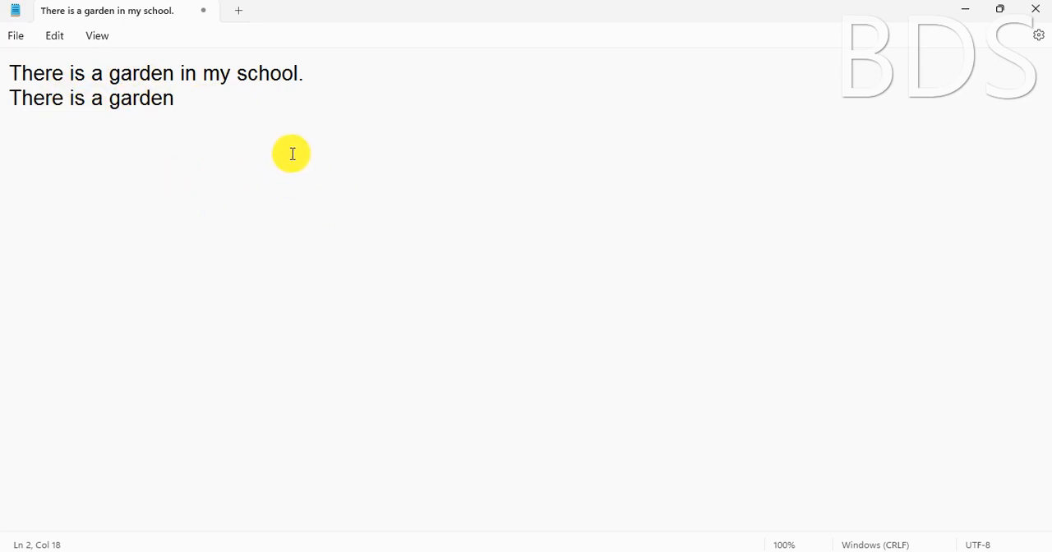
Launch Paint with a blank canvas by choosing its earlier entry in the Run history
{"action": "key", "text": "super+r"}
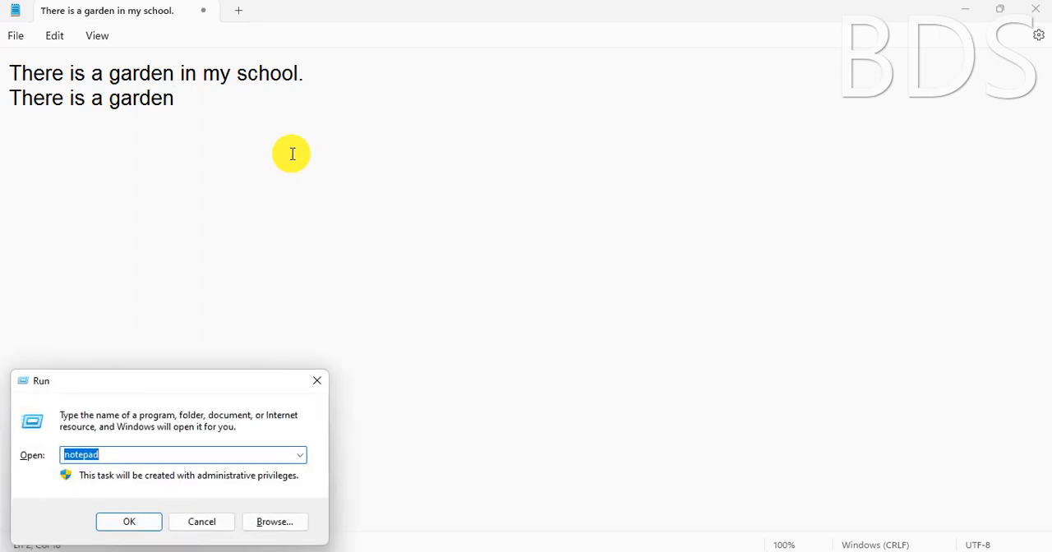
{"action": "key", "text": "Down"}
{"action": "key", "text": "Down"}
{"action": "key", "text": "Down"}
{"action": "key", "text": "Down"}
{"action": "key", "text": "Return"}
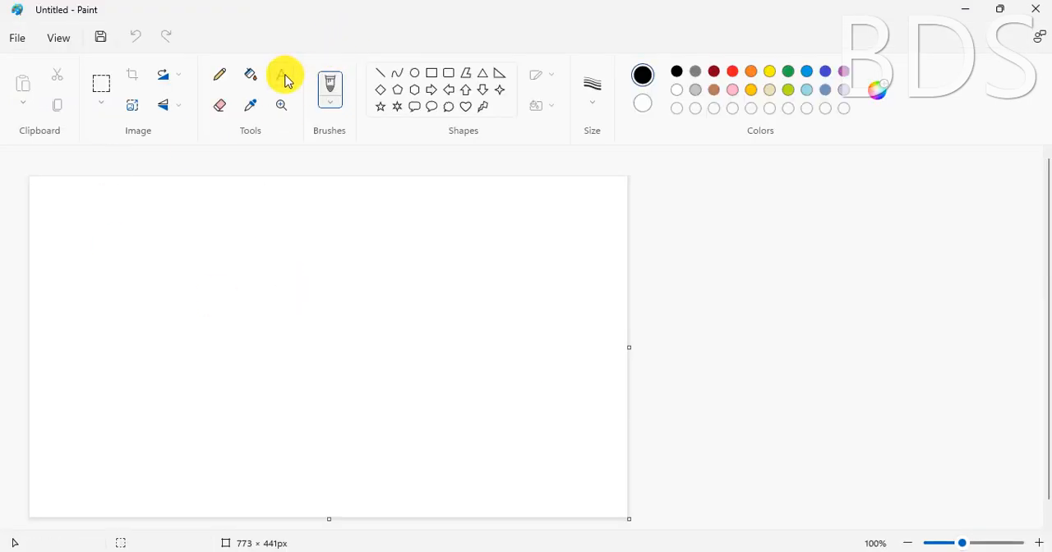
Add a text box with the Text tool, set its font size to 12, and place the text "There is a garden" on the canvas
{"action": "left_click", "coordinate": [283, 77]}
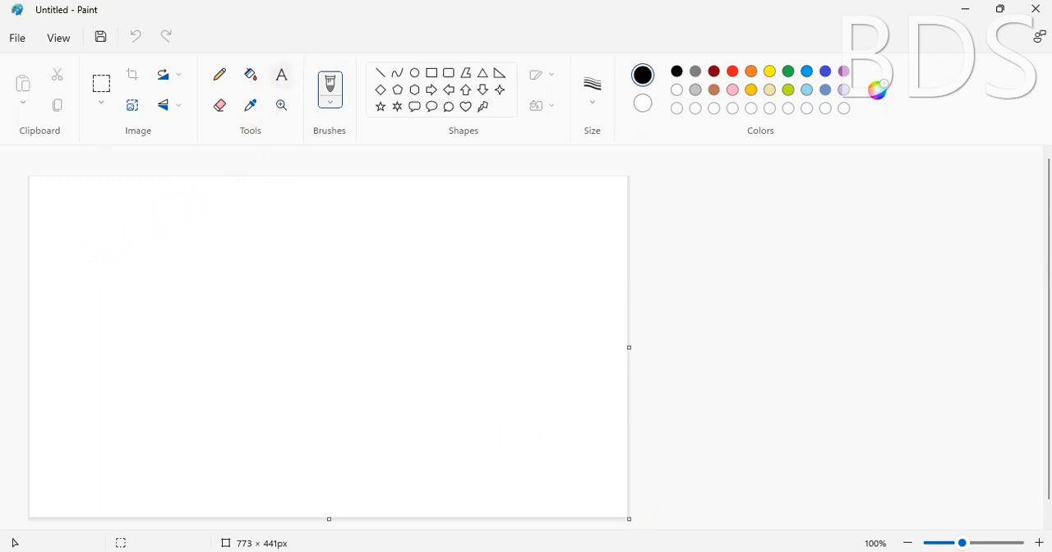
{"action": "key", "text": "alt+Tab"}
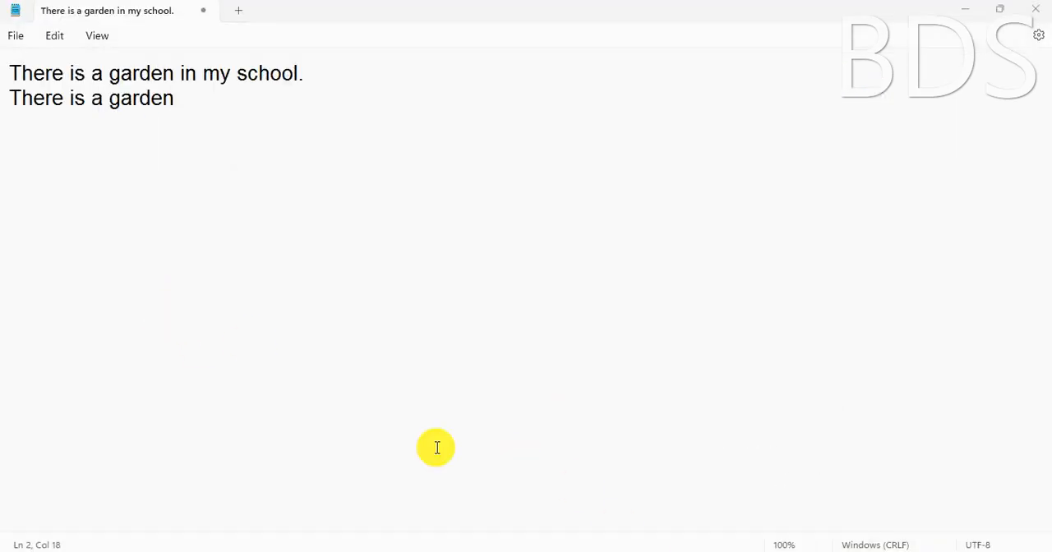
{"action": "key", "text": "alt+Tab"}
{"action": "left_click", "coordinate": [96, 268]}
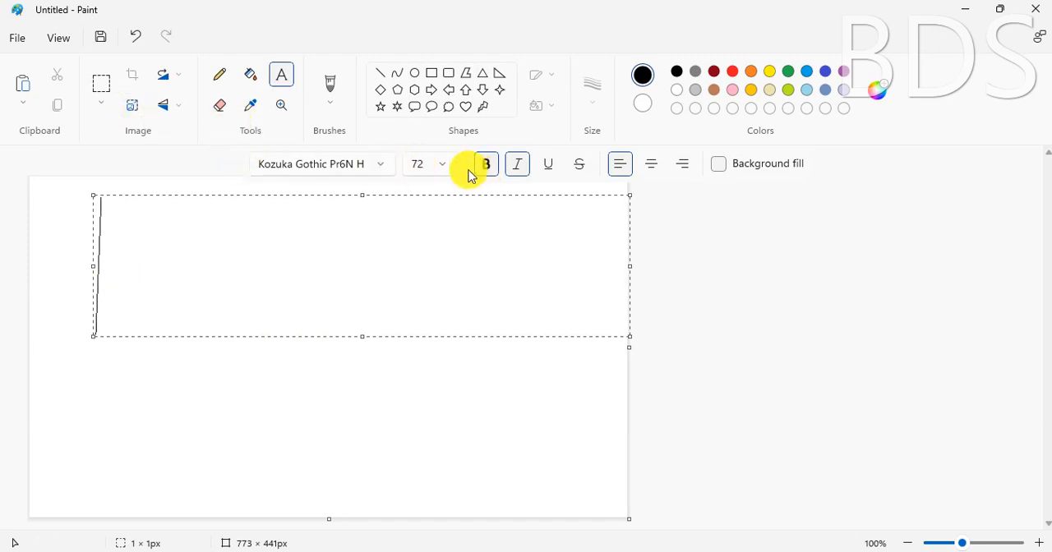
{"action": "left_click", "coordinate": [442, 168]}
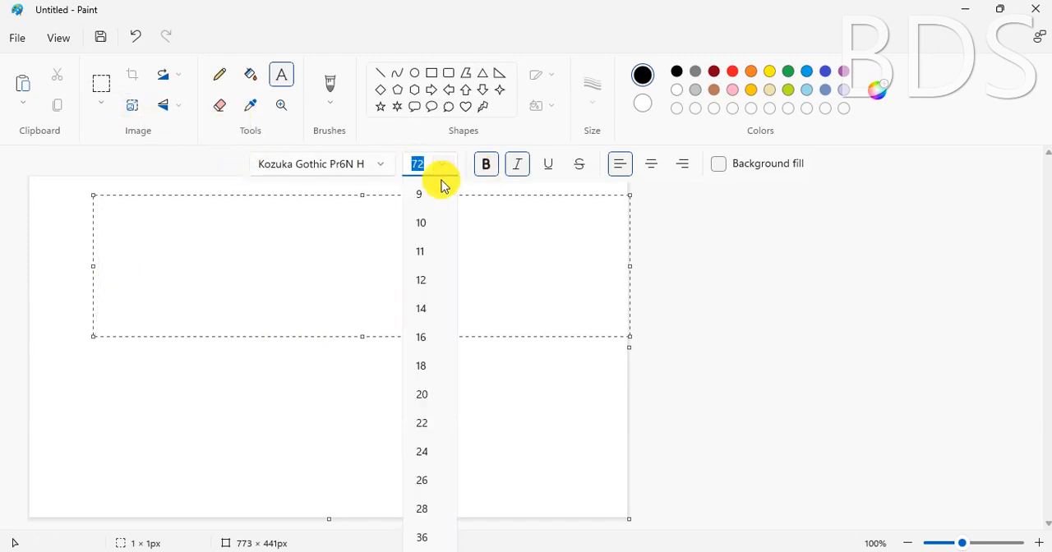
{"action": "left_click", "coordinate": [421, 280]}
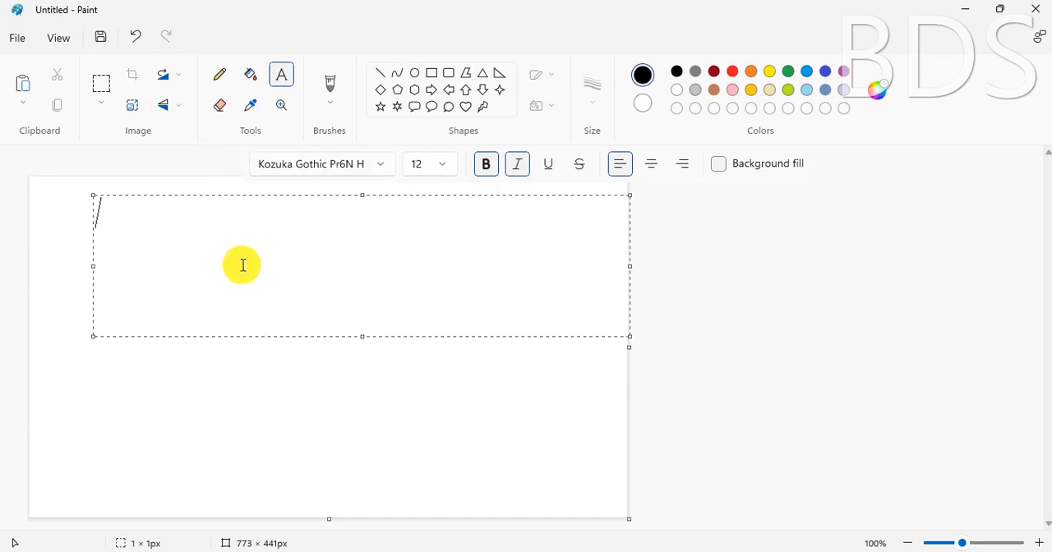
{"action": "type", "text": "There is a garden"}
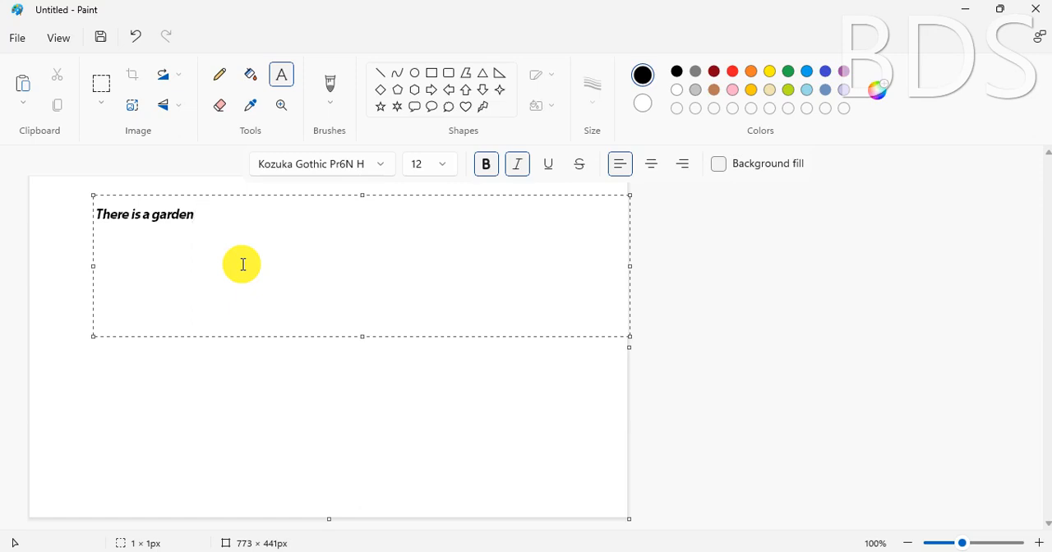
{"action": "left_click", "coordinate": [220, 379]}
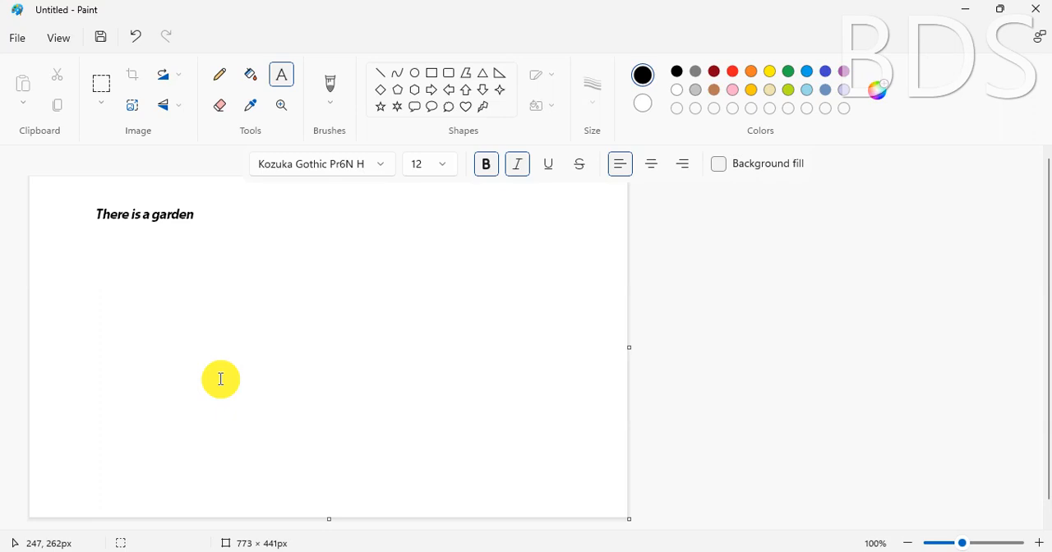
Close Paint without saving the drawing and minimize Notepad to reach the desktop
{"action": "left_click", "coordinate": [1034, 9]}
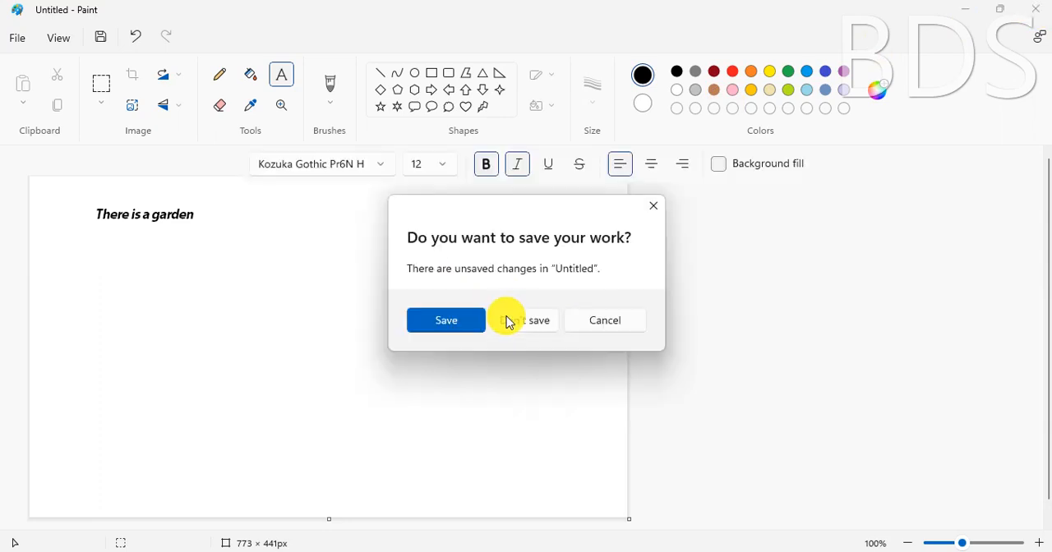
{"action": "left_click", "coordinate": [522, 322]}
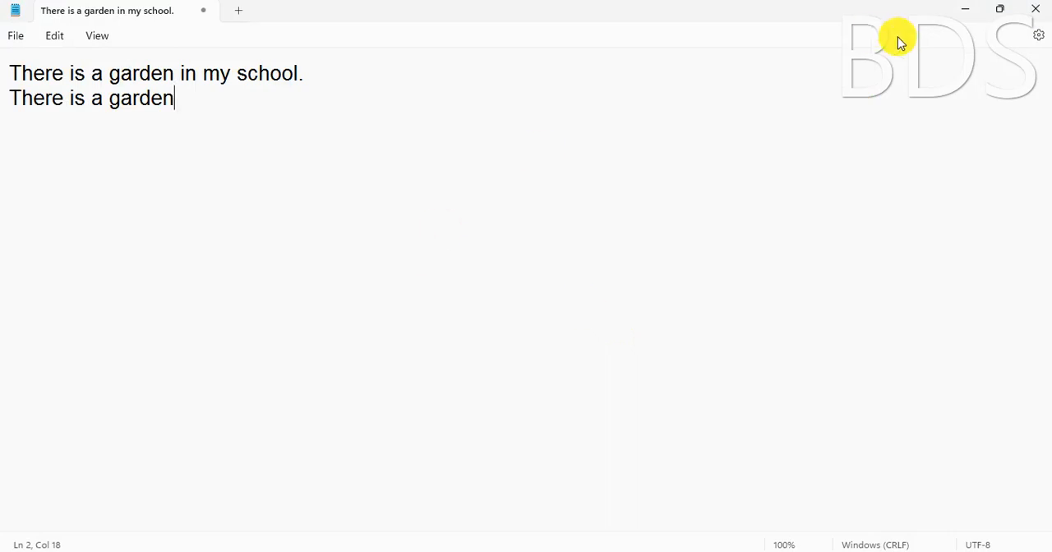
{"action": "left_click", "coordinate": [967, 10]}
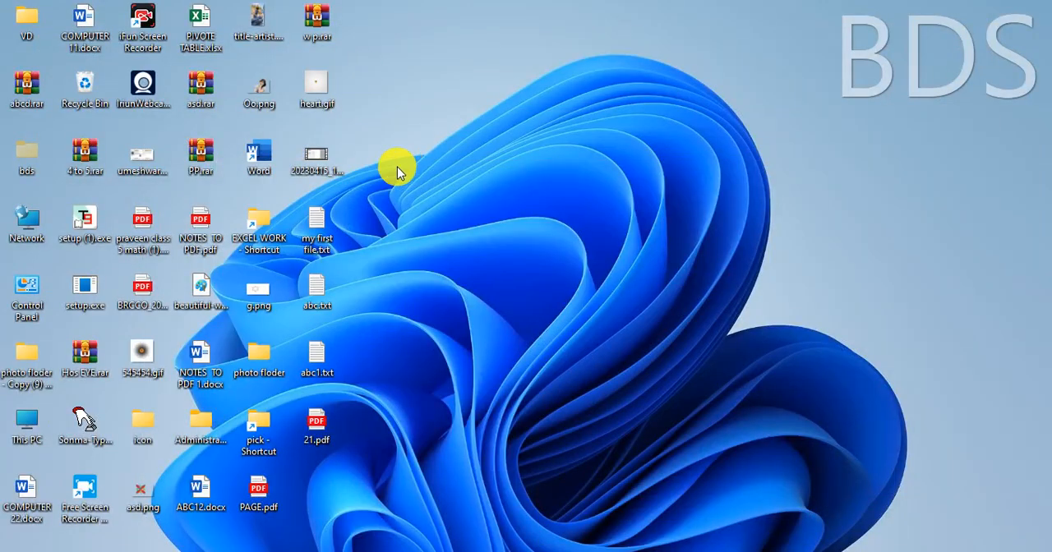
Copy the image file Oo.png on the desktop
{"action": "double_click", "coordinate": [255, 89]}
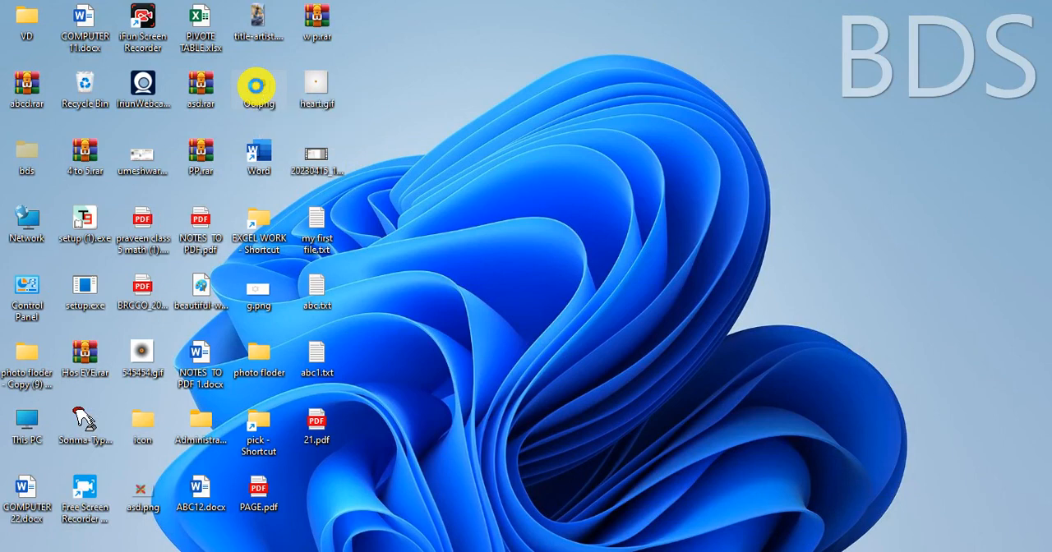
{"action": "right_click", "coordinate": [255, 86]}
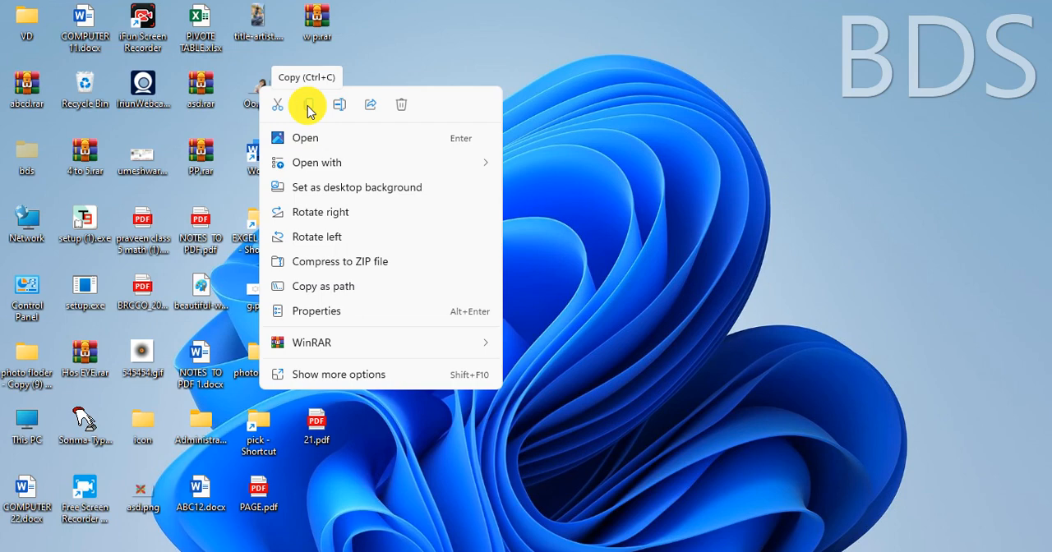
{"action": "left_click", "coordinate": [309, 110]}
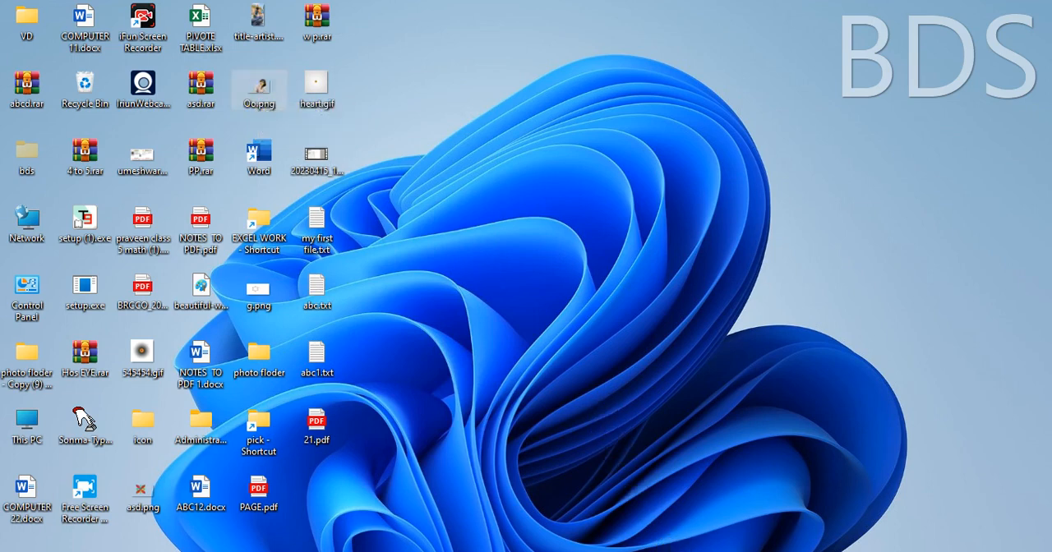
Return to Notepad and check whether the Paste command is available for the copied image file
{"action": "left_click", "coordinate": [747, 551]}
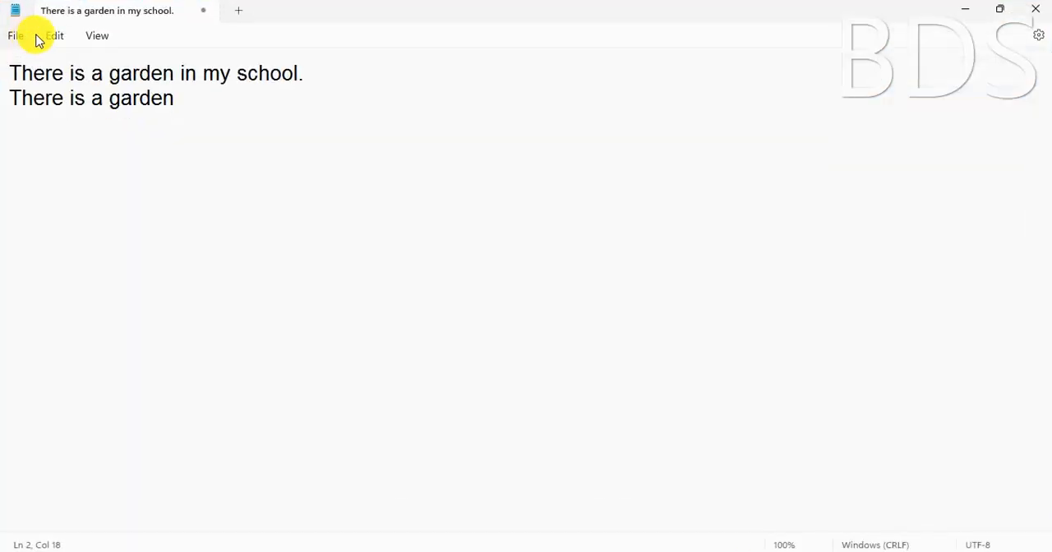
{"action": "left_click", "coordinate": [47, 37]}
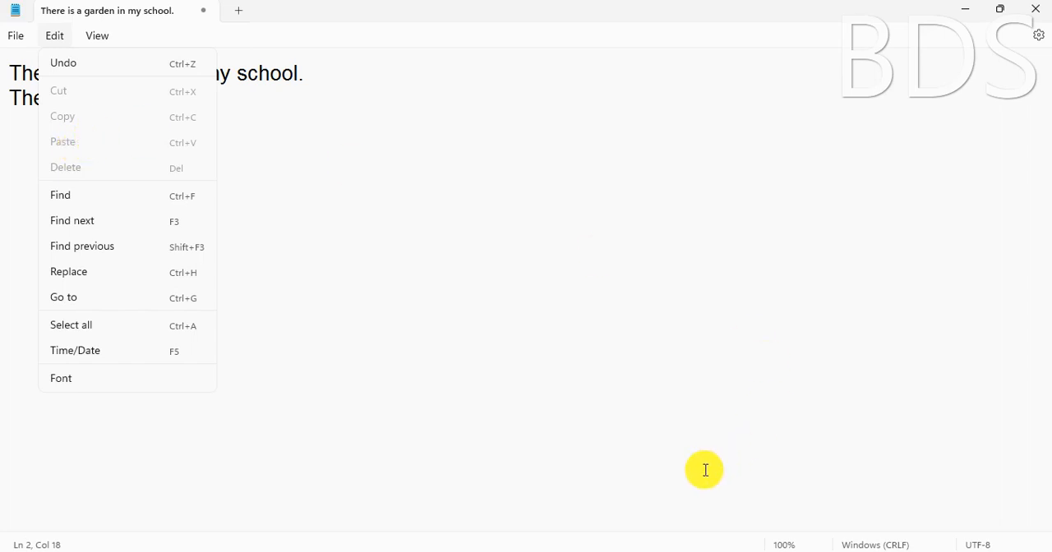
{"action": "left_click", "coordinate": [673, 403]}
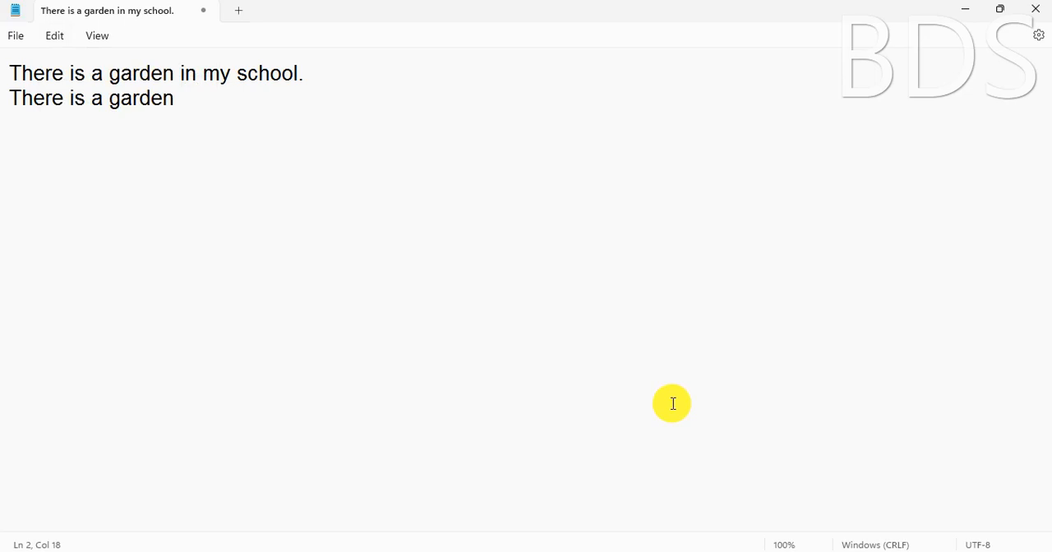
Launch Paint again and try to paste the copied image onto the blank canvas, closing without saving
{"action": "key", "text": "super+r"}
{"action": "key", "text": "Return"}
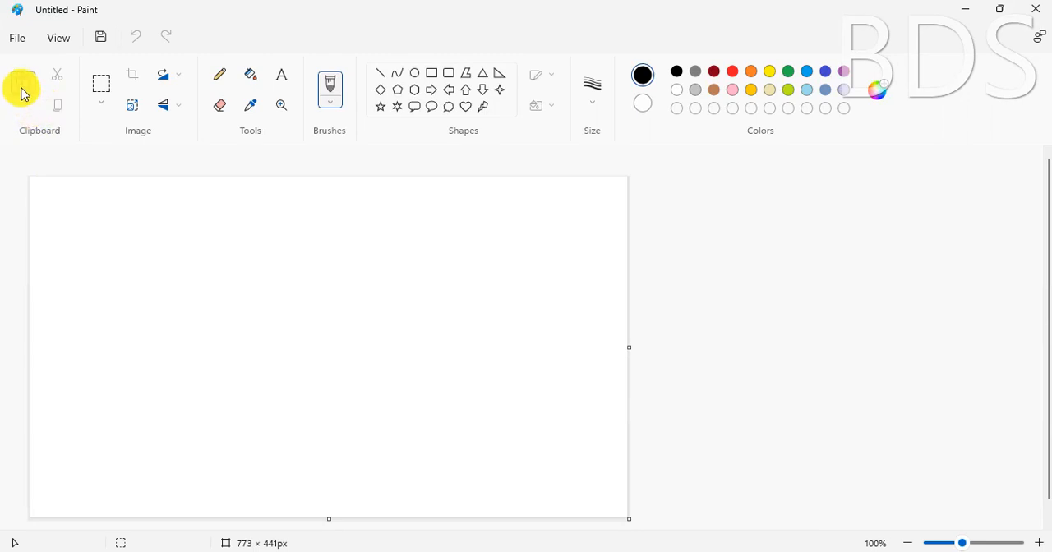
{"action": "left_click", "coordinate": [221, 301]}
{"action": "left_click", "coordinate": [599, 357]}
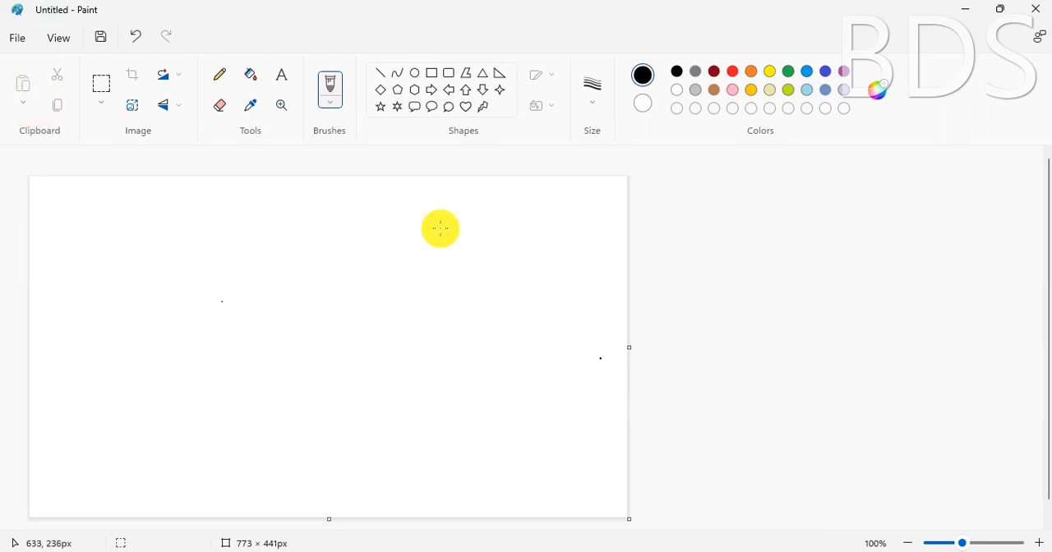
{"action": "left_click", "coordinate": [212, 282]}
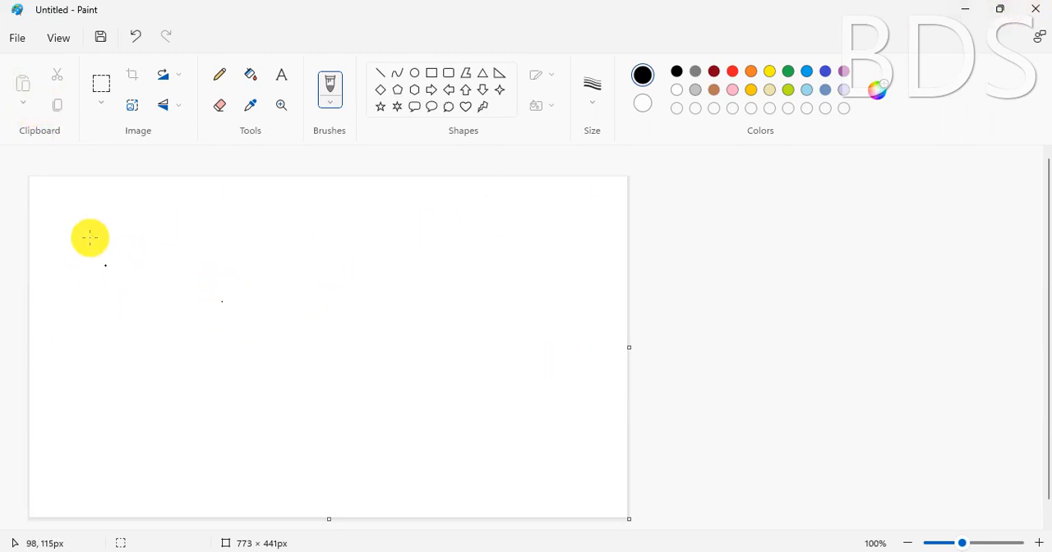
{"action": "left_click", "coordinate": [25, 103]}
{"action": "left_click", "coordinate": [620, 283]}
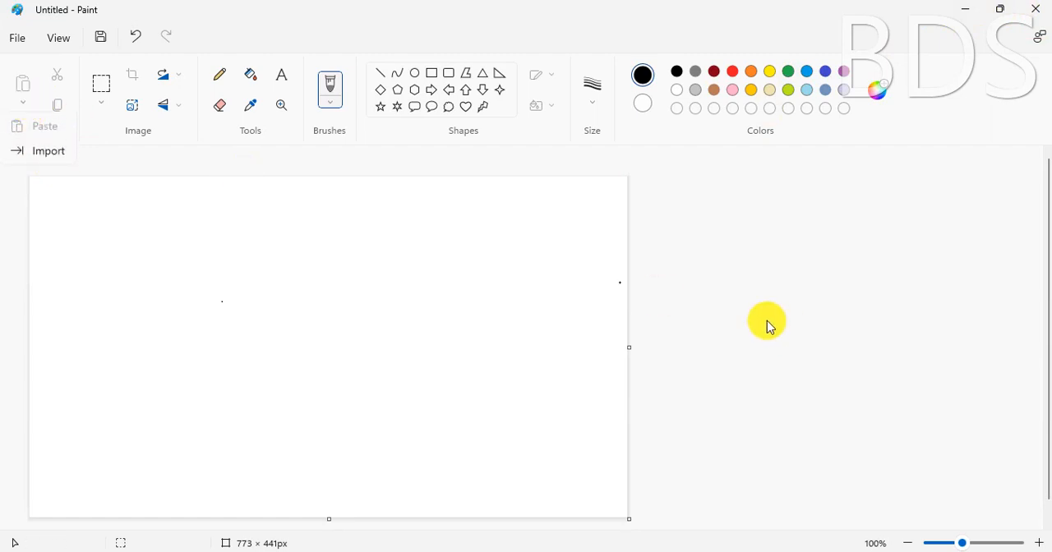
{"action": "left_click", "coordinate": [1034, 8]}
{"action": "left_click", "coordinate": [533, 320]}
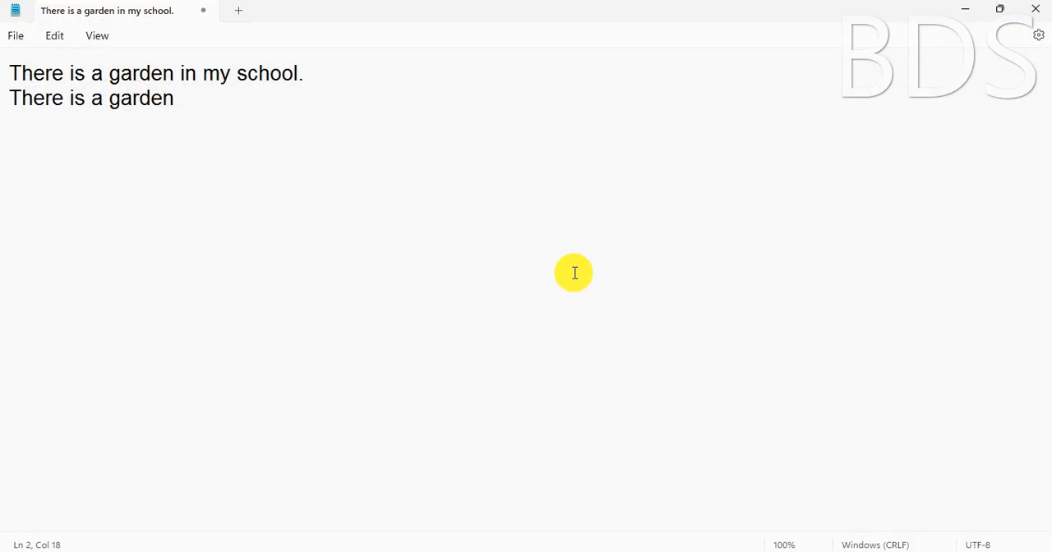
Check the Delete command with no text selected, and delete the word "garden" from the second line
{"action": "left_click", "coordinate": [54, 37]}
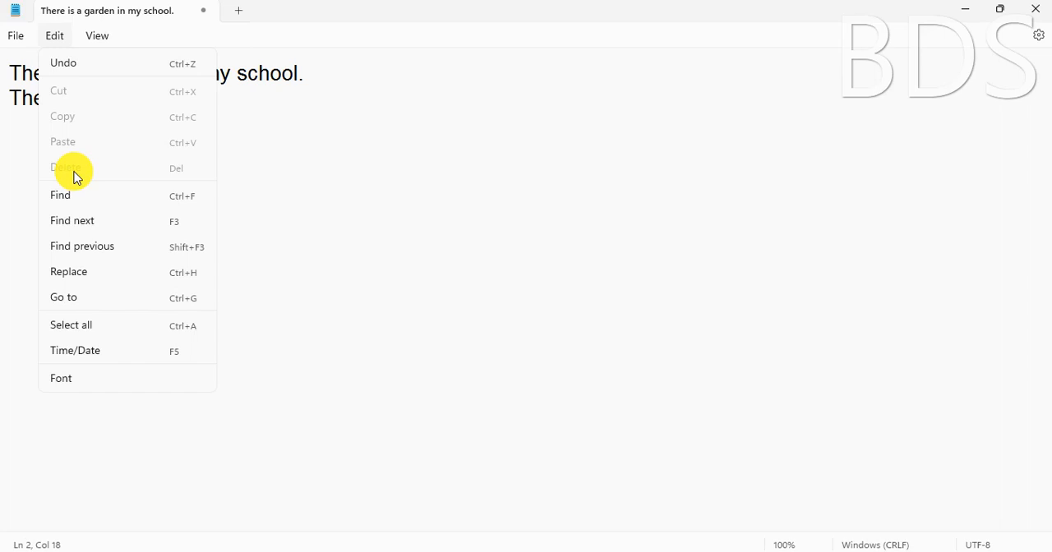
{"action": "left_click", "coordinate": [298, 188]}
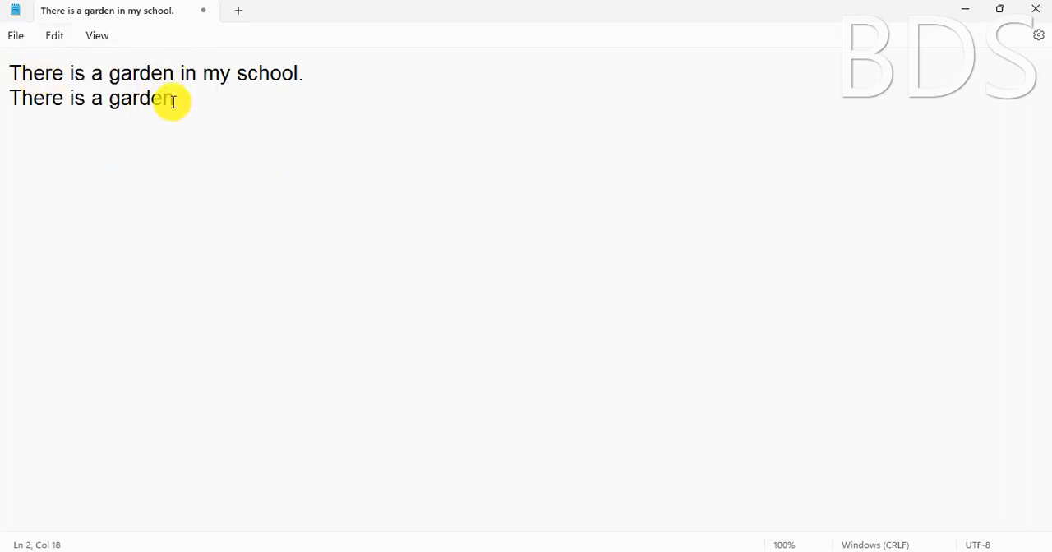
{"action": "left_click_drag", "start_coordinate": [181, 96], "coordinate": [109, 98]}
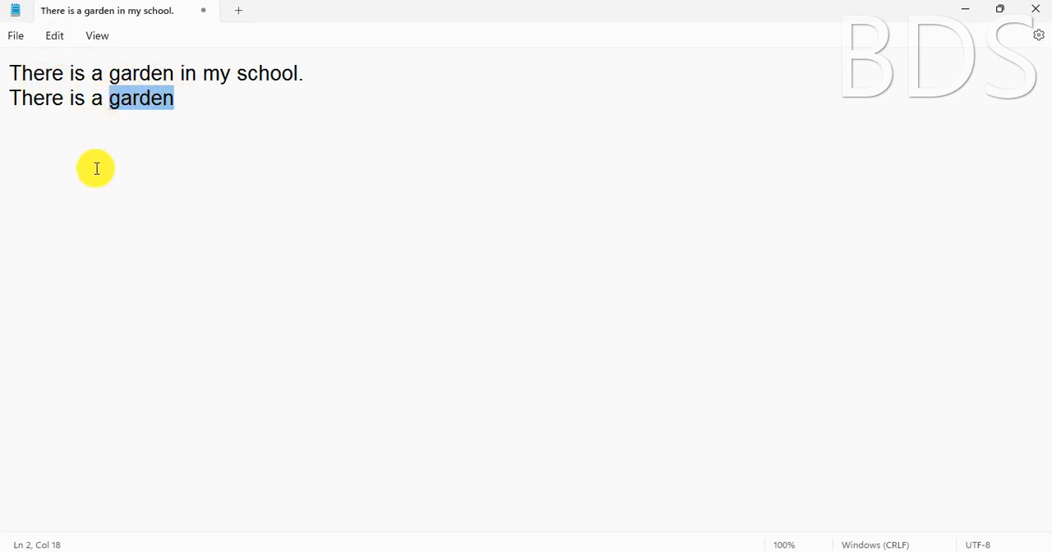
{"action": "left_click", "coordinate": [56, 38]}
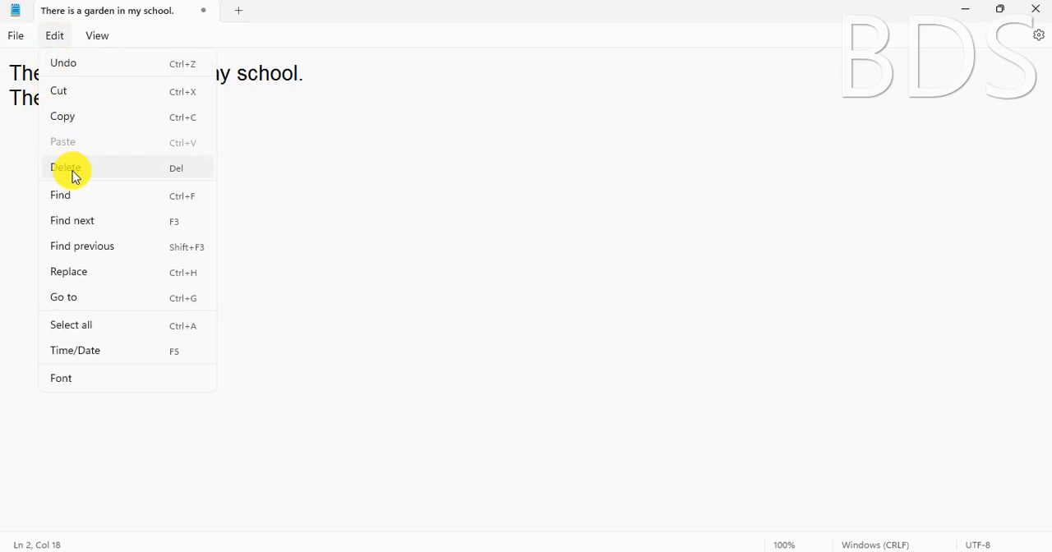
{"action": "left_click", "coordinate": [175, 174]}
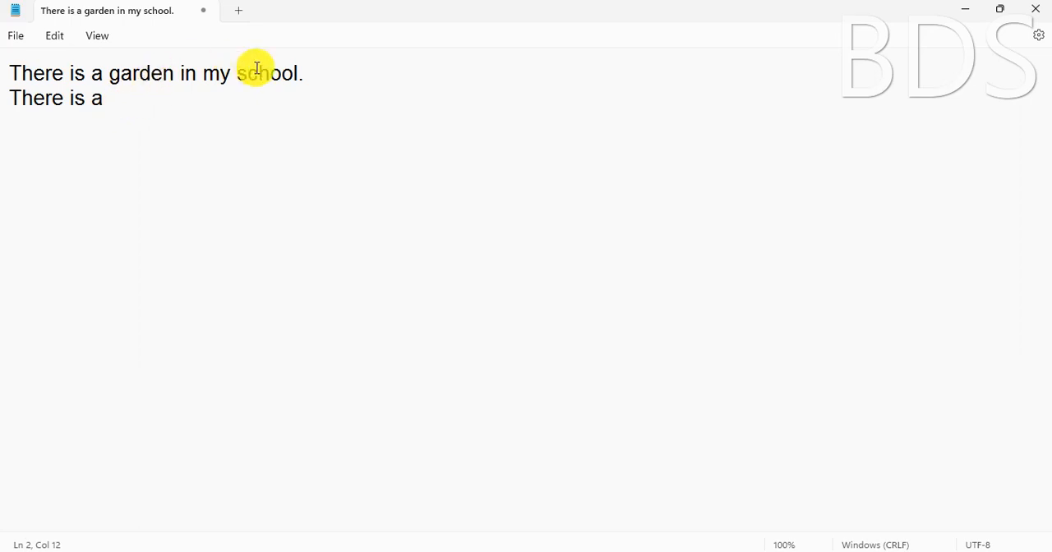
Cut the word "school." from the first line and place the cursor after "There is a" on the second line
{"action": "left_click_drag", "start_coordinate": [317, 73], "coordinate": [237, 74]}
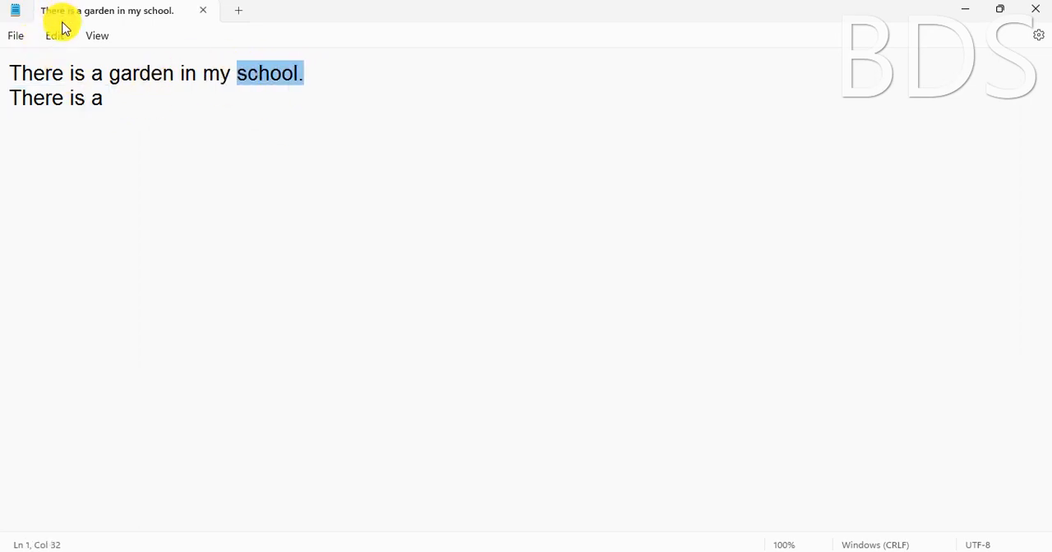
{"action": "left_click", "coordinate": [53, 37]}
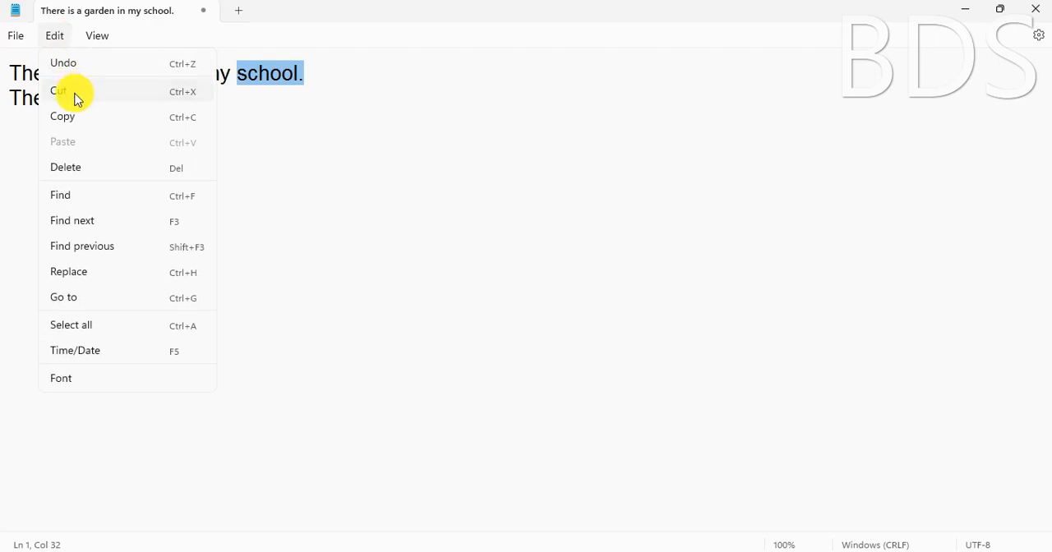
{"action": "left_click", "coordinate": [74, 97]}
{"action": "left_click", "coordinate": [134, 107]}
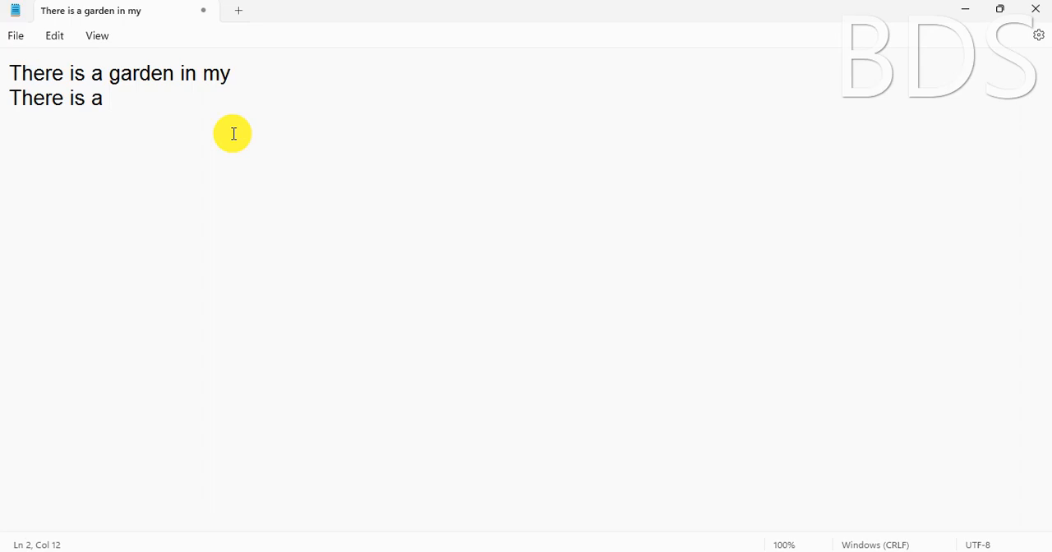
Minimise Notepad and delete my first file.txt from the desktop
{"action": "left_click", "coordinate": [965, 11]}
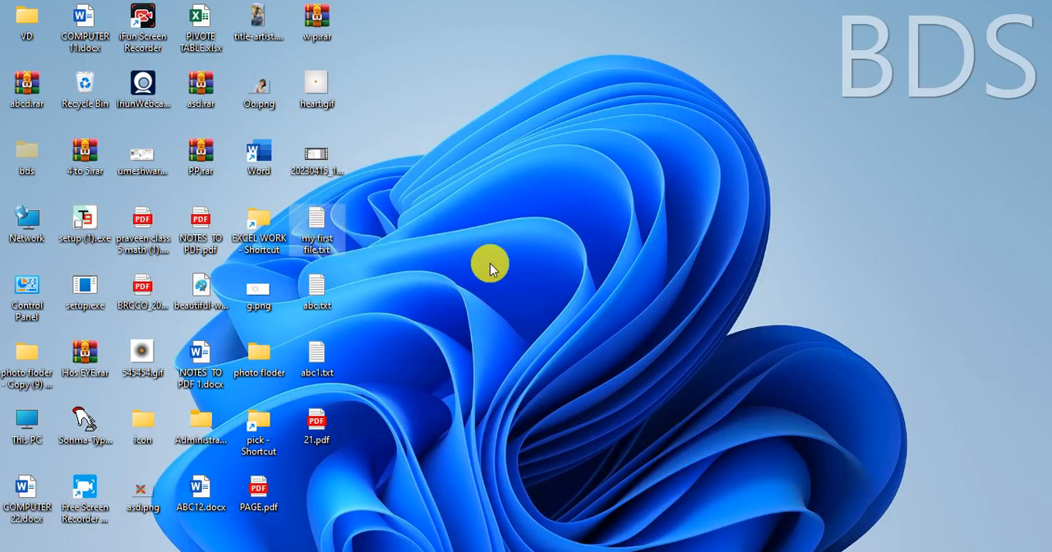
{"action": "key", "text": "Delete"}
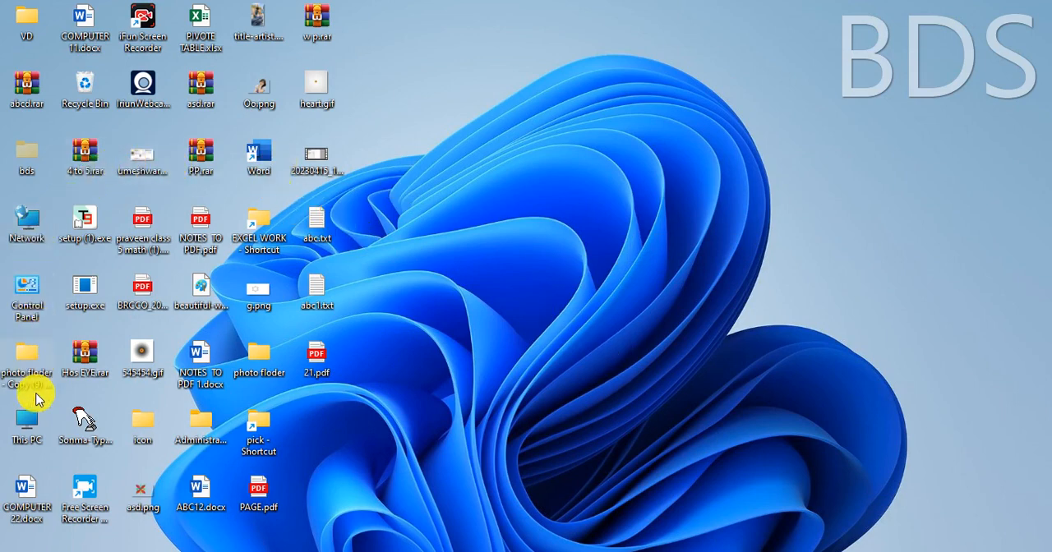
Open the Recycle Bin and locate the deleted my first file.txt in its list
{"action": "double_click", "coordinate": [85, 84]}
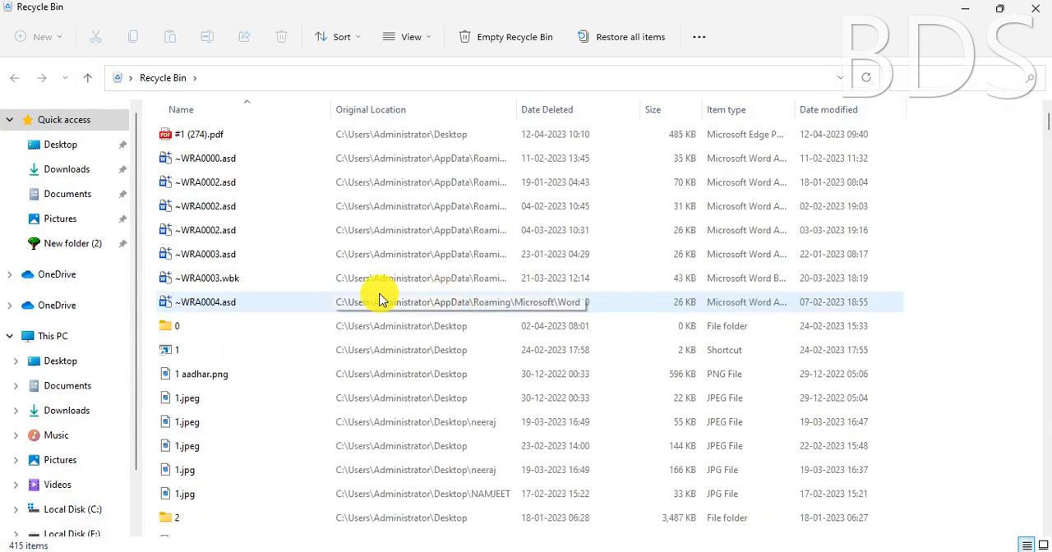
{"action": "scroll", "coordinate": [505, 404], "scroll_direction": "down", "scroll_amount": 15}
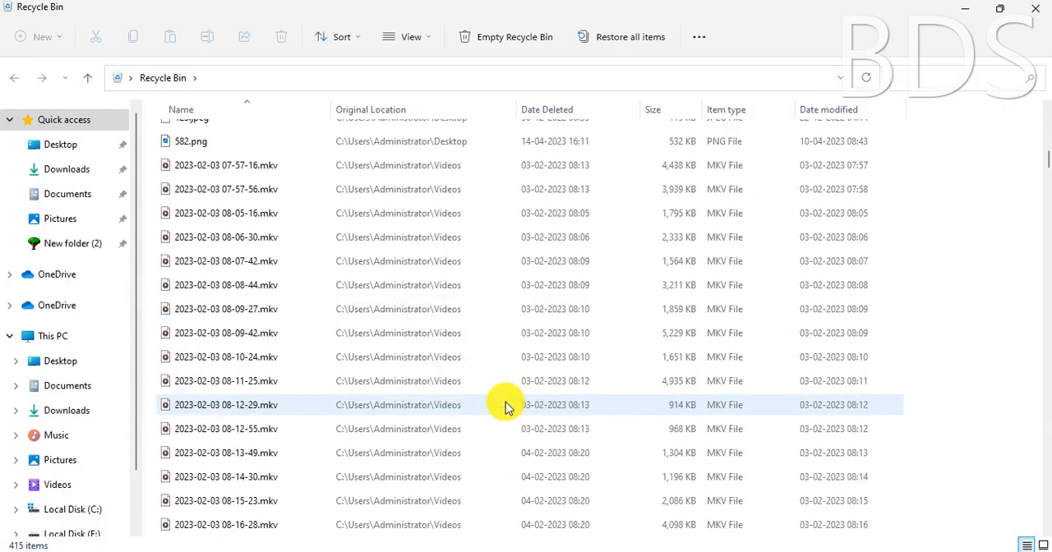
{"action": "scroll", "coordinate": [505, 405], "scroll_direction": "down", "scroll_amount": 15}
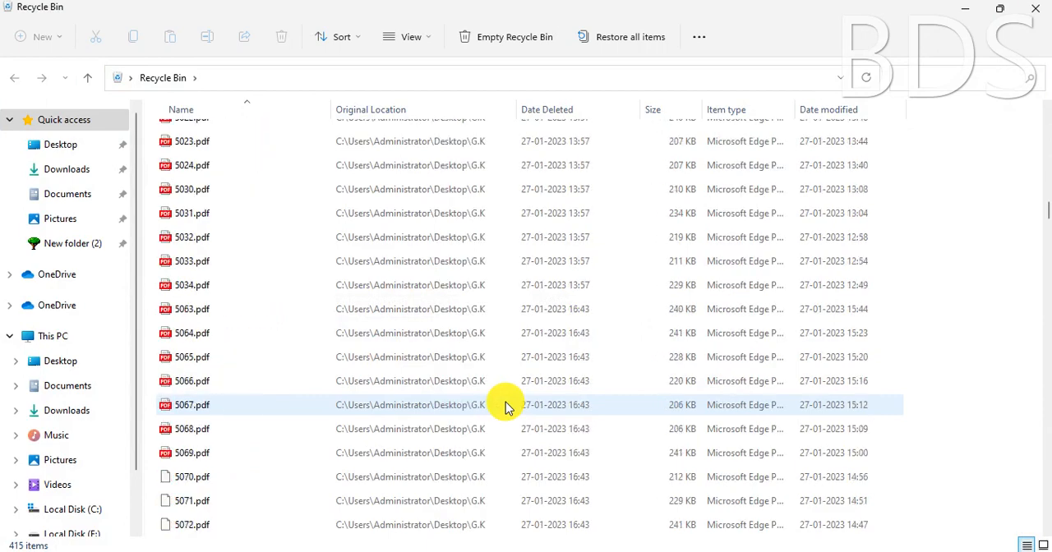
{"action": "scroll", "coordinate": [504, 404], "scroll_direction": "down", "scroll_amount": 15}
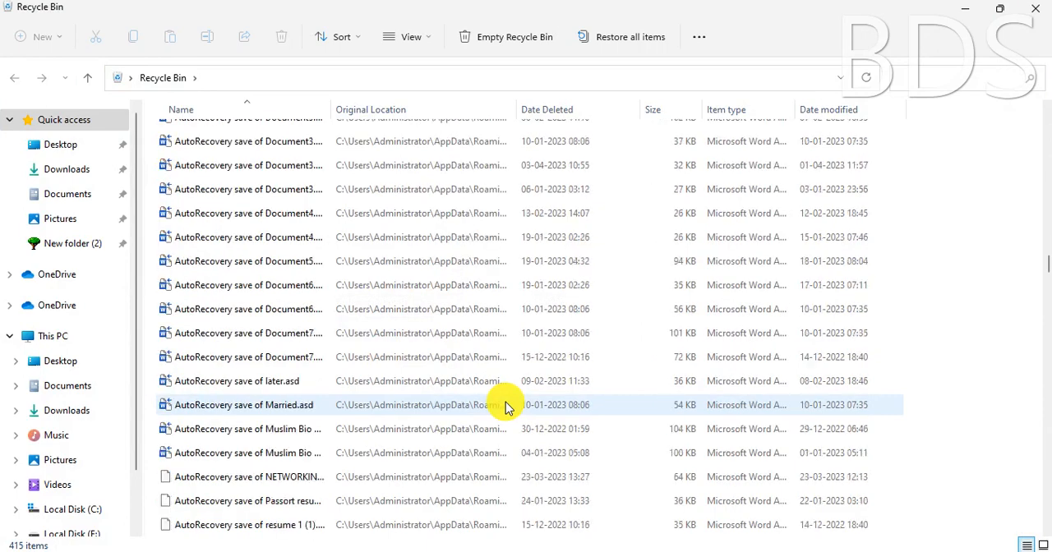
{"action": "scroll", "coordinate": [504, 405], "scroll_direction": "down", "scroll_amount": 15}
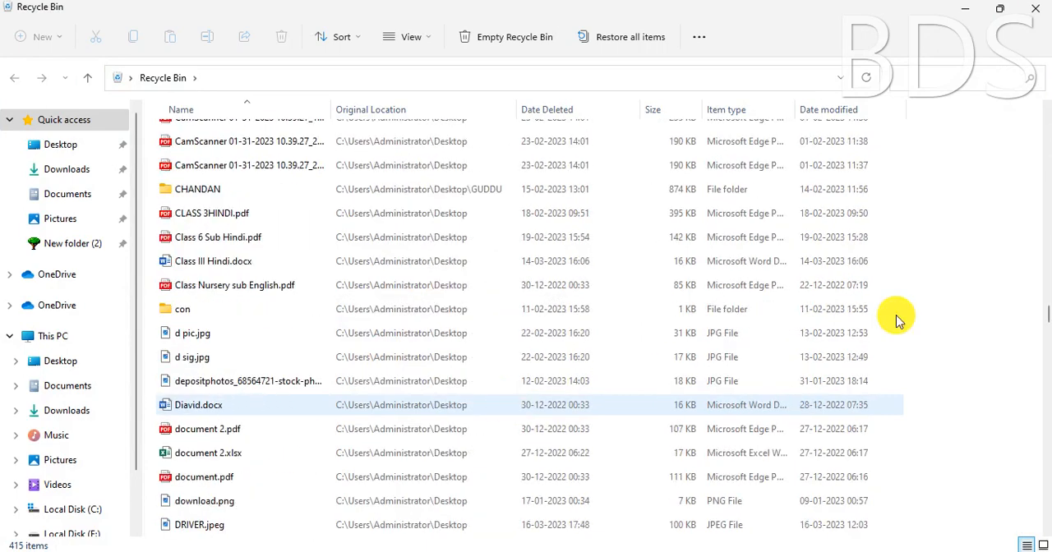
{"action": "left_click_drag", "start_coordinate": [1045, 310], "coordinate": [1041, 521]}
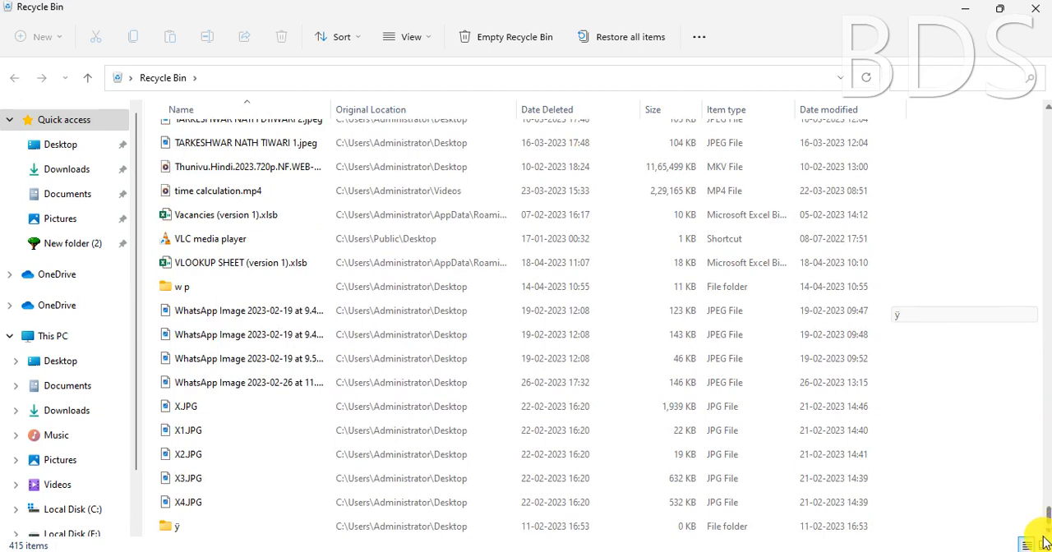
{"action": "left_click_drag", "start_coordinate": [1044, 483], "coordinate": [945, 347]}
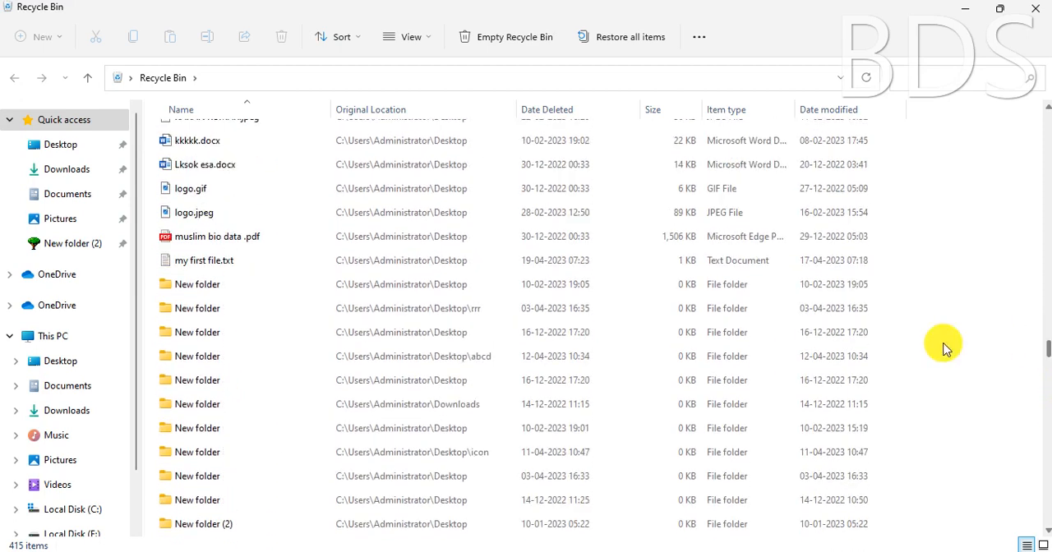
{"action": "left_click", "coordinate": [198, 263]}
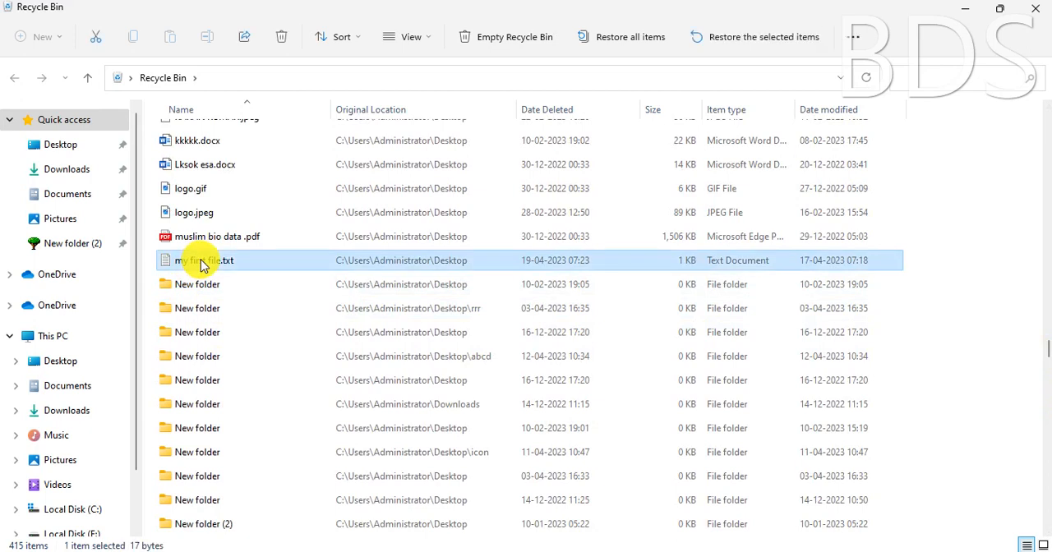
View the properties of the deleted my first file.txt and check its deletion date
{"action": "right_click", "coordinate": [206, 264]}
{"action": "key", "text": "r"}
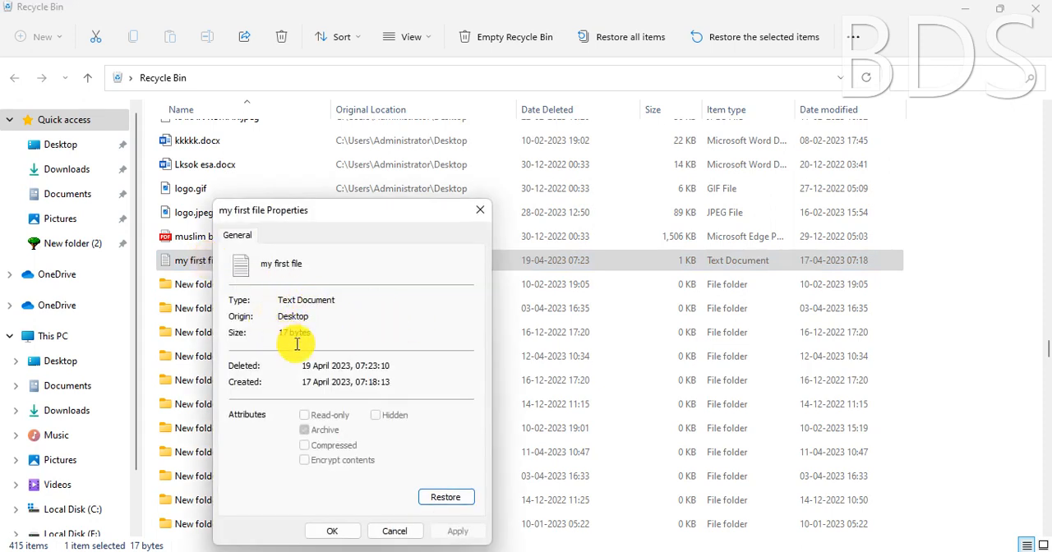
{"action": "left_click_drag", "start_coordinate": [302, 368], "coordinate": [399, 369]}
{"action": "left_click", "coordinate": [396, 368]}
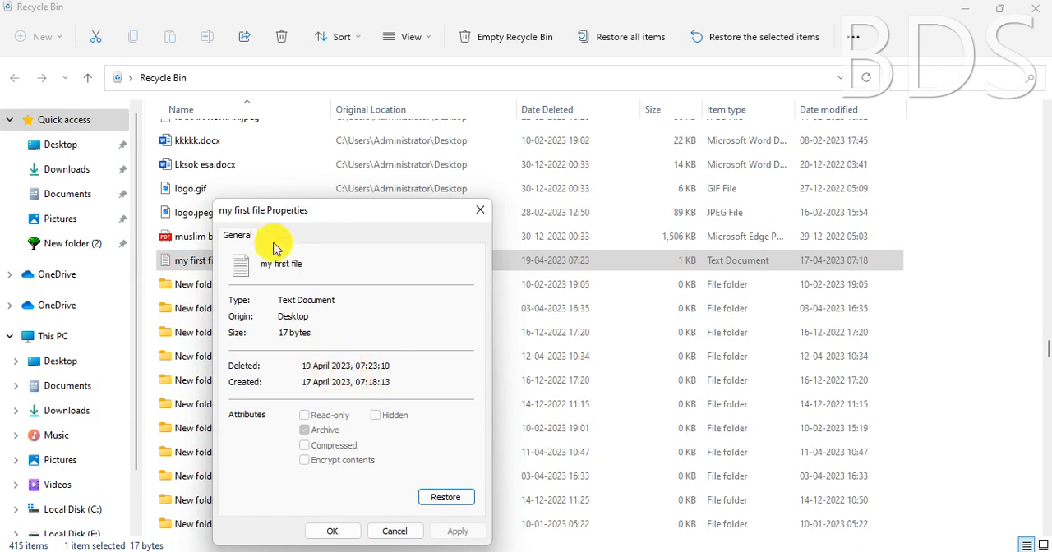
Restore my first file.txt to the desktop, close the Recycle Bin, and open the restored file
{"action": "left_click", "coordinate": [446, 497]}
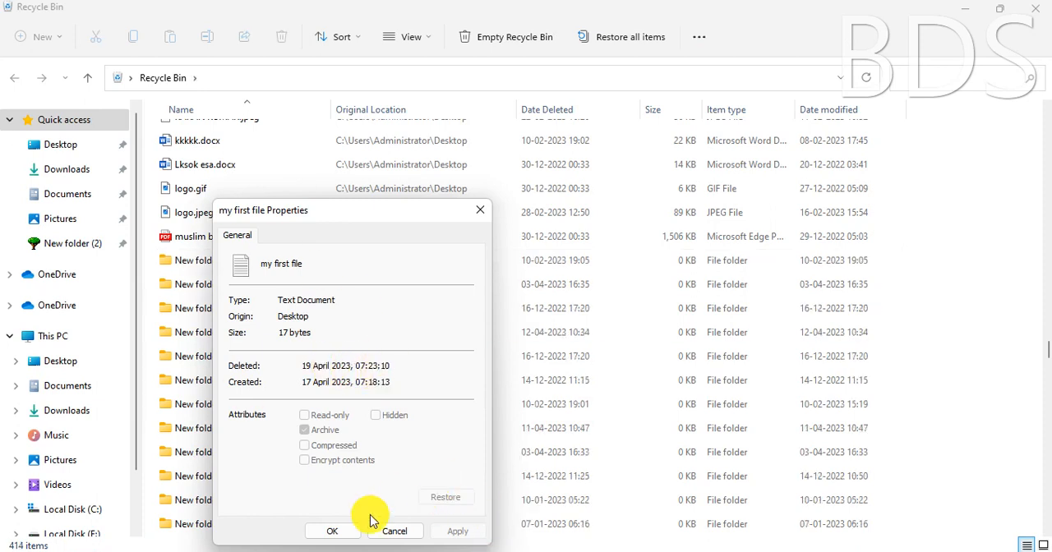
{"action": "left_click", "coordinate": [344, 533]}
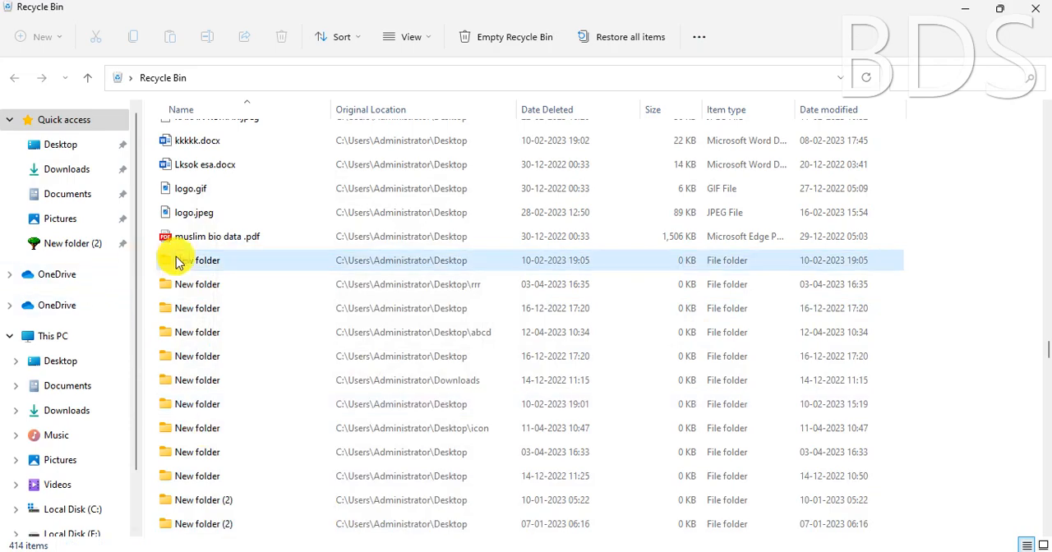
{"action": "left_click", "coordinate": [1034, 10]}
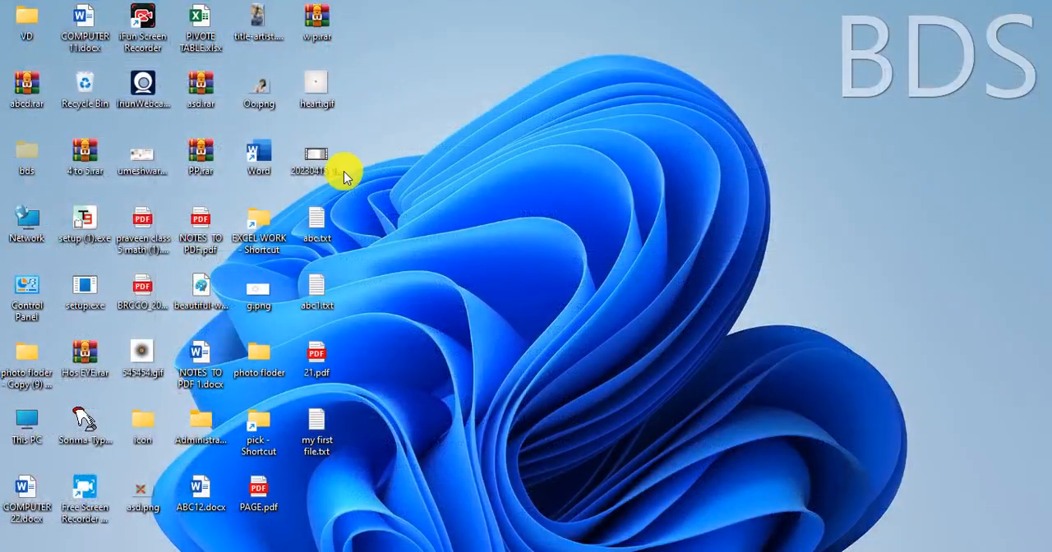
{"action": "double_click", "coordinate": [325, 427]}
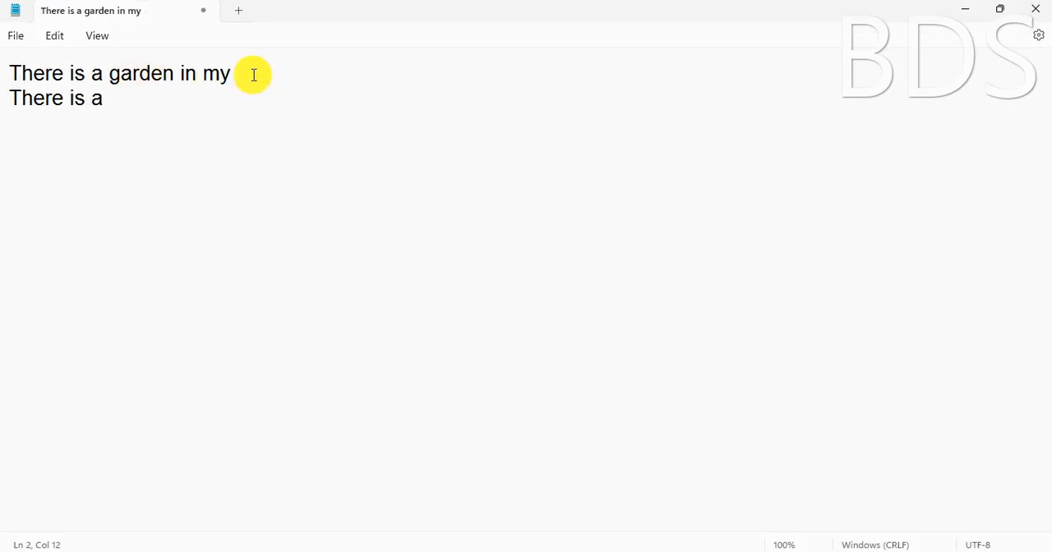
Check which edit commands, including Find, are available in the garden document with no text selected
{"action": "left_click_drag", "start_coordinate": [245, 72], "coordinate": [163, 74]}
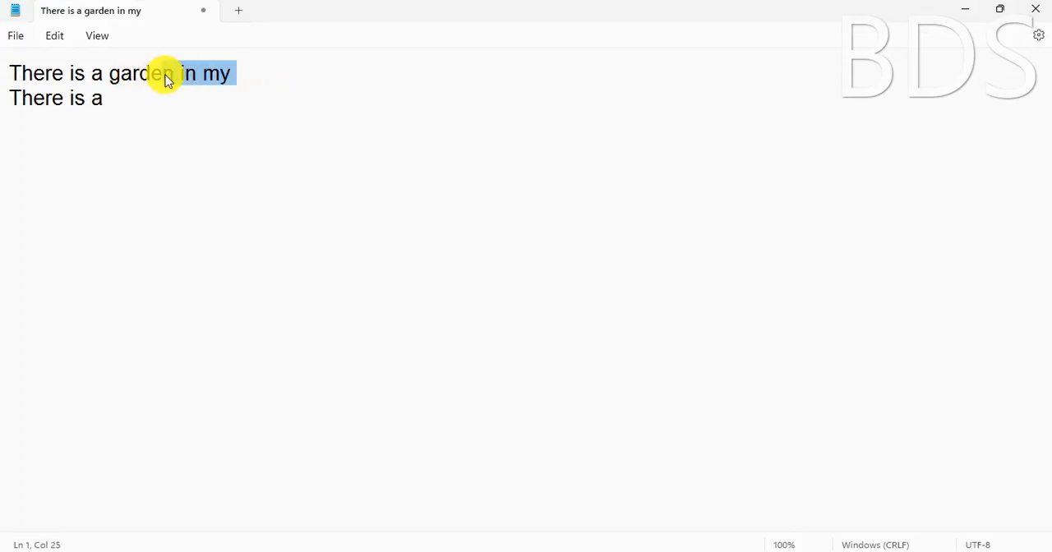
{"action": "left_click", "coordinate": [165, 74]}
{"action": "left_click", "coordinate": [133, 116]}
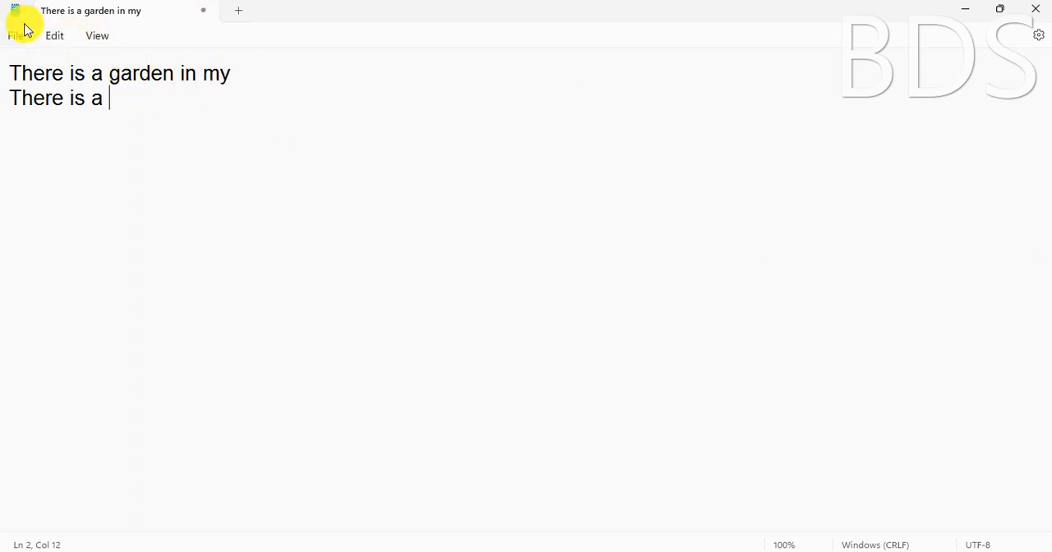
{"action": "left_click", "coordinate": [59, 38]}
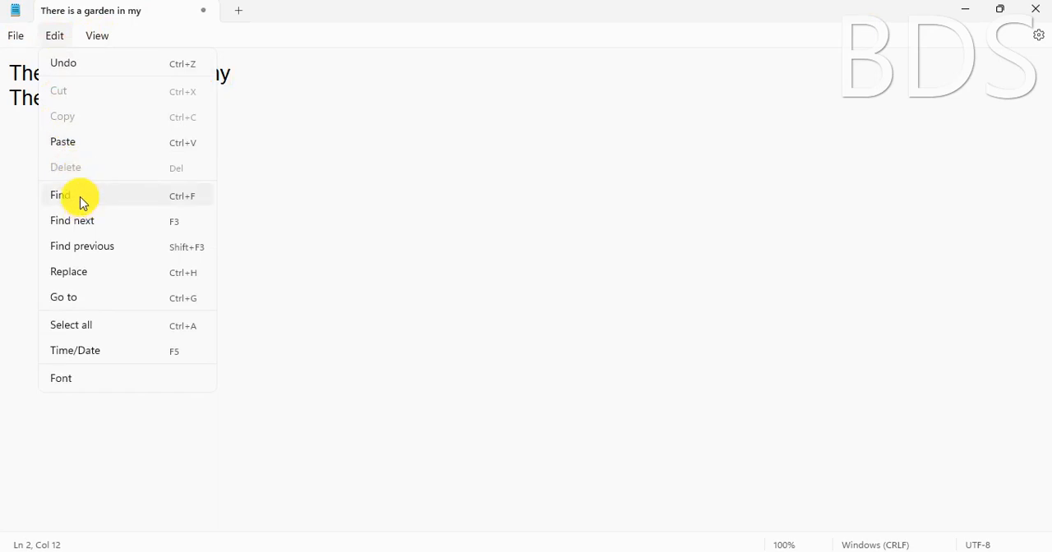
{"action": "left_click", "coordinate": [318, 159]}
Put "school." back at the end of the first line
{"action": "left_click", "coordinate": [239, 77]}
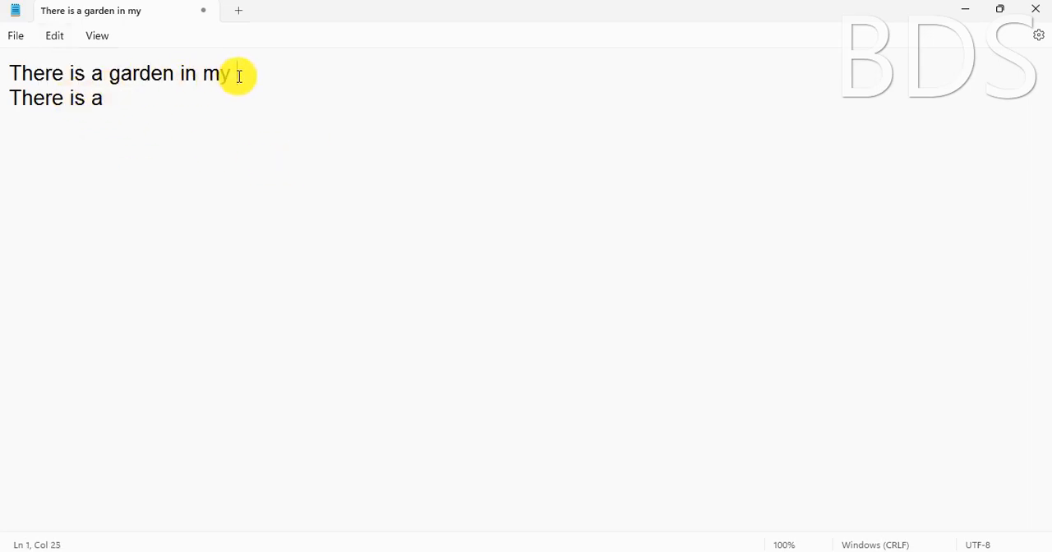
{"action": "type", "text": "school."}
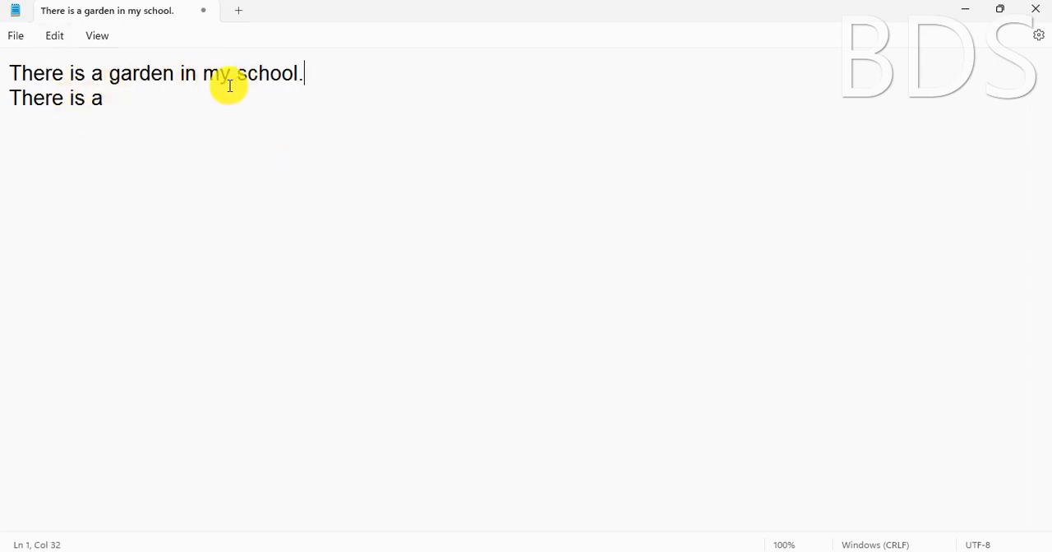
Copy the full first sentence and paste it four times on separate new lines below "There is a"
{"action": "left_click_drag", "start_coordinate": [305, 77], "coordinate": [3, 78]}
{"action": "key", "text": "ctrl+c"}
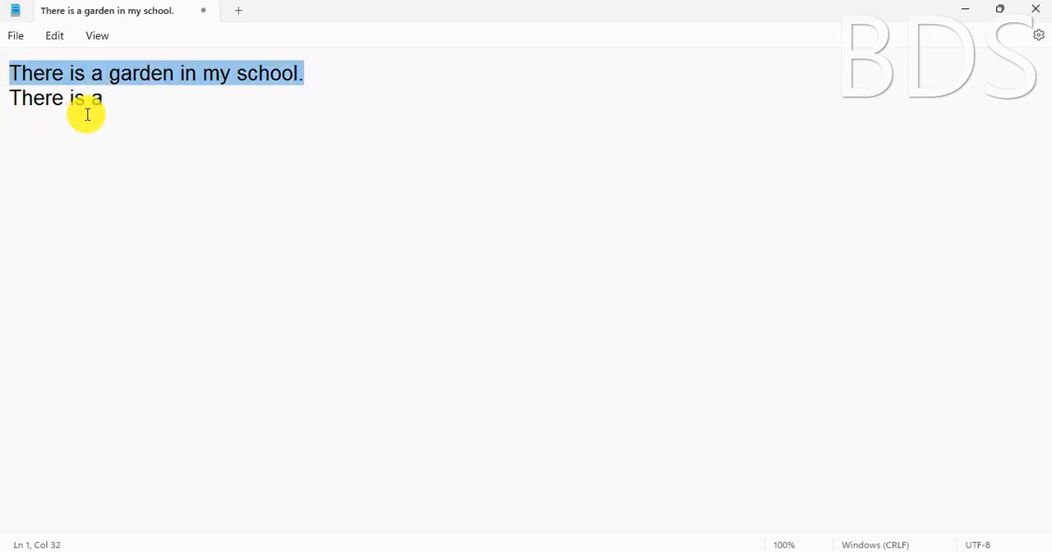
{"action": "left_click", "coordinate": [116, 109]}
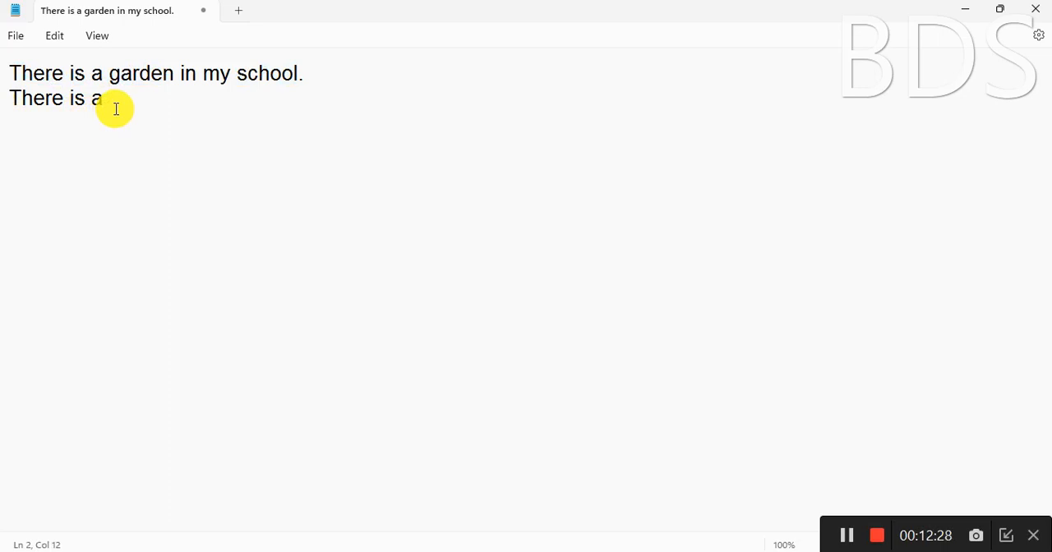
{"action": "key", "text": "Return"}
{"action": "key", "text": "ctrl+v"}
{"action": "key", "text": "Return"}
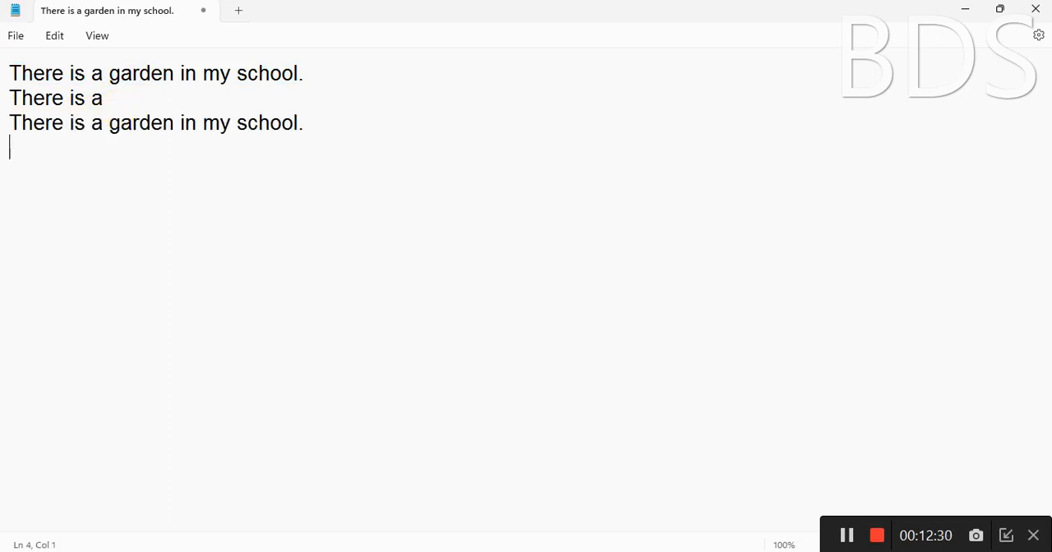
{"action": "key", "text": "ctrl+v"}
{"action": "key", "text": "Return"}
{"action": "key", "text": "ctrl+v"}
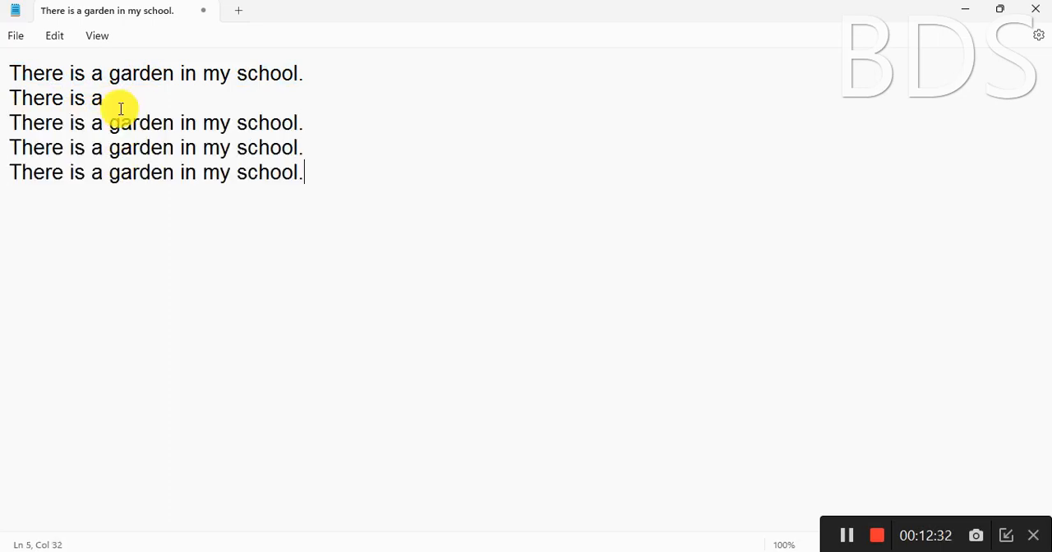
{"action": "key", "text": "Return"}
{"action": "key", "text": "ctrl+v"}
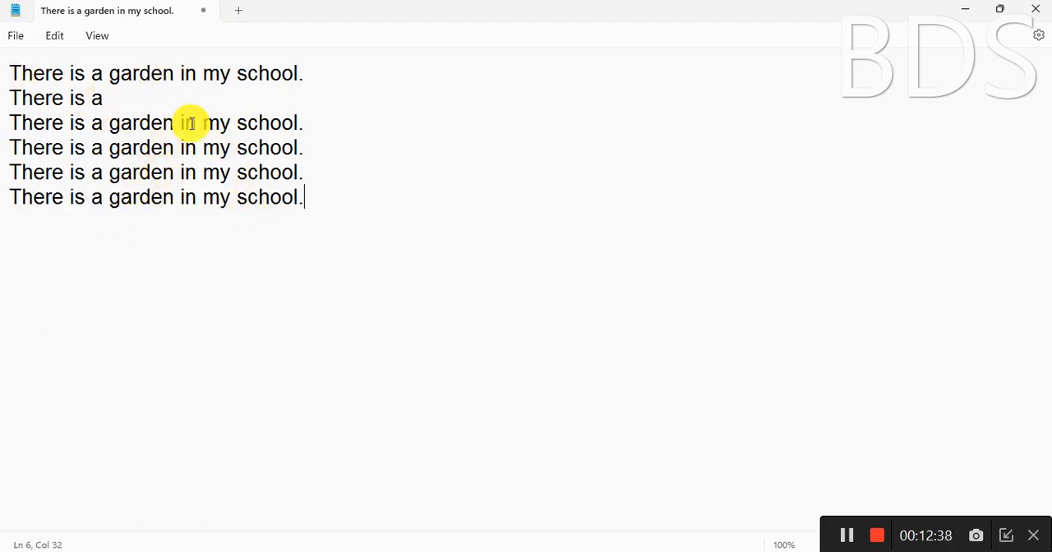
Search the document for "school", starting from the beginning of the first line
{"action": "left_click", "coordinate": [15, 70]}
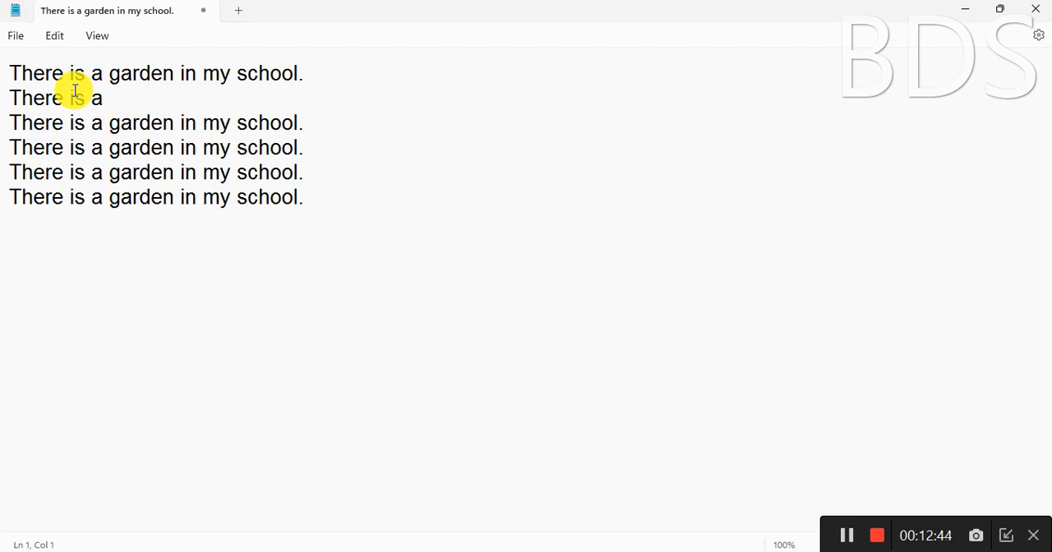
{"action": "left_click", "coordinate": [56, 38]}
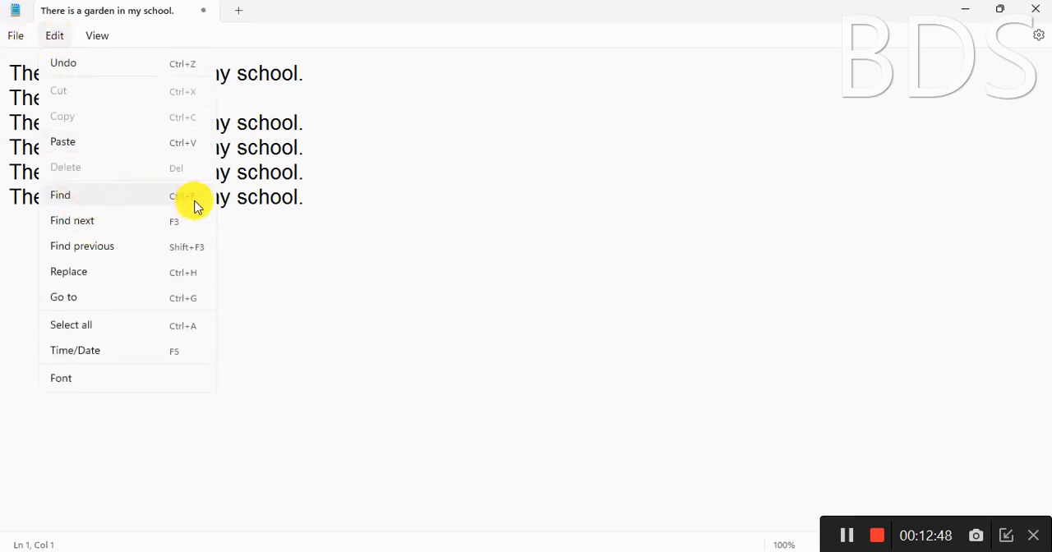
{"action": "left_click", "coordinate": [418, 211]}
{"action": "left_click", "coordinate": [17, 72]}
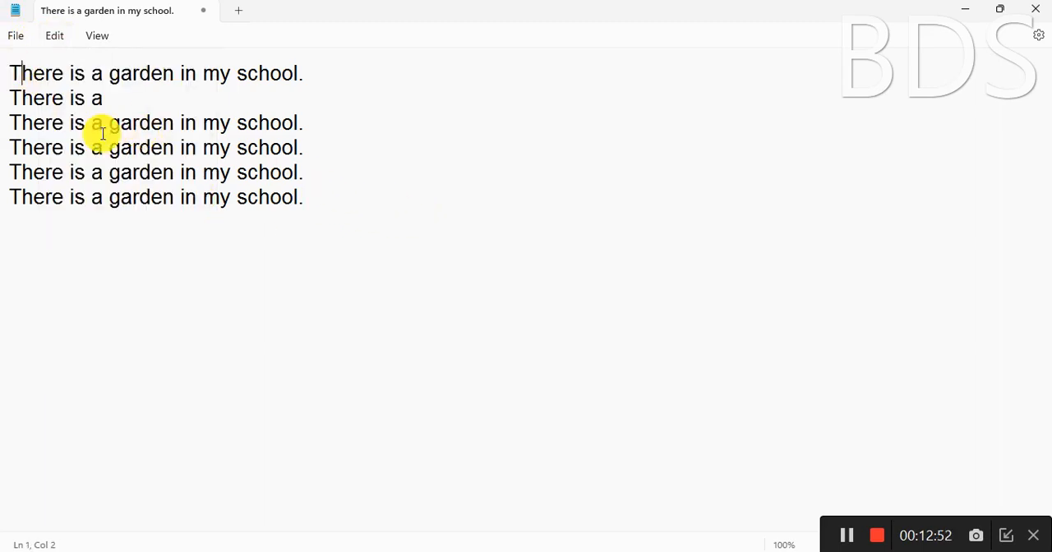
{"action": "left_click", "coordinate": [10, 73]}
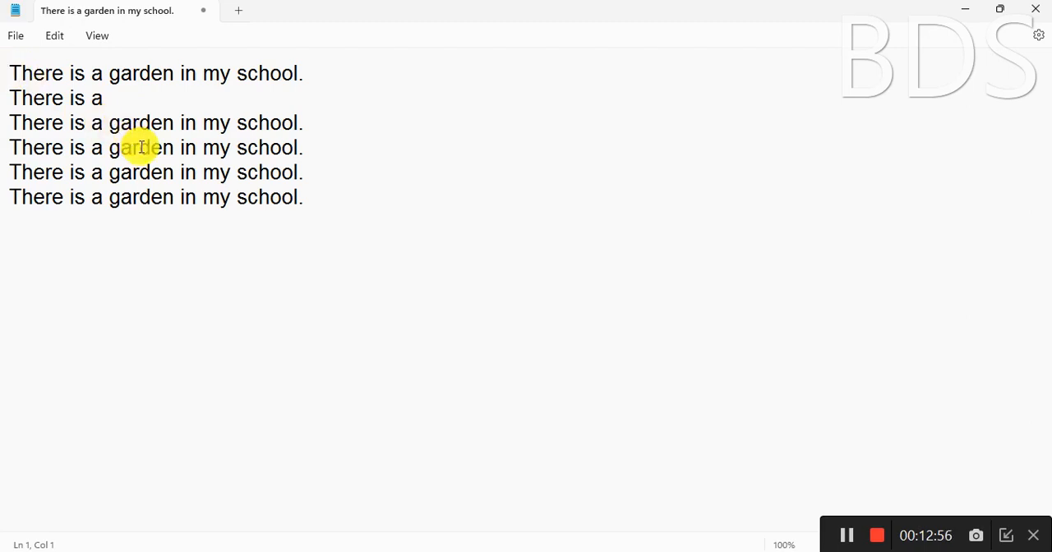
{"action": "key", "text": "ctrl+f"}
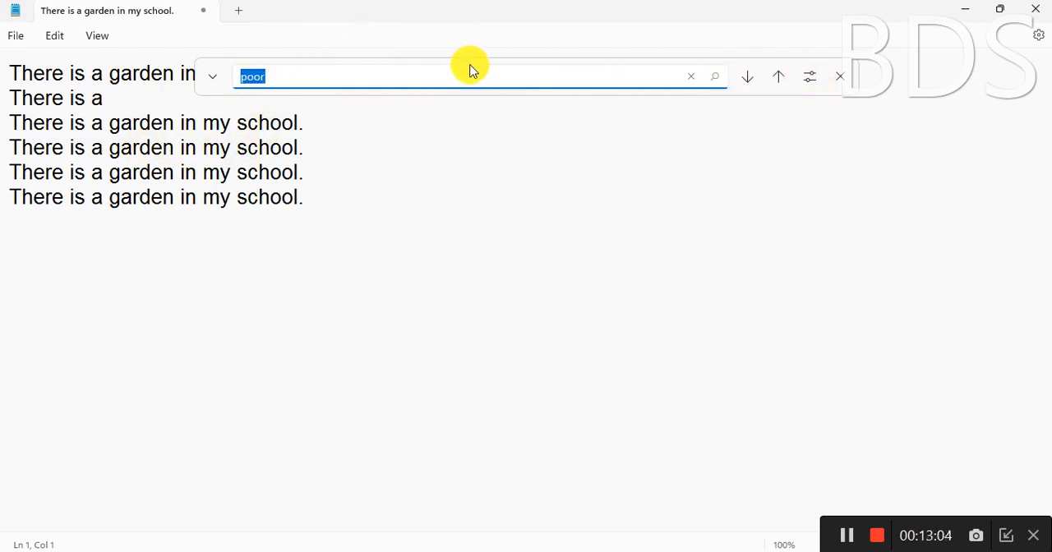
{"action": "type", "text": "s"}
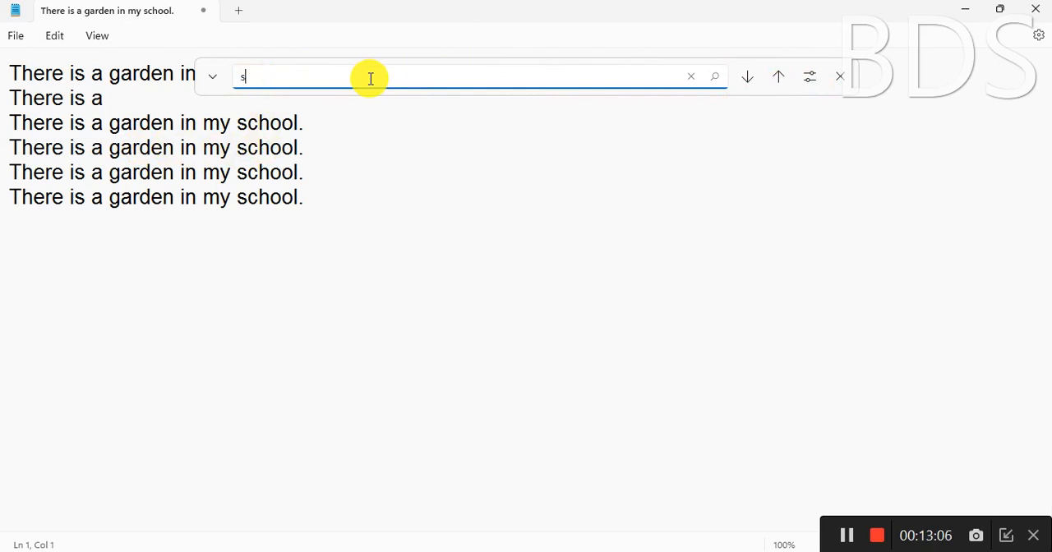
{"action": "type", "text": "chool"}
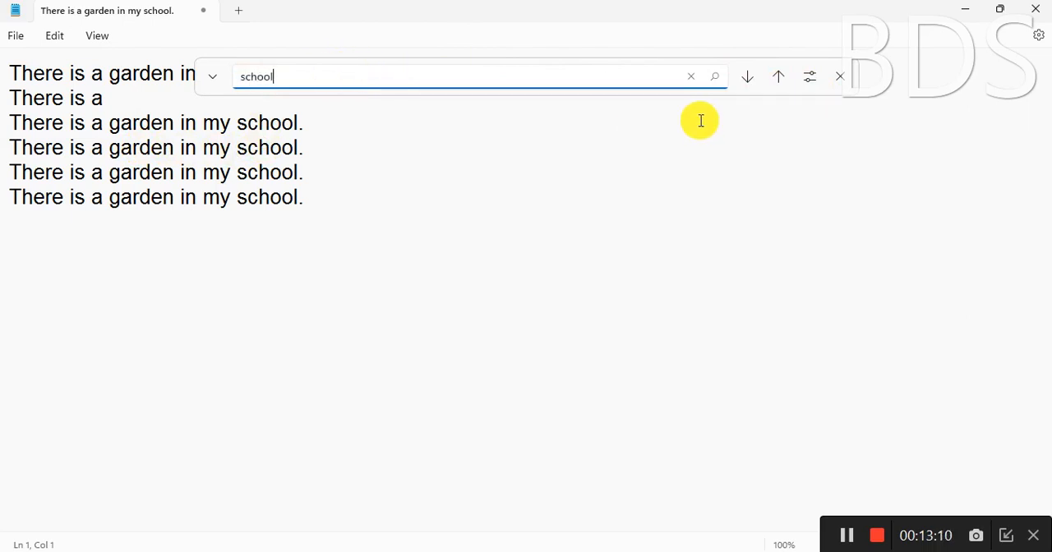
{"action": "key", "text": "Return"}
{"action": "left_click", "coordinate": [221, 74]}
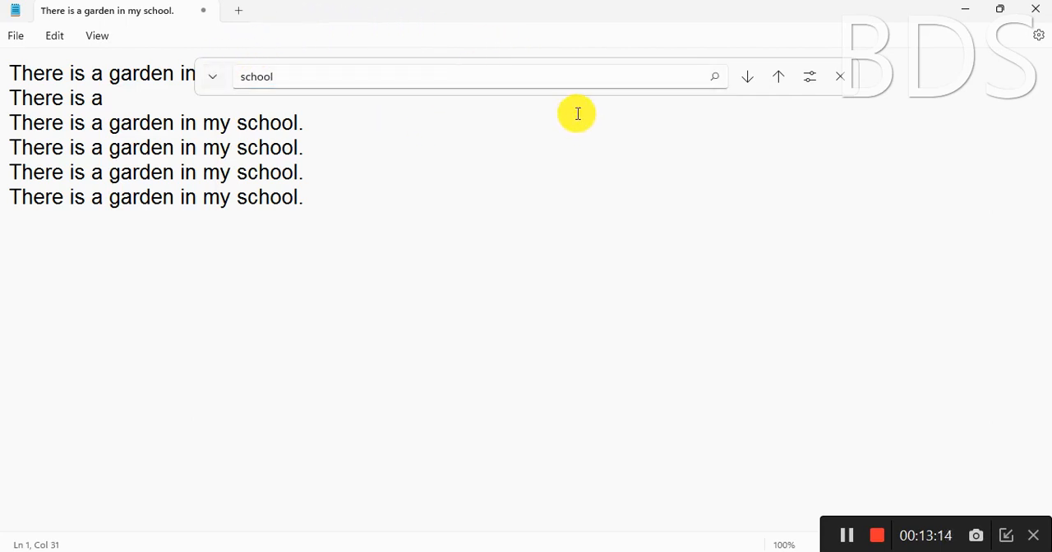
{"action": "key", "text": "Return"}
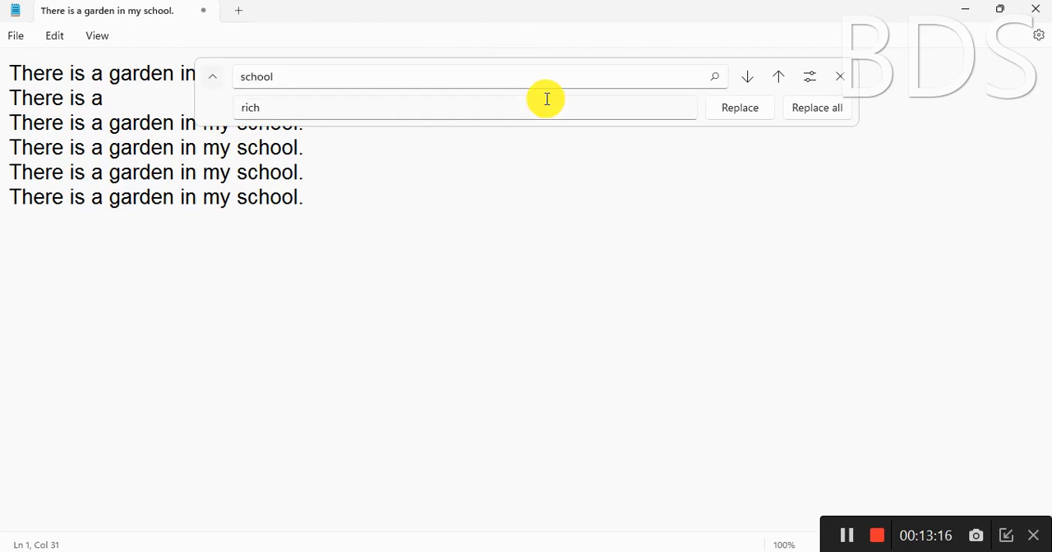
{"action": "key", "text": "Return"}
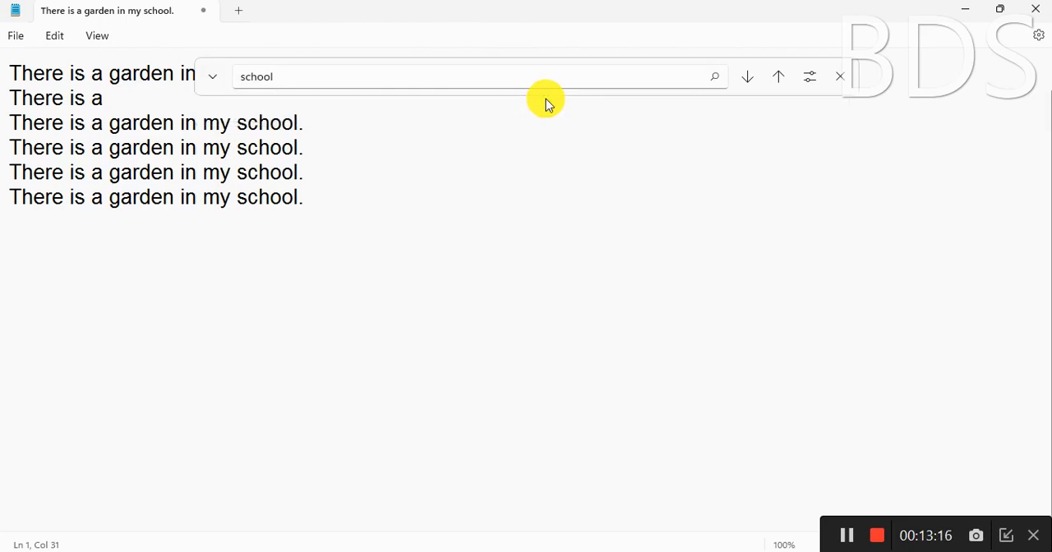
Step through the remaining matches of "school" until the search wraps to the first line, and close the search
{"action": "left_click", "coordinate": [716, 78]}
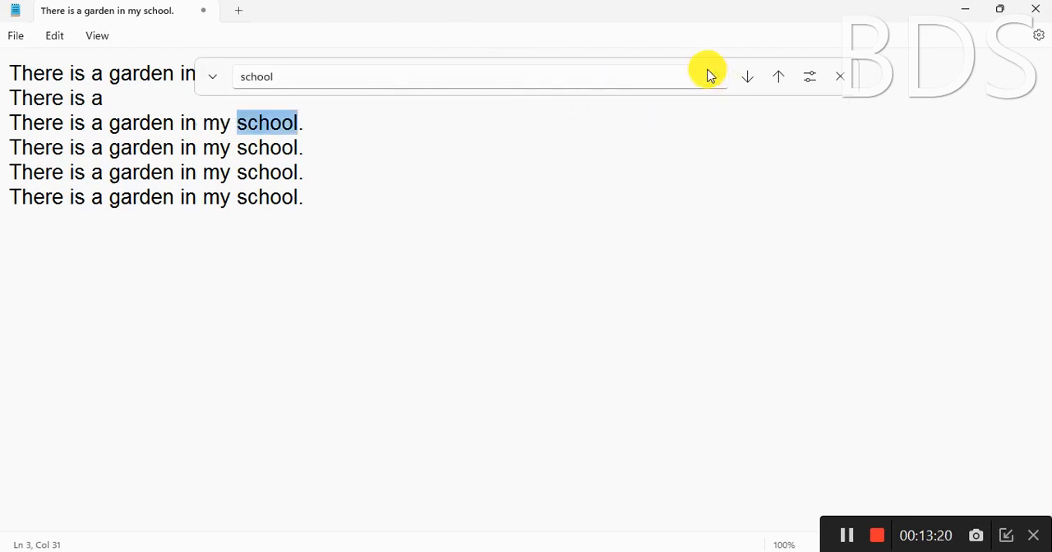
{"action": "left_click", "coordinate": [722, 77]}
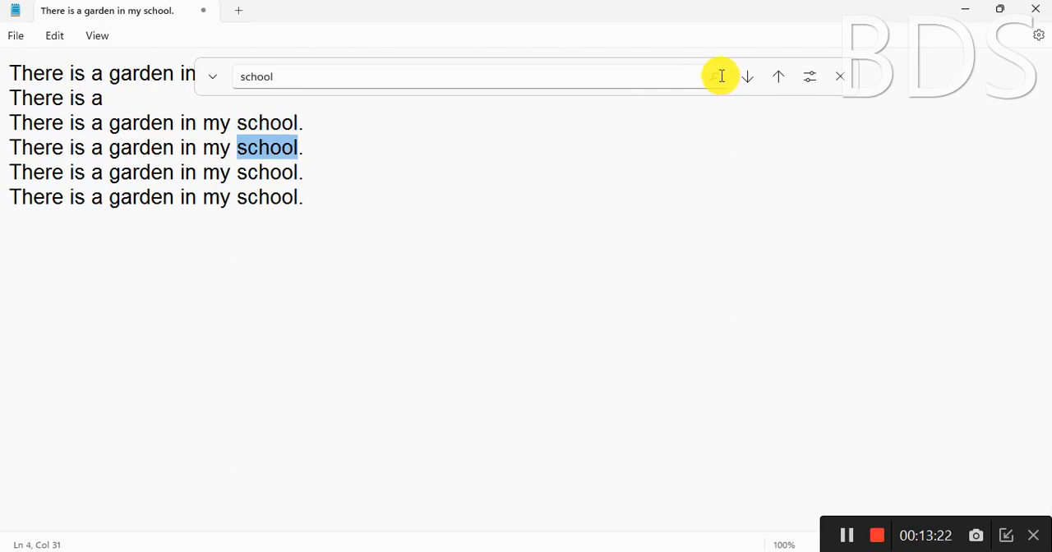
{"action": "left_click", "coordinate": [718, 76]}
{"action": "left_click", "coordinate": [718, 75]}
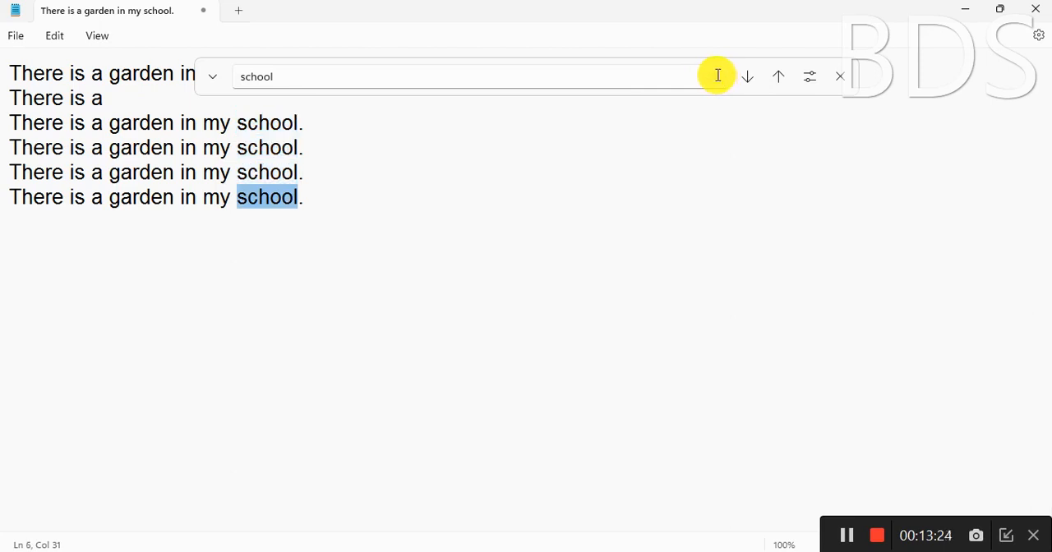
{"action": "left_click", "coordinate": [716, 77]}
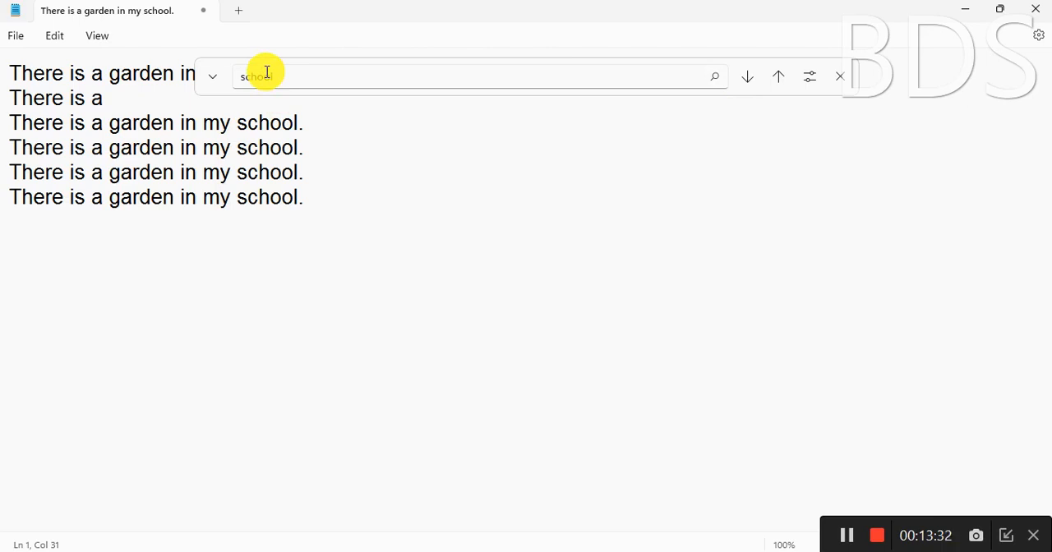
{"action": "left_click", "coordinate": [839, 76]}
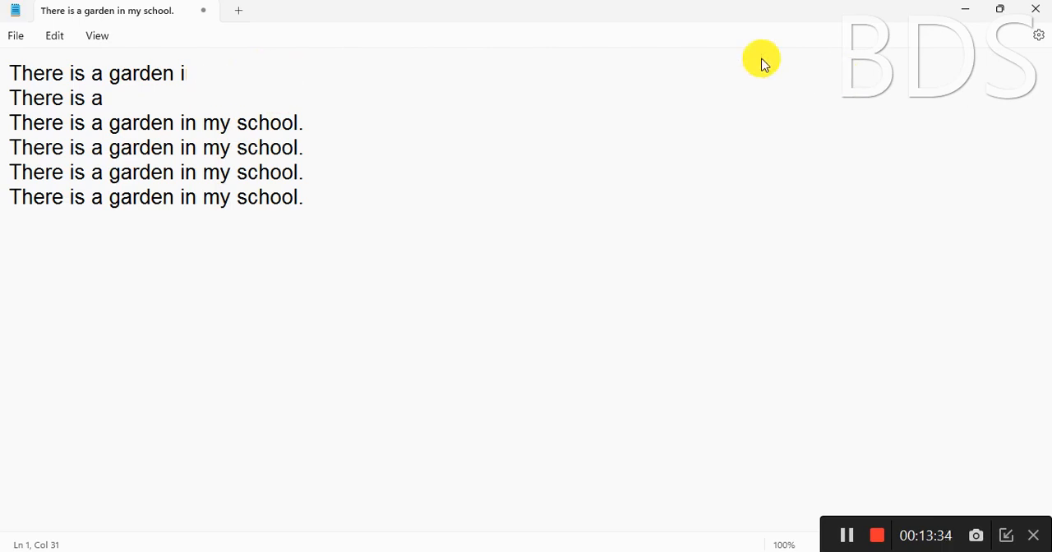
Use Find next from after "There is a" in the first line to step through each "school" down to the last line
{"action": "left_click", "coordinate": [51, 39]}
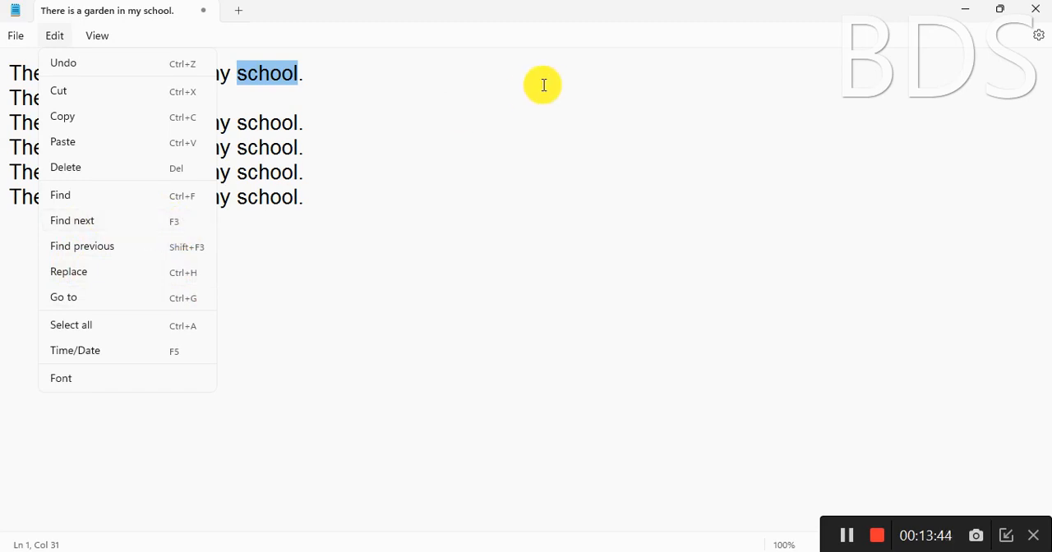
{"action": "left_click", "coordinate": [446, 91]}
{"action": "left_click", "coordinate": [102, 69]}
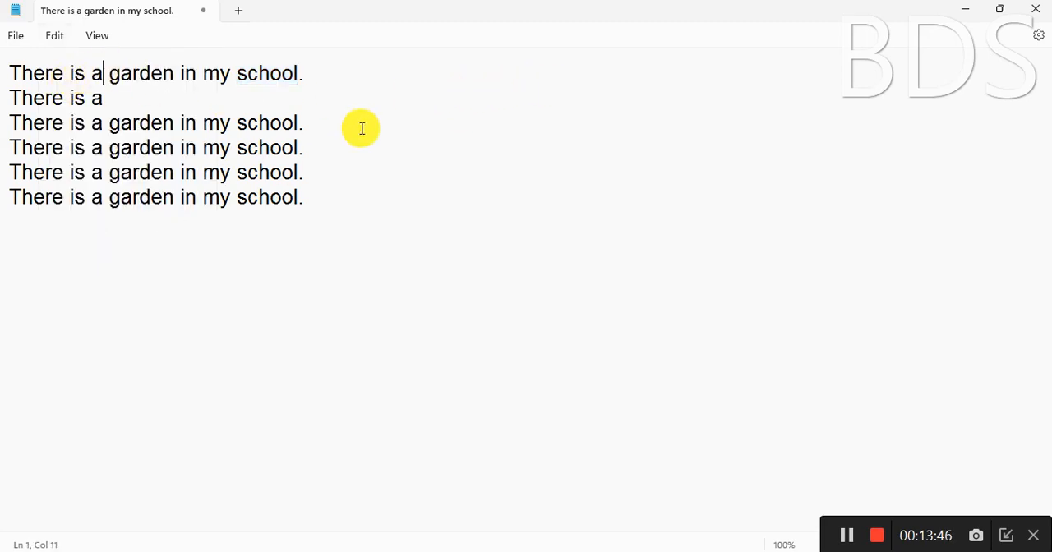
{"action": "key", "text": "F3"}
{"action": "key", "text": "F3"}
{"action": "key", "text": "F3"}
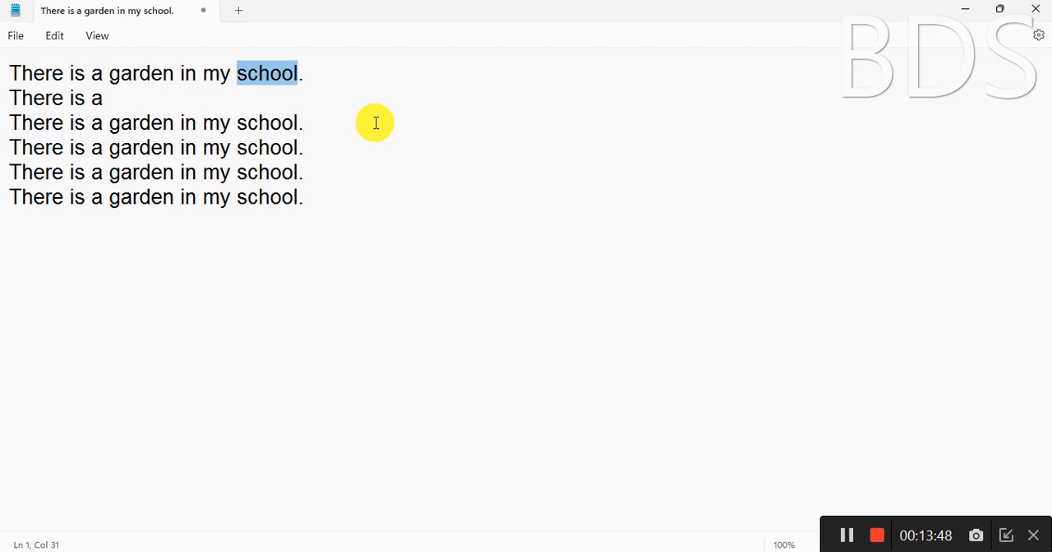
{"action": "key", "text": "F3"}
{"action": "key", "text": "F3"}
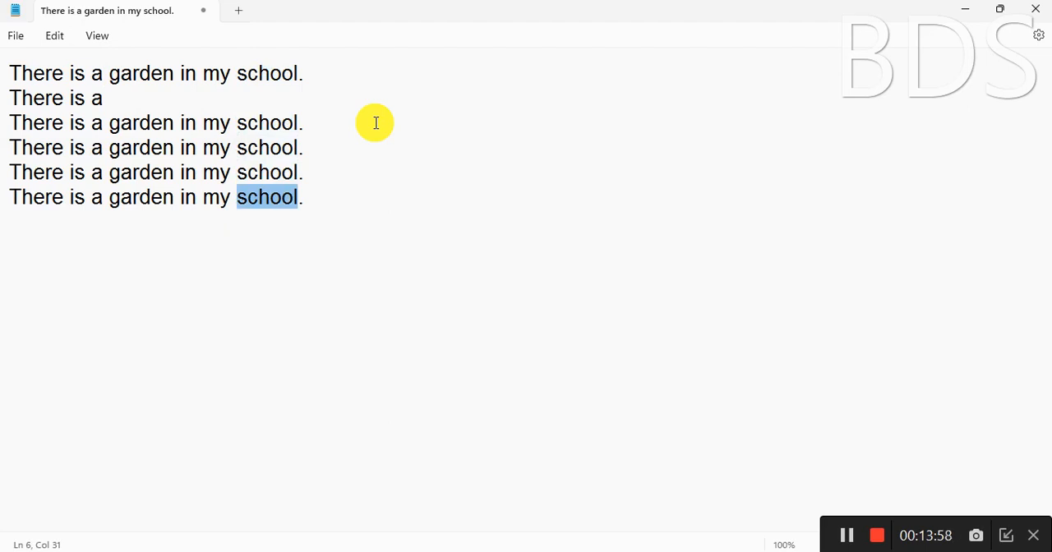
Search the document for "garden" in place of the previous search word, and close the search
{"action": "key", "text": "ctrl+f"}
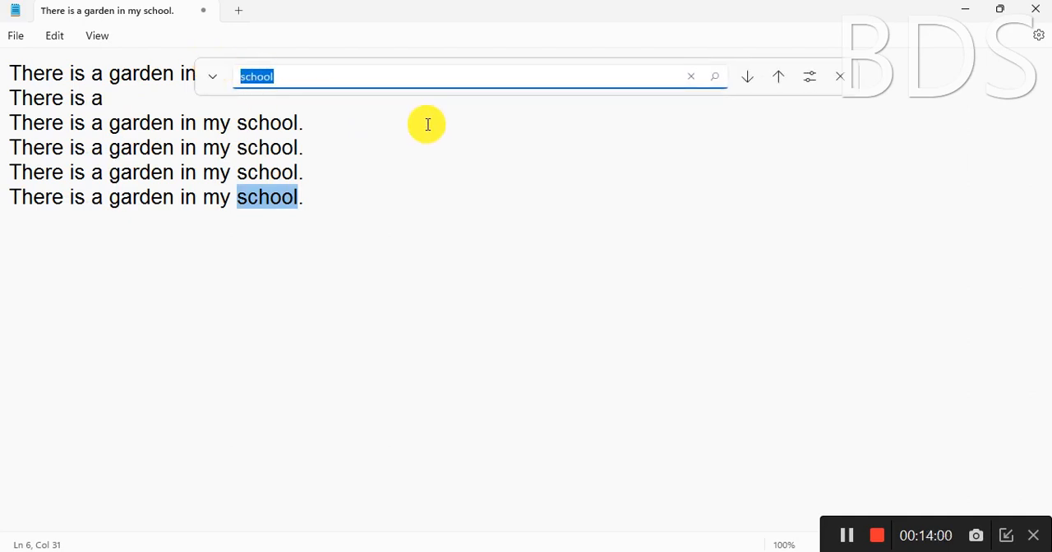
{"action": "key", "text": "BackSpace"}
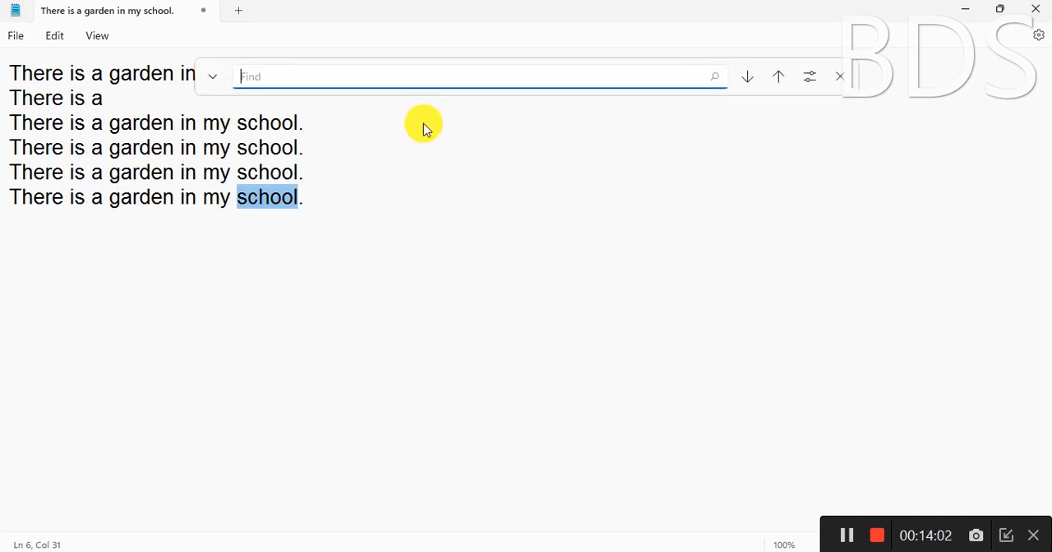
{"action": "type", "text": "garden"}
{"action": "key", "text": "Return"}
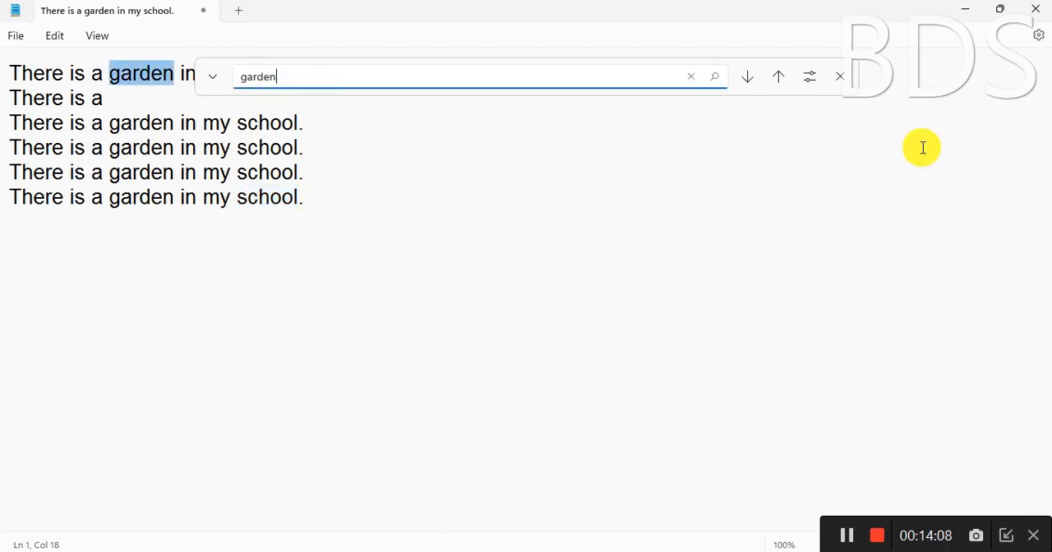
{"action": "left_click", "coordinate": [840, 76]}
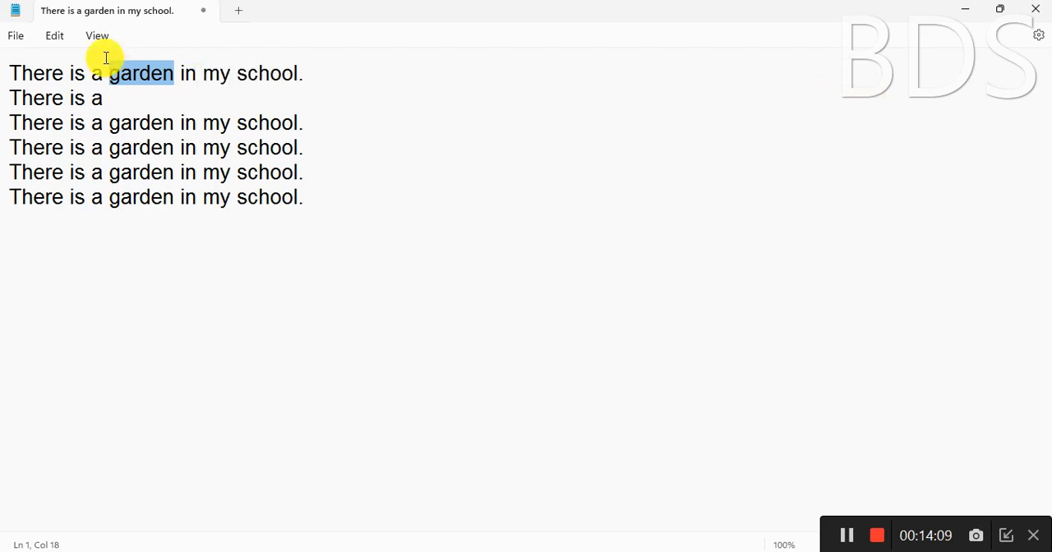
Use Find next from before "garden" in the first line to step to the match in the third line
{"action": "left_click", "coordinate": [176, 74]}
{"action": "left_click", "coordinate": [90, 73]}
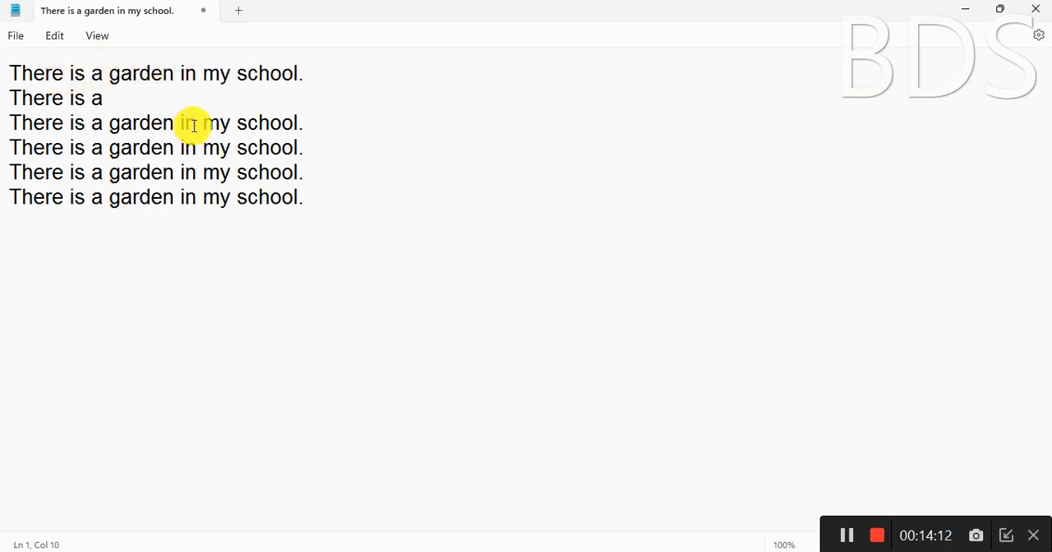
{"action": "key", "text": "F3"}
{"action": "key", "text": "F3"}
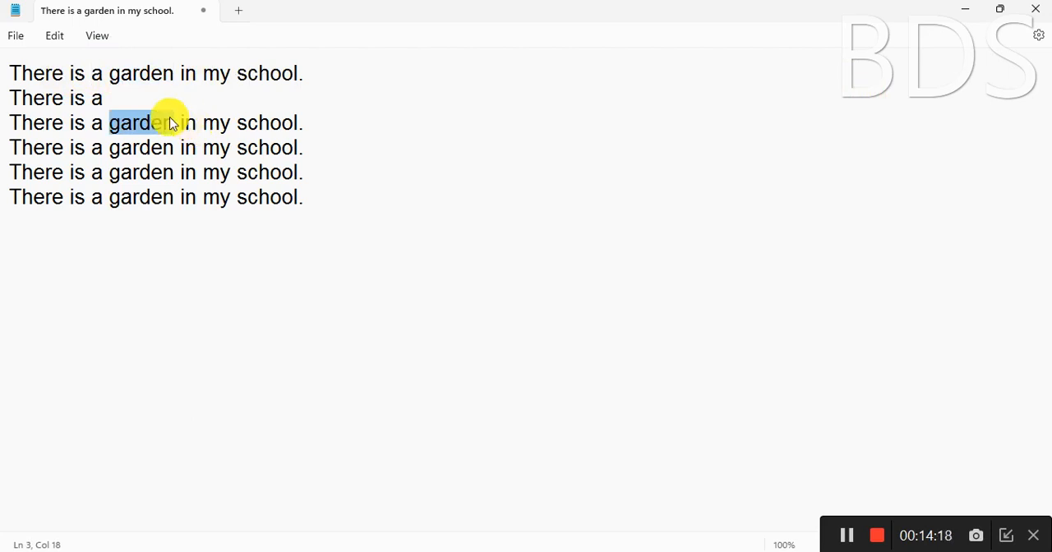
Replace "garden" with "tree" in the first line only
{"action": "left_click", "coordinate": [110, 83]}
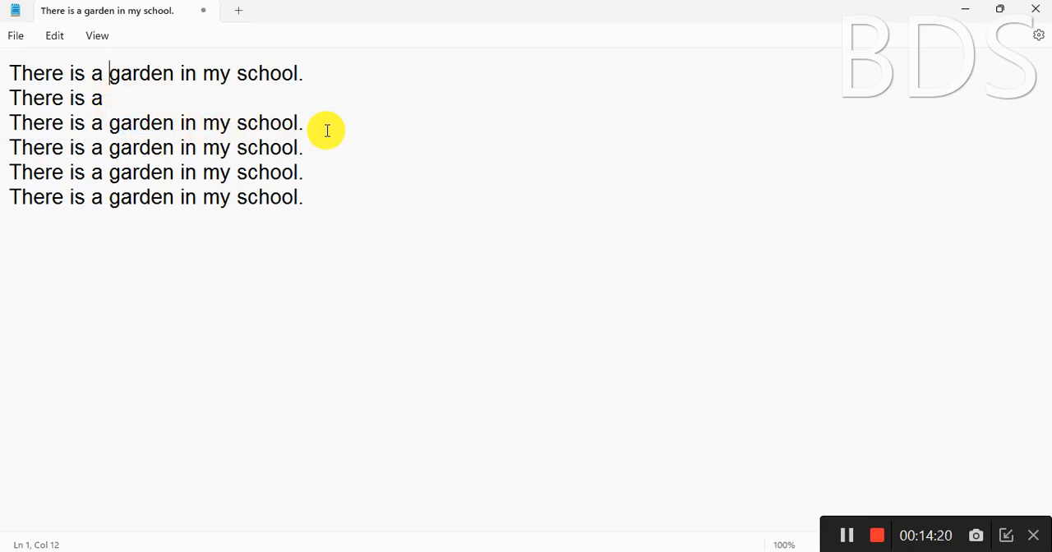
{"action": "key", "text": "ctrl+h"}
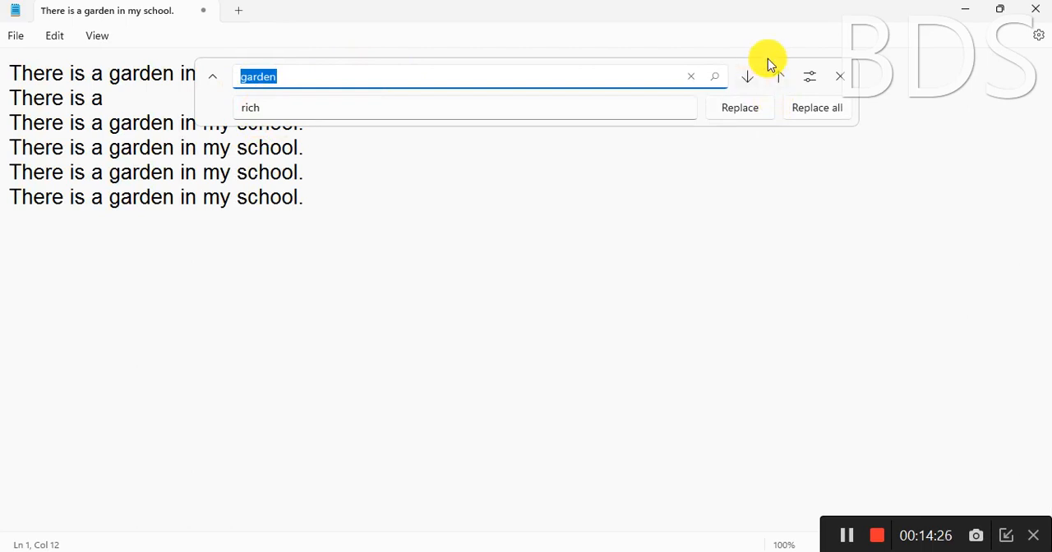
{"action": "left_click", "coordinate": [813, 76]}
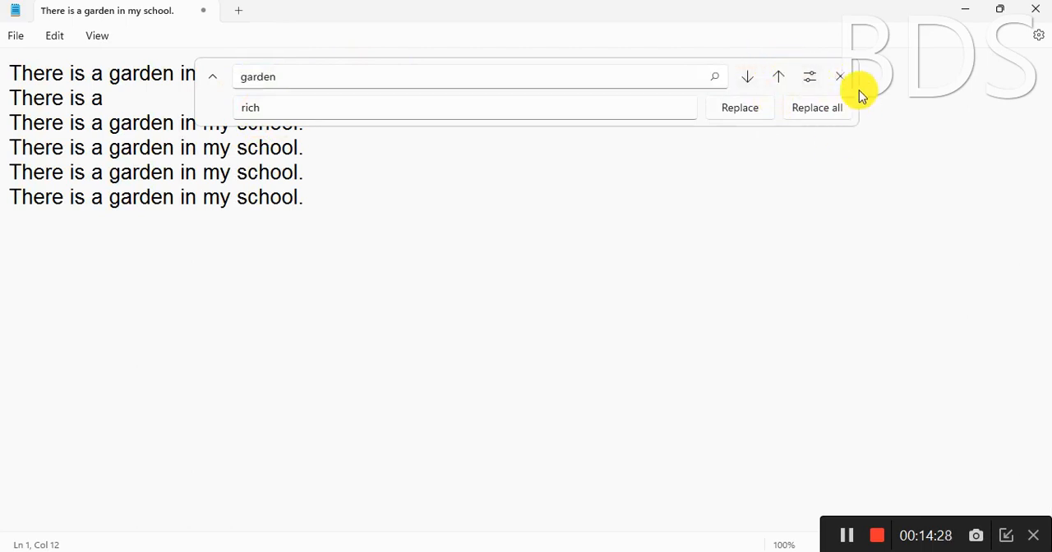
{"action": "left_click", "coordinate": [808, 78]}
{"action": "left_click", "coordinate": [808, 79]}
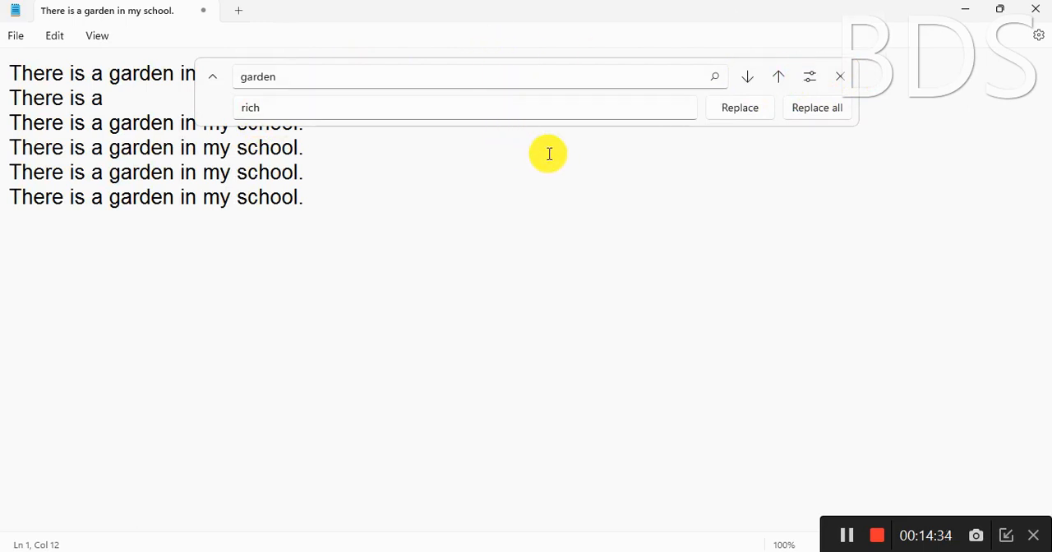
{"action": "left_click", "coordinate": [282, 107]}
{"action": "left_click_drag", "start_coordinate": [285, 106], "coordinate": [223, 106]}
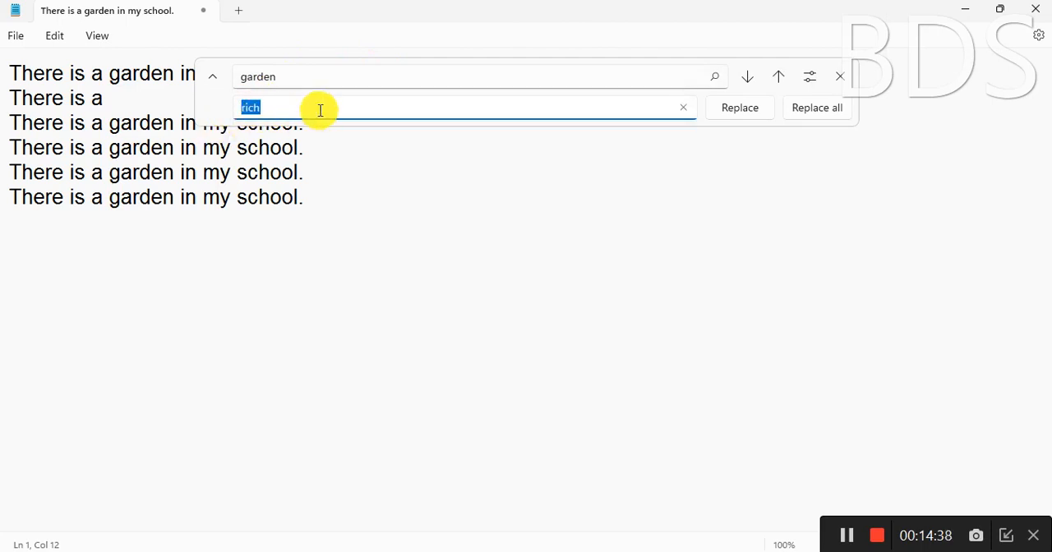
{"action": "type", "text": "tree"}
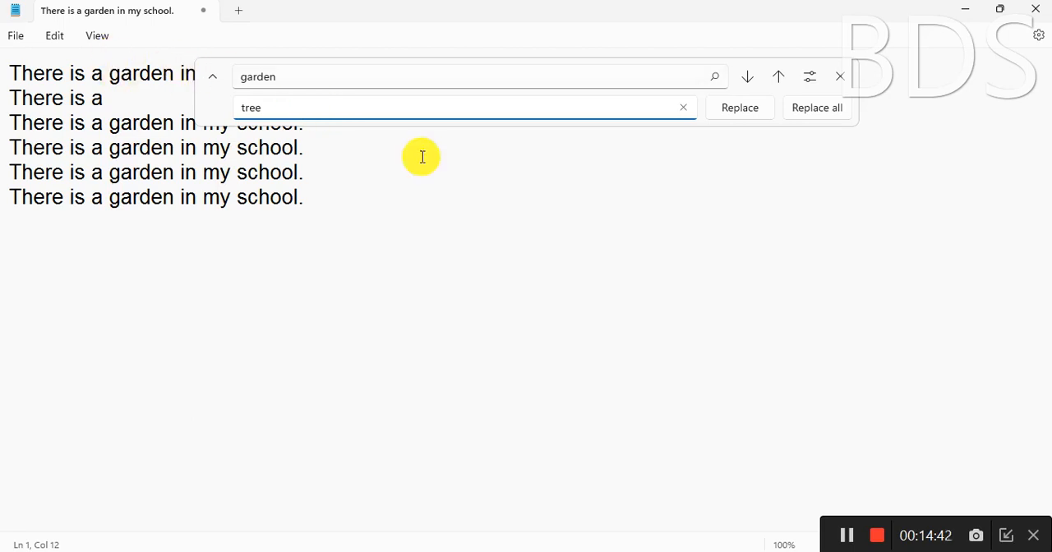
{"action": "left_click", "coordinate": [732, 111]}
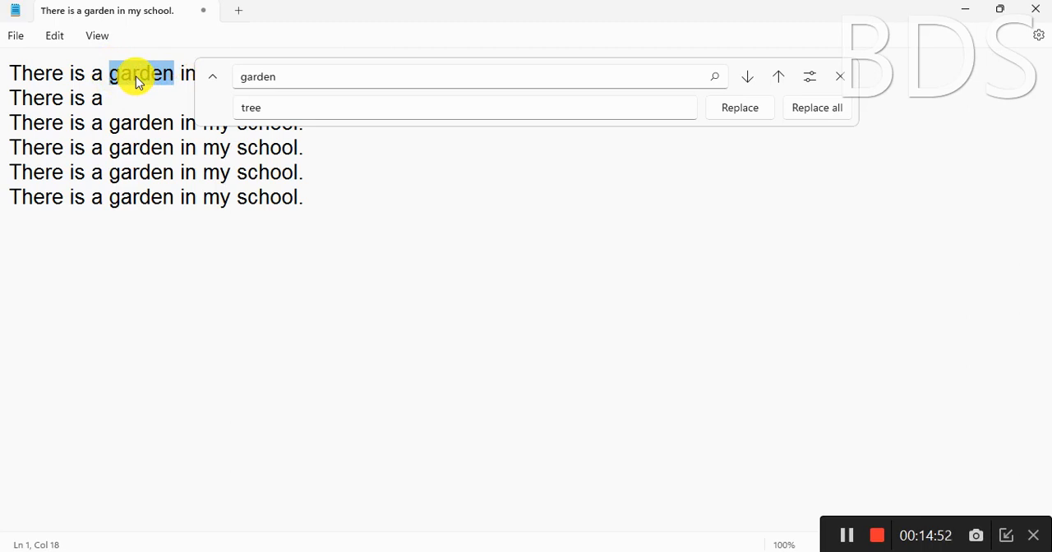
{"action": "left_click", "coordinate": [744, 113]}
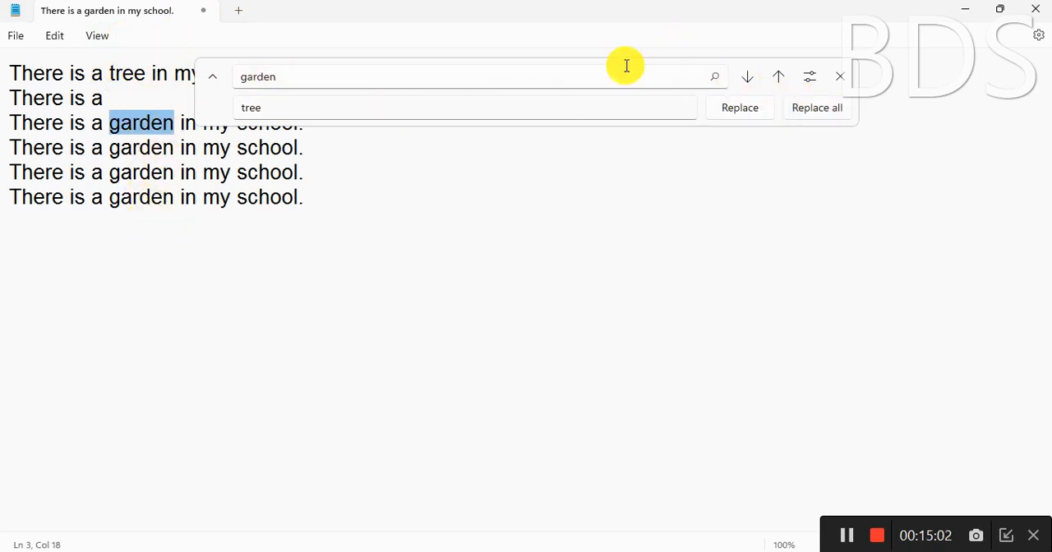
Replace all remaining occurrences of "garden" with "tree" and close the replace controls
{"action": "left_click", "coordinate": [825, 110]}
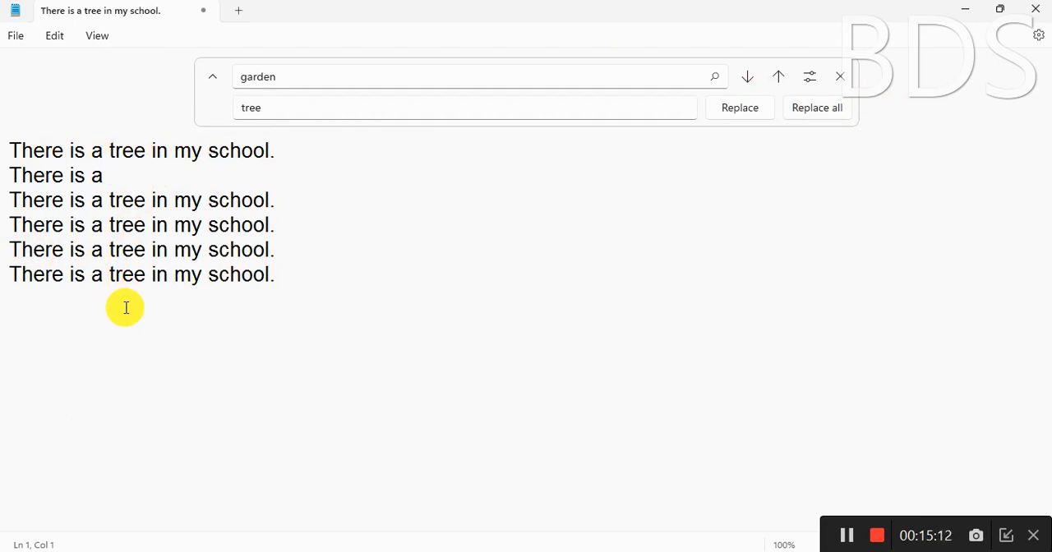
{"action": "left_click", "coordinate": [840, 76]}
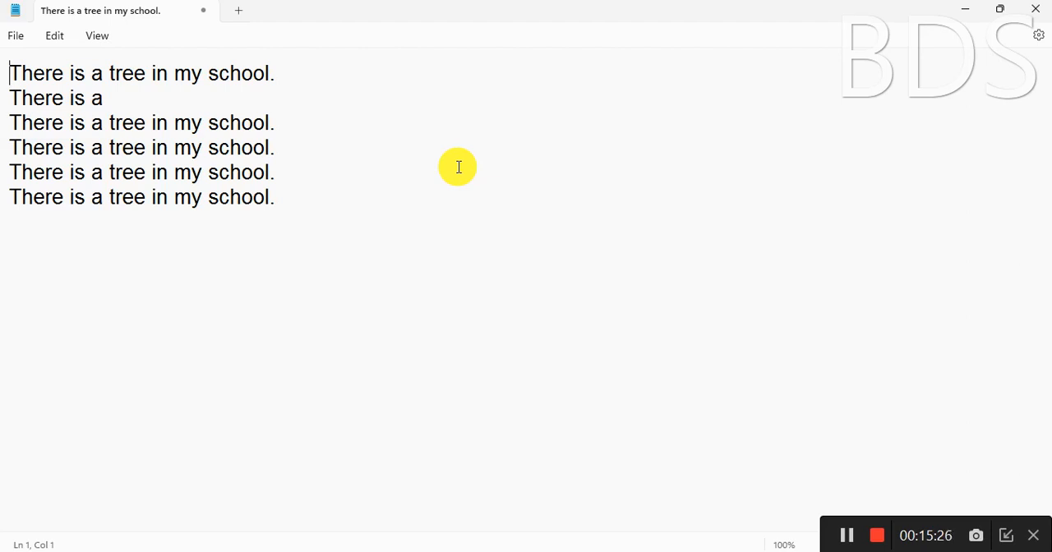
Use Go to to move the cursor to line 5 of the document
{"action": "left_click", "coordinate": [56, 38]}
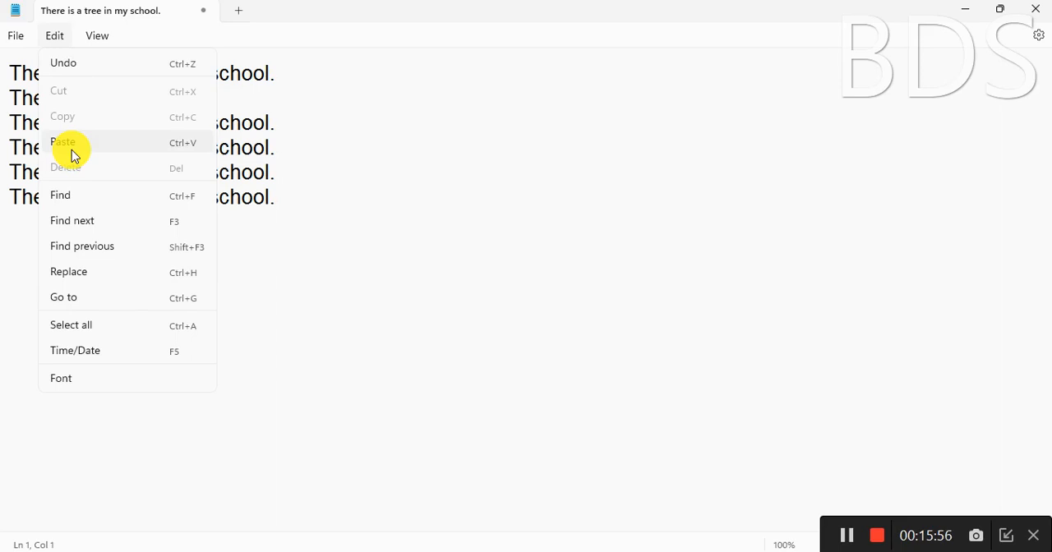
{"action": "left_click", "coordinate": [145, 306]}
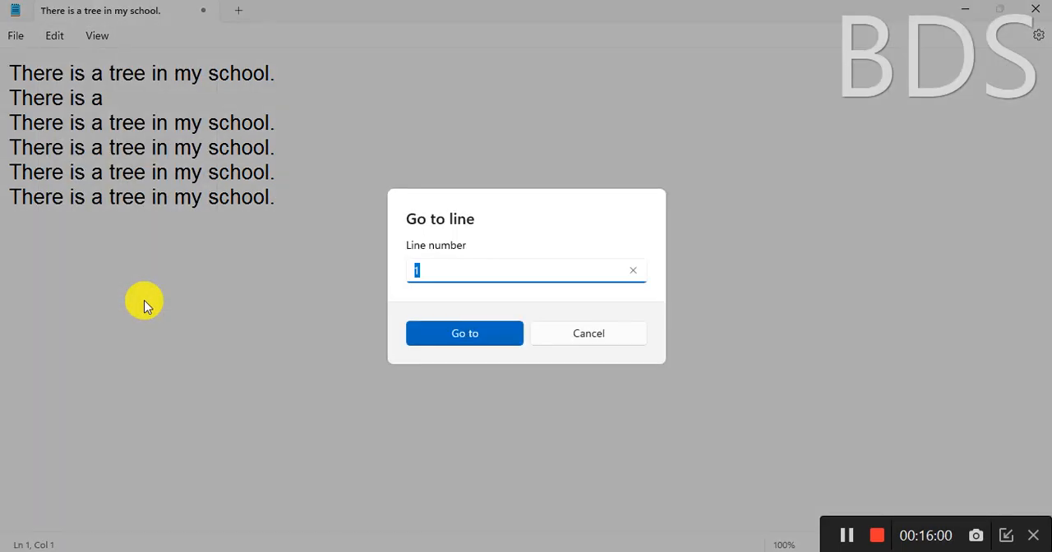
{"action": "left_click", "coordinate": [459, 263]}
{"action": "left_click", "coordinate": [480, 341]}
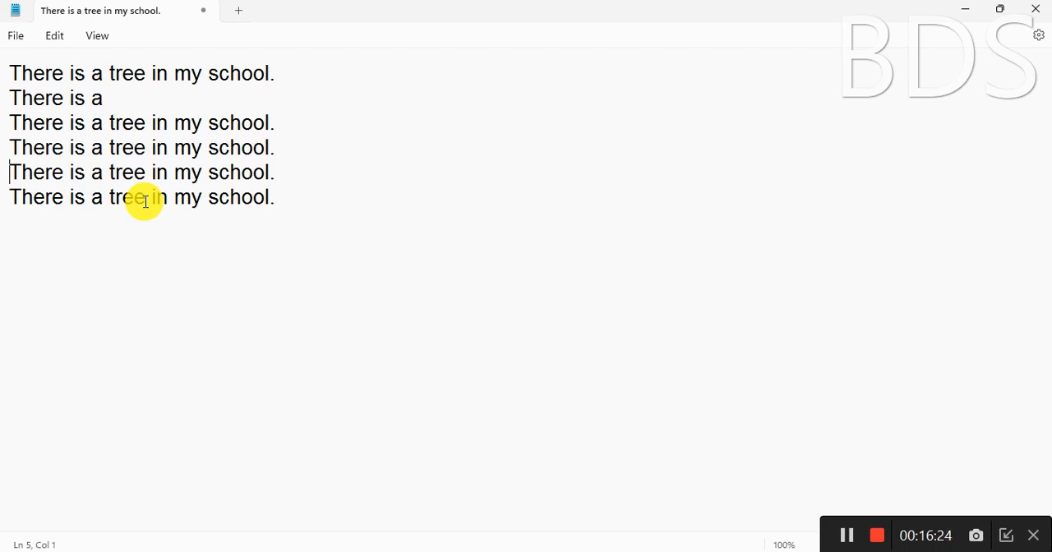
Try going to line number 25, and move the cursor to line 6 instead
{"action": "key", "text": "ctrl+g"}
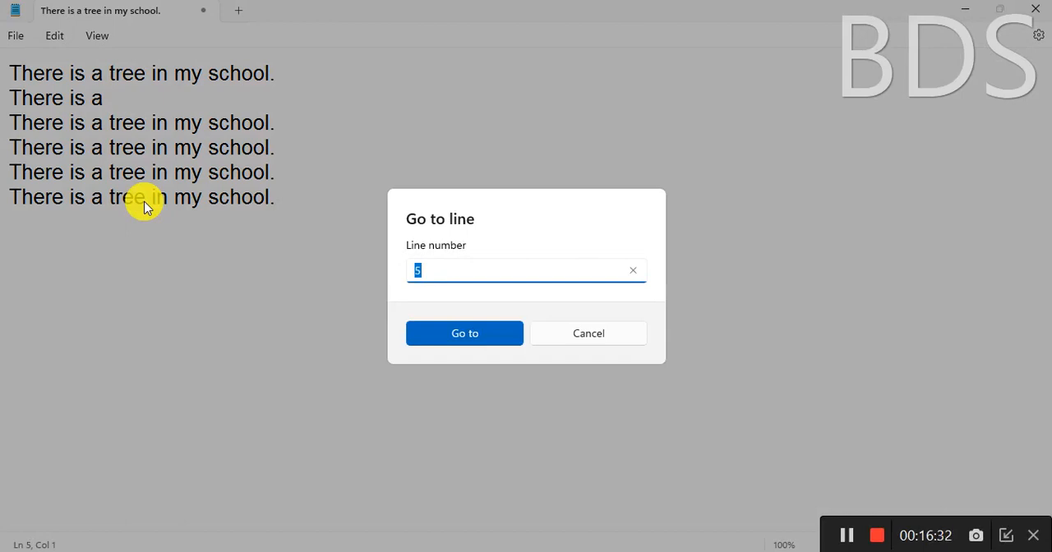
{"action": "type", "text": "25"}
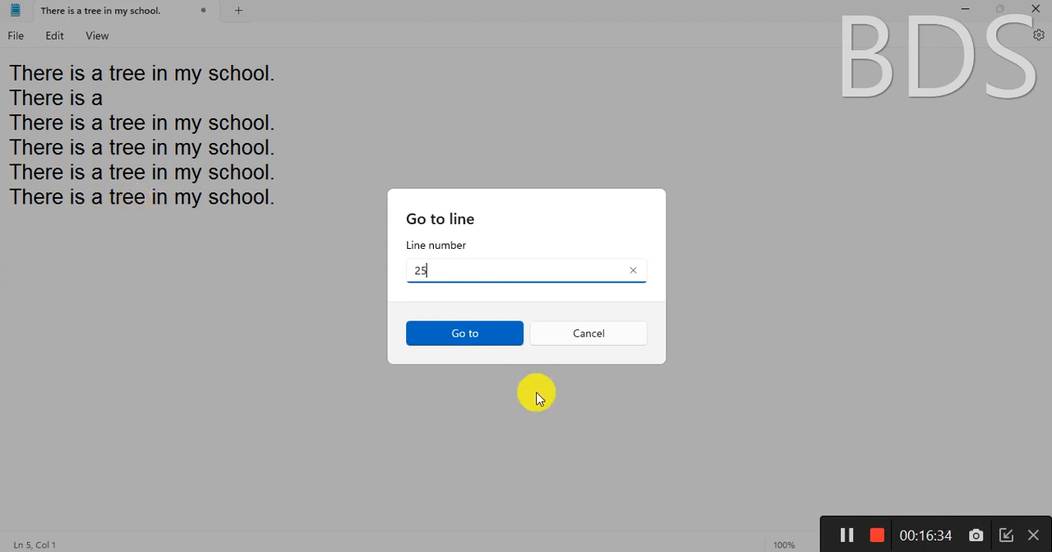
{"action": "left_click", "coordinate": [480, 333]}
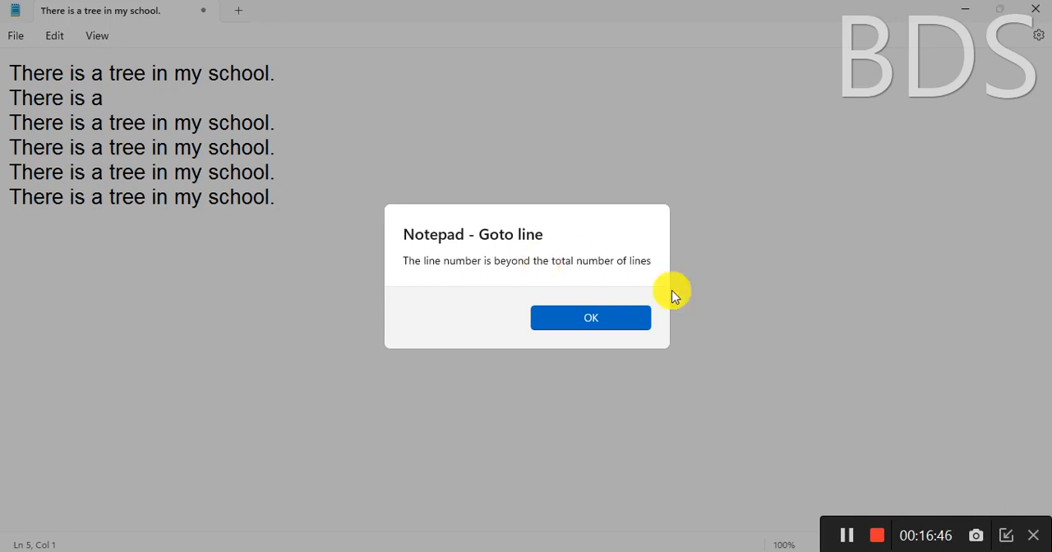
{"action": "left_click", "coordinate": [602, 314]}
{"action": "key", "text": "ctrl+g"}
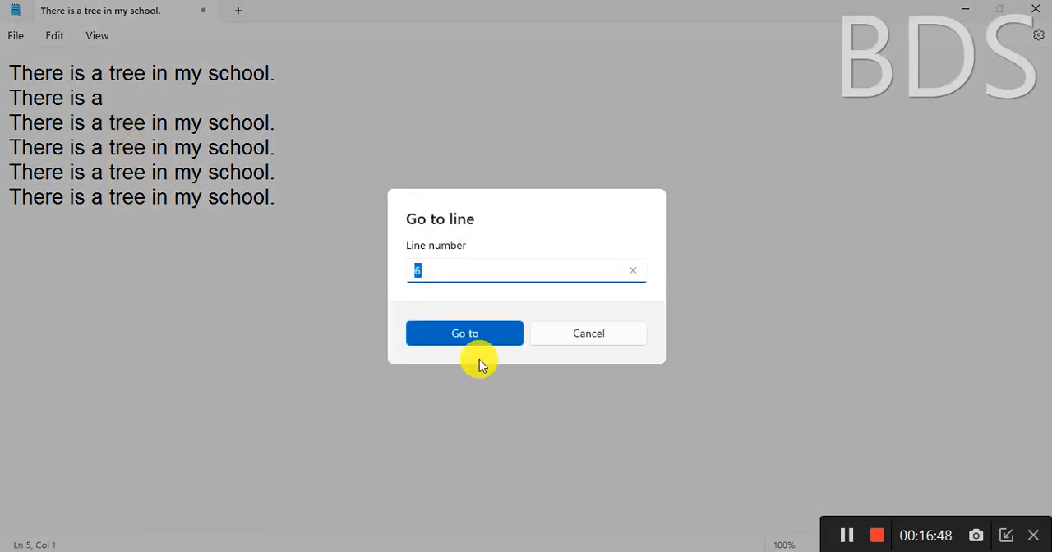
{"action": "key", "text": "Return"}
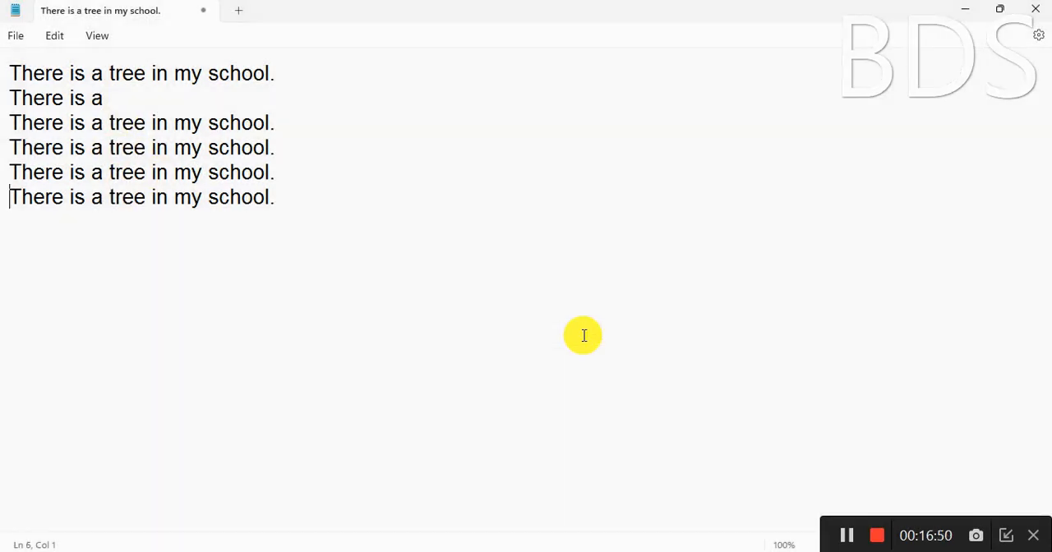
Select all the text in the document twice, clearing the selection each time
{"action": "left_click", "coordinate": [55, 37]}
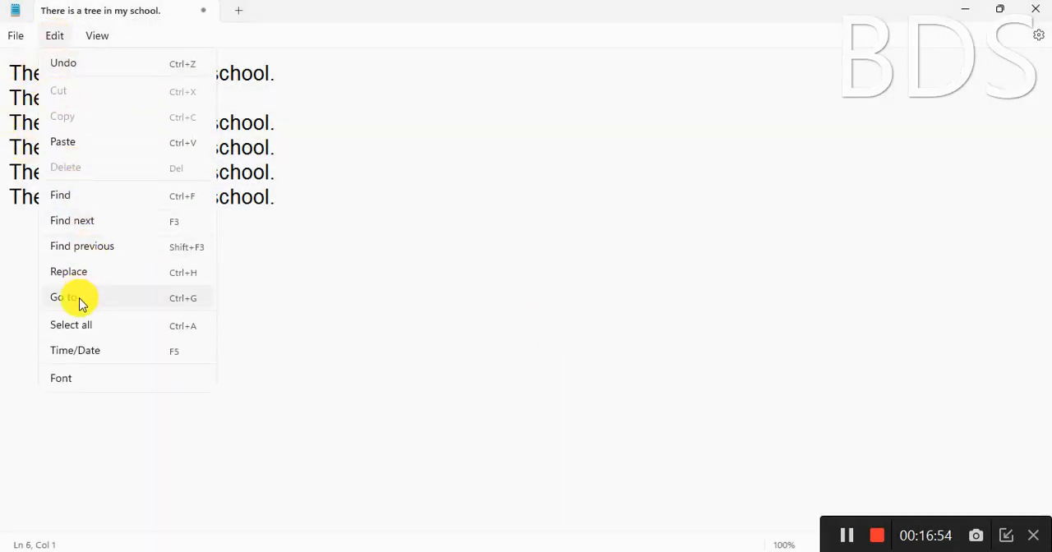
{"action": "left_click", "coordinate": [191, 335]}
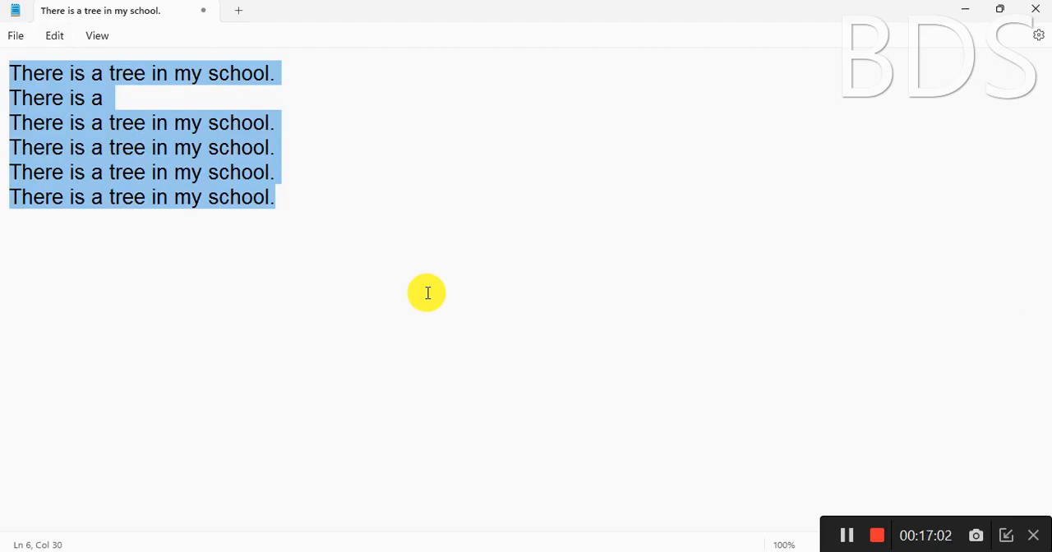
{"action": "left_click", "coordinate": [401, 240]}
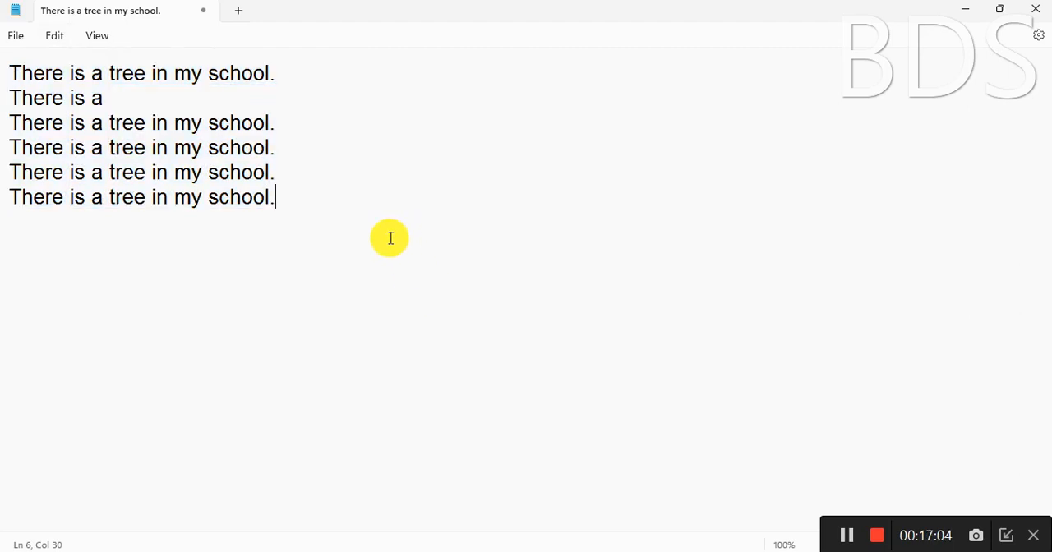
{"action": "key", "text": "ctrl+a"}
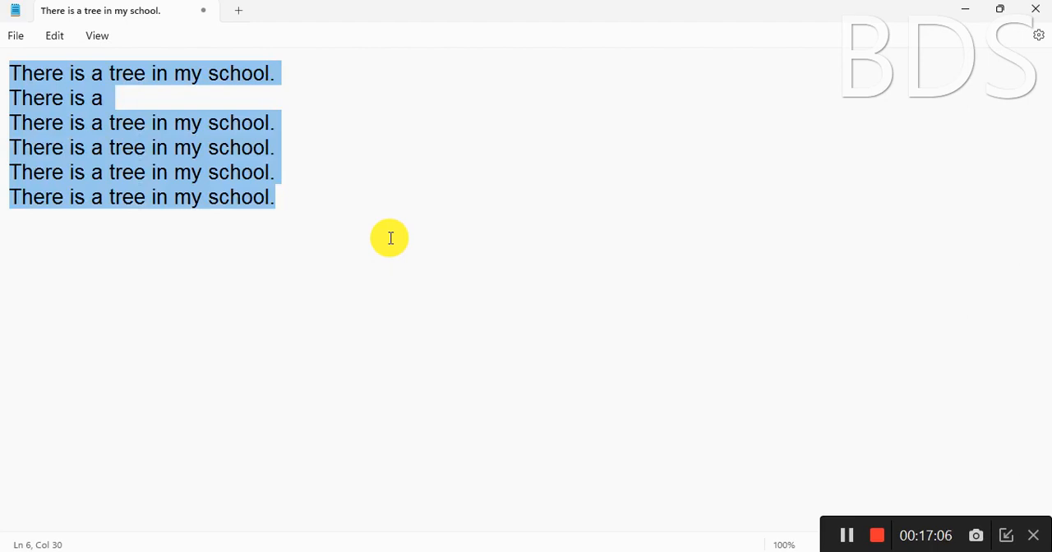
{"action": "left_click", "coordinate": [390, 238]}
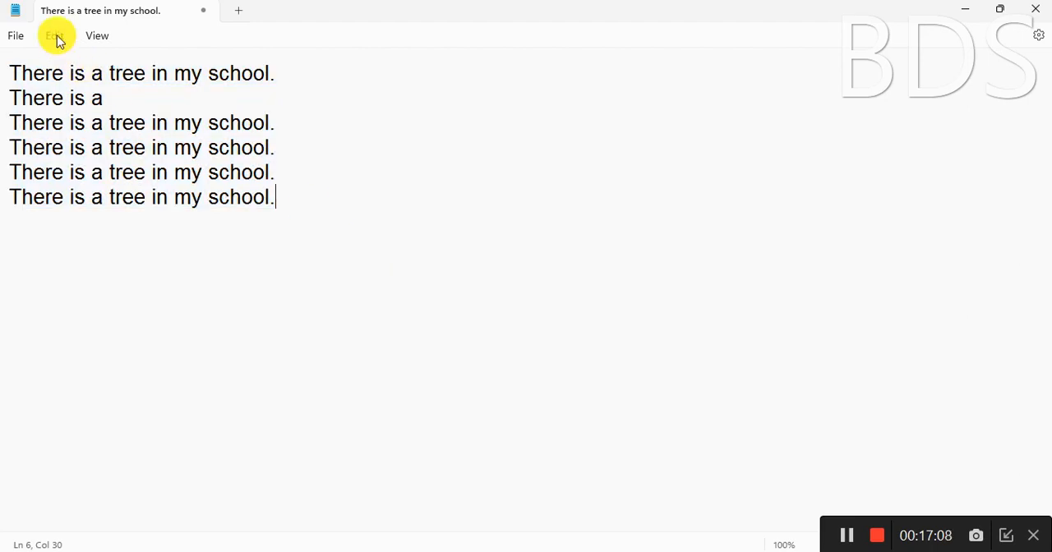
{"action": "left_click", "coordinate": [847, 535]}
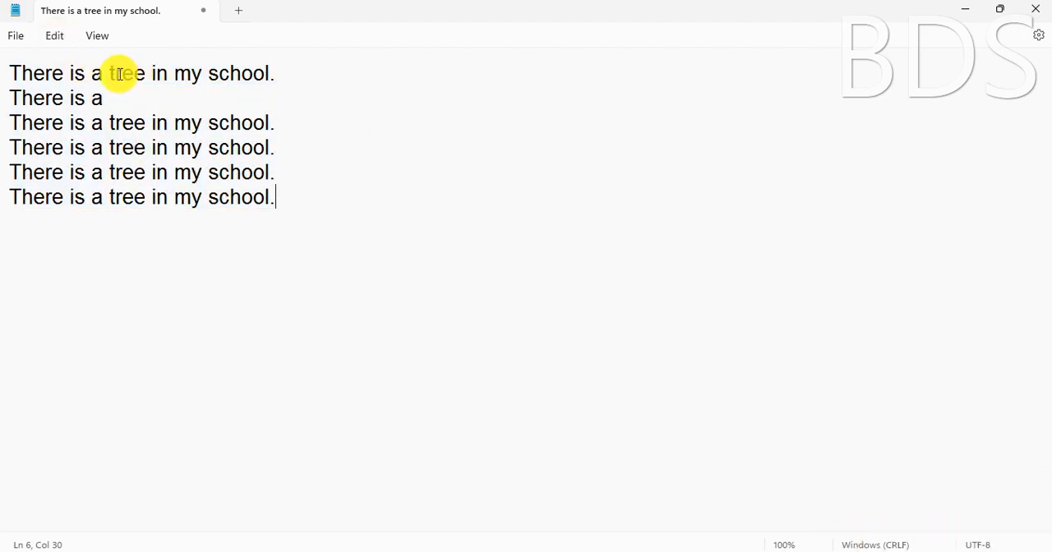
{"action": "left_click", "coordinate": [54, 44]}
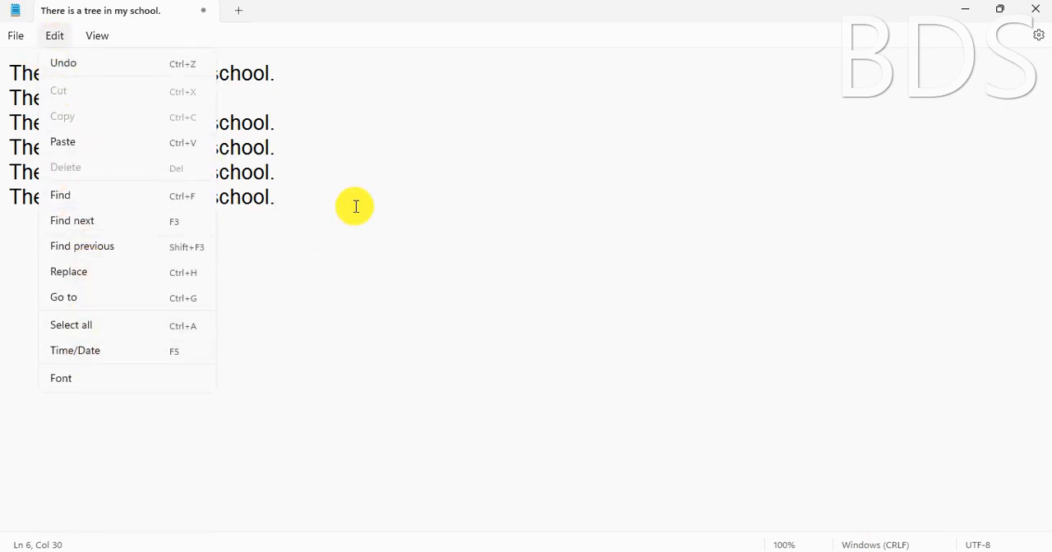
{"action": "left_click", "coordinate": [325, 187]}
Insert the current time and date at the end of the second line and on a new line below the last sentence
{"action": "left_click", "coordinate": [190, 98]}
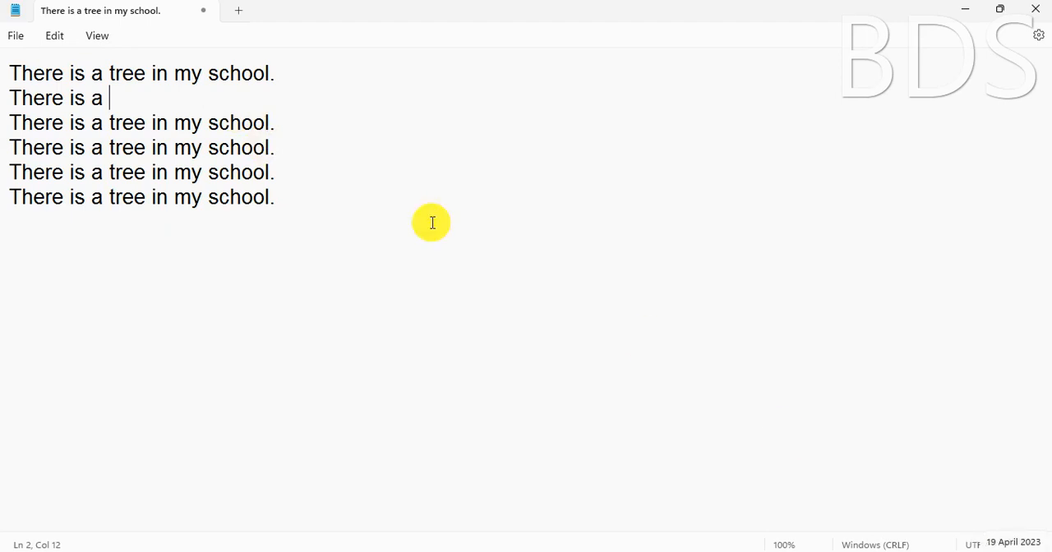
{"action": "left_click", "coordinate": [54, 37]}
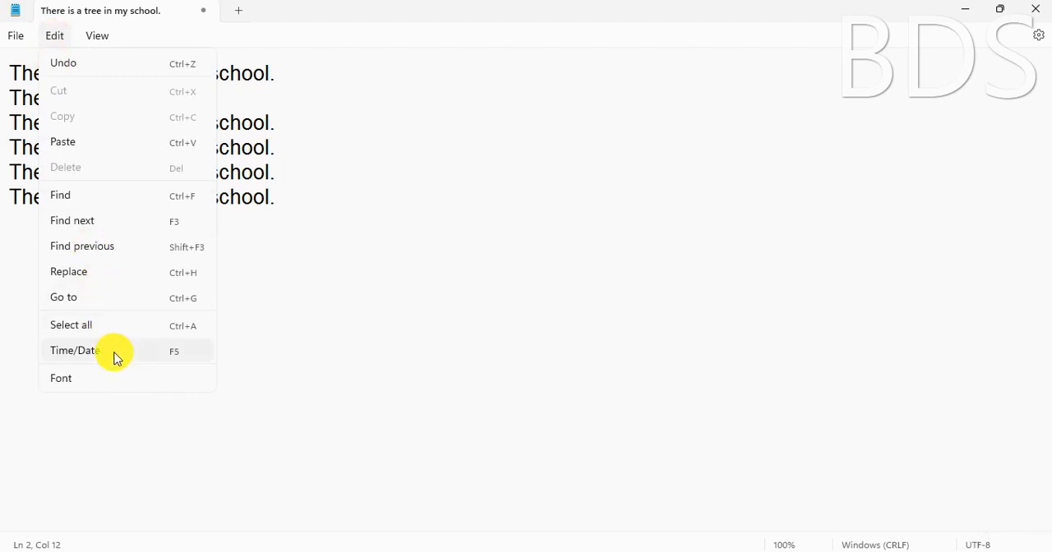
{"action": "left_click", "coordinate": [176, 354]}
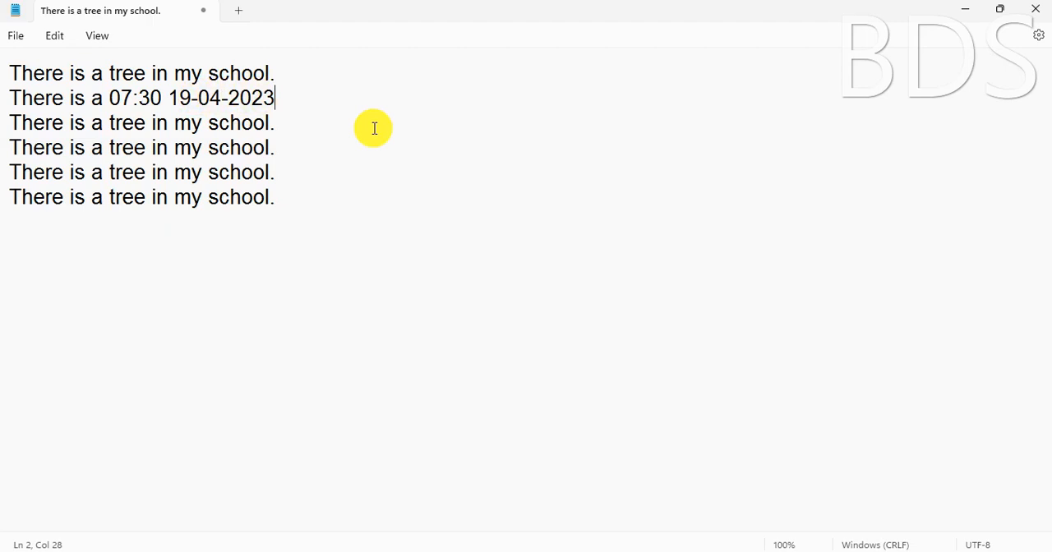
{"action": "left_click", "coordinate": [313, 208]}
{"action": "key", "text": "Return"}
{"action": "key", "text": "F5"}
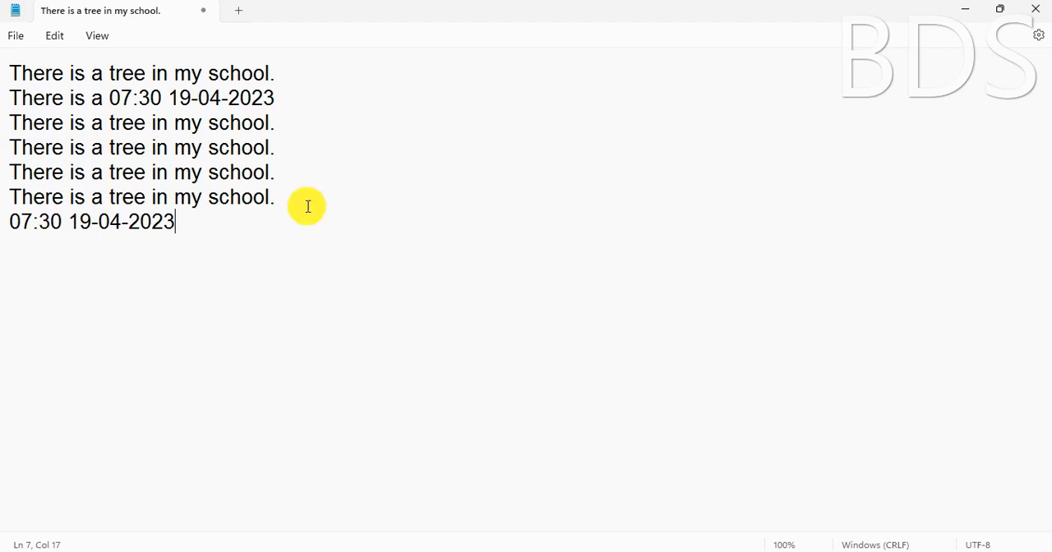
Open the font settings for the document text
{"action": "left_click", "coordinate": [53, 40]}
{"action": "left_click", "coordinate": [54, 388]}
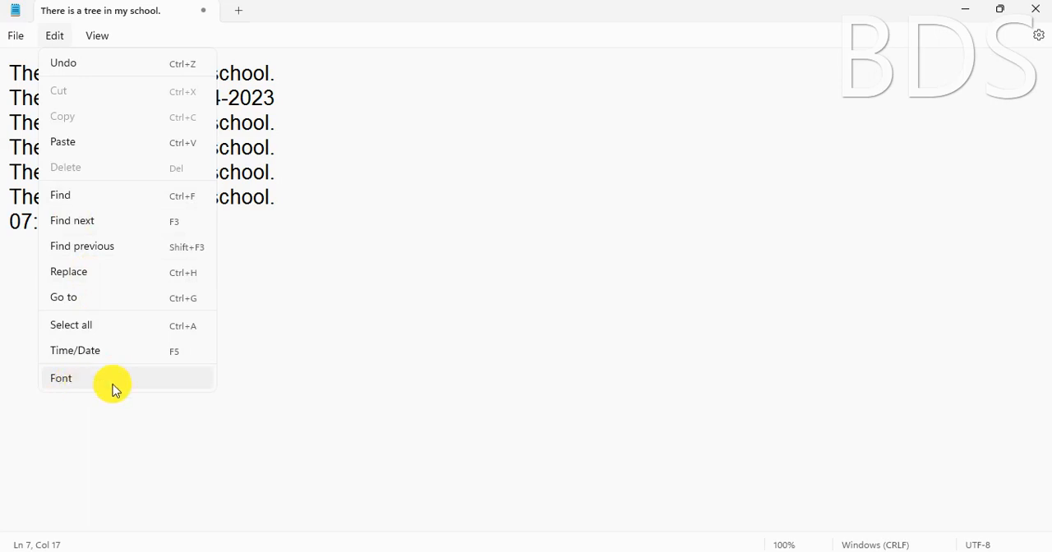
{"action": "left_click", "coordinate": [86, 383]}
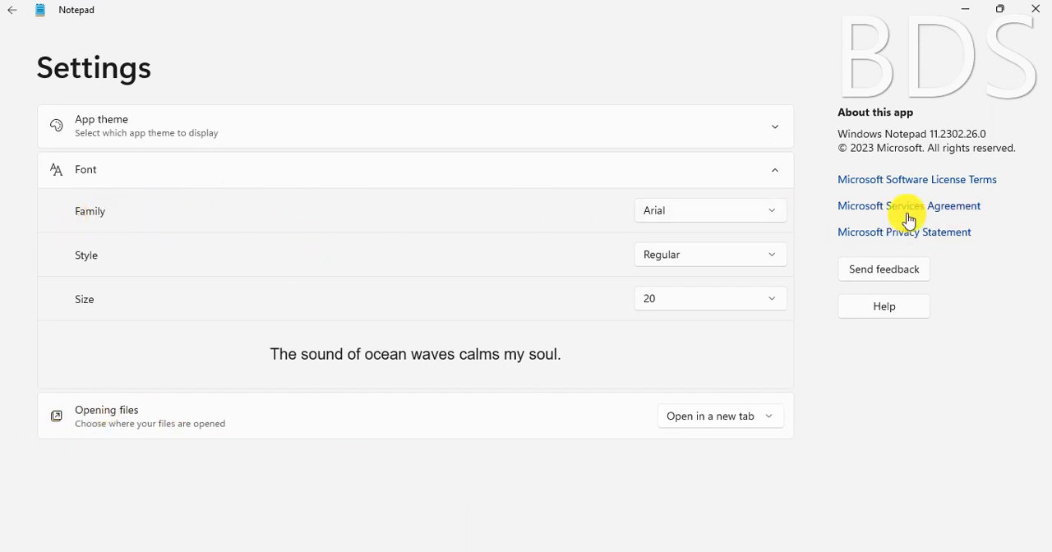
Try Cascadia Code and Calisto MT as the font family
{"action": "left_click", "coordinate": [771, 212]}
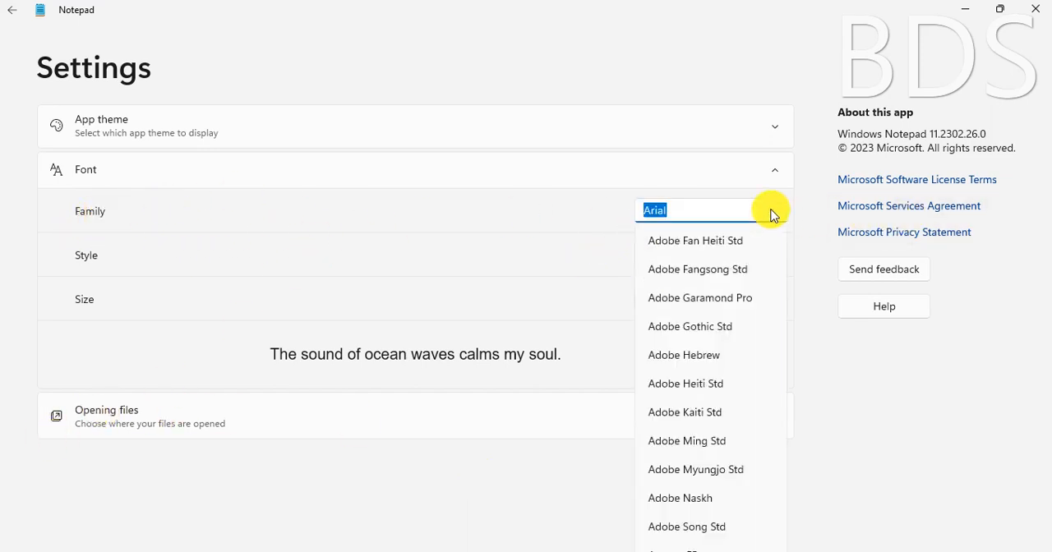
{"action": "scroll", "coordinate": [697, 490], "scroll_direction": "down", "scroll_amount": 15}
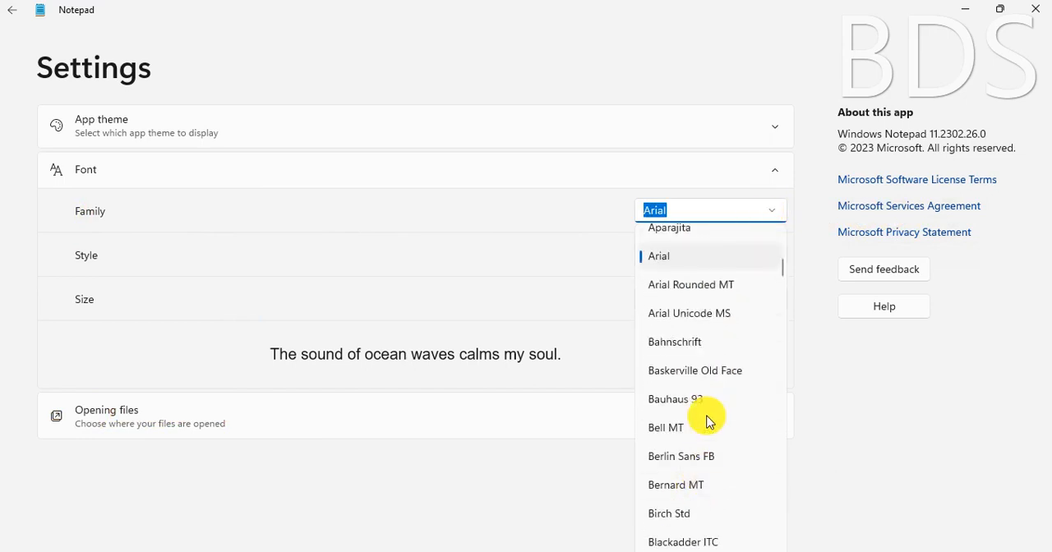
{"action": "left_click", "coordinate": [695, 448]}
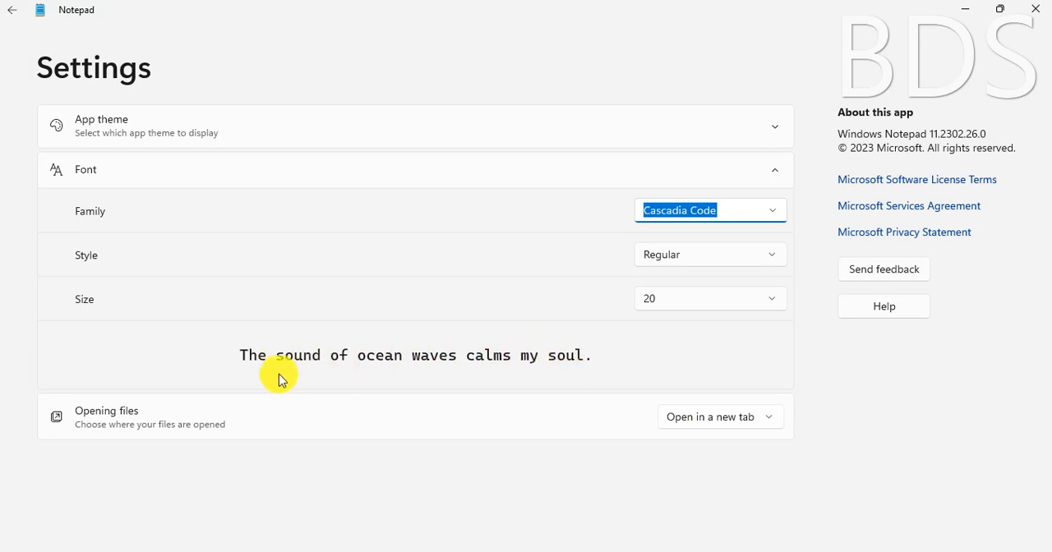
{"action": "left_click", "coordinate": [775, 215]}
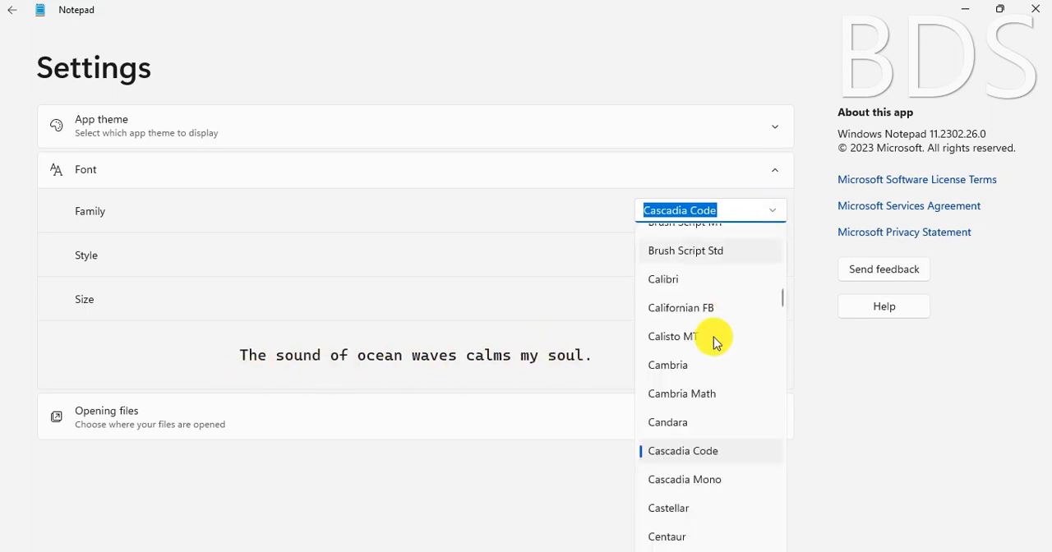
{"action": "left_click", "coordinate": [692, 340]}
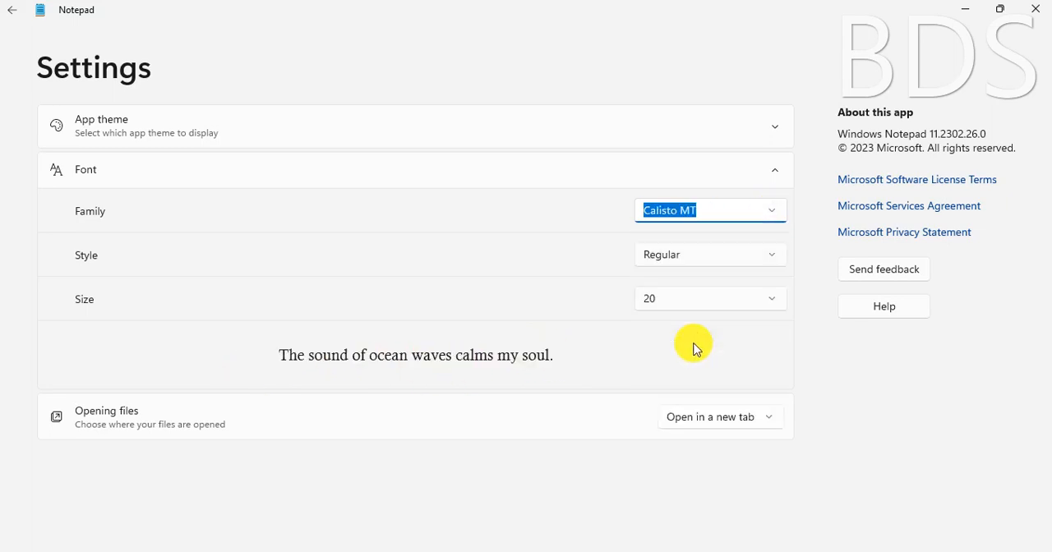
Set the font family to Jokerman and return to the document
{"action": "left_click", "coordinate": [773, 216]}
{"action": "scroll", "coordinate": [674, 411], "scroll_direction": "down", "scroll_amount": 5}
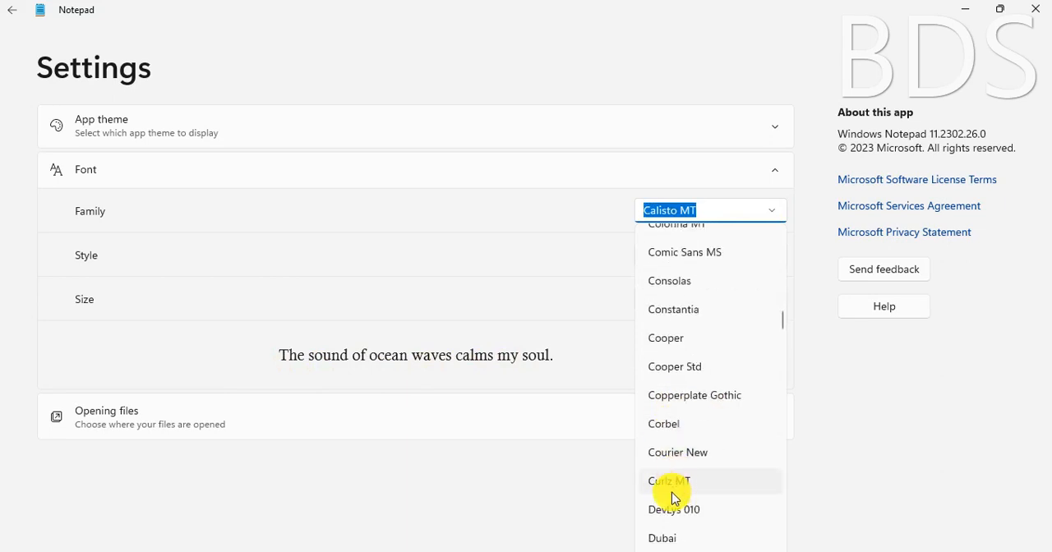
{"action": "scroll", "coordinate": [673, 493], "scroll_direction": "down", "scroll_amount": 10}
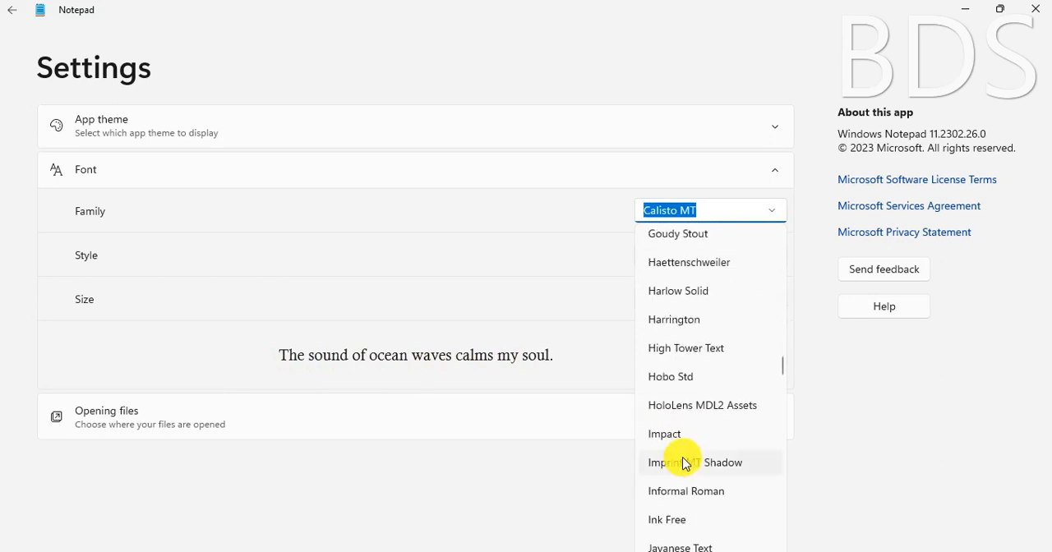
{"action": "scroll", "coordinate": [684, 464], "scroll_direction": "down", "scroll_amount": 3}
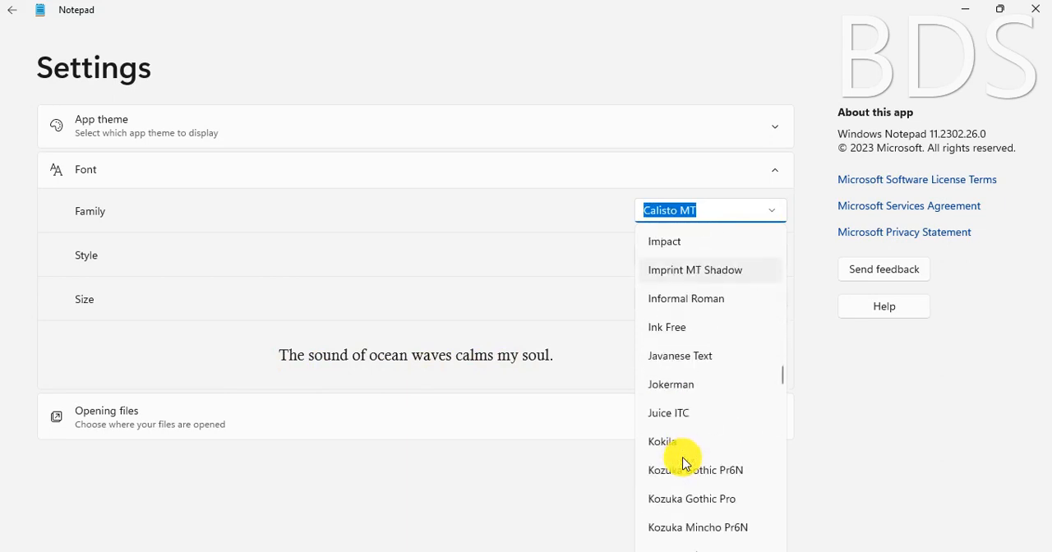
{"action": "left_click", "coordinate": [665, 391]}
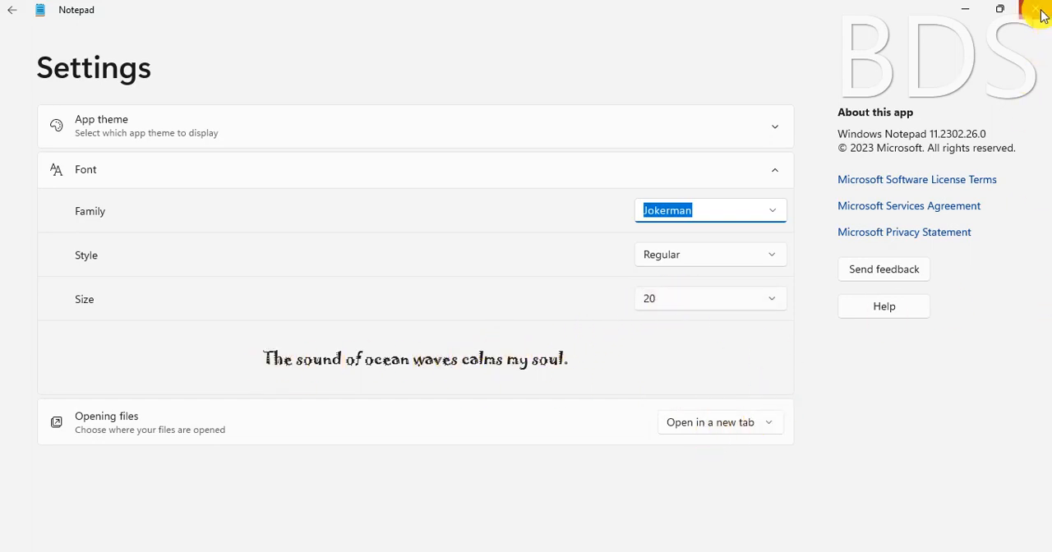
{"action": "left_click", "coordinate": [12, 16]}
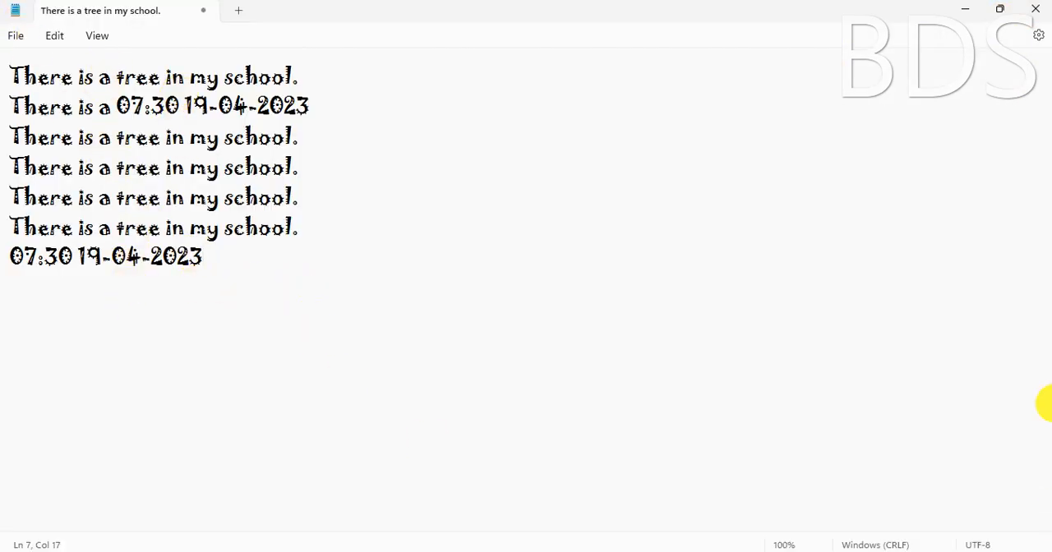
Select the first sentence, set the document's font family to Lucida Fax, and return to the text
{"action": "left_click_drag", "start_coordinate": [306, 82], "coordinate": [10, 79]}
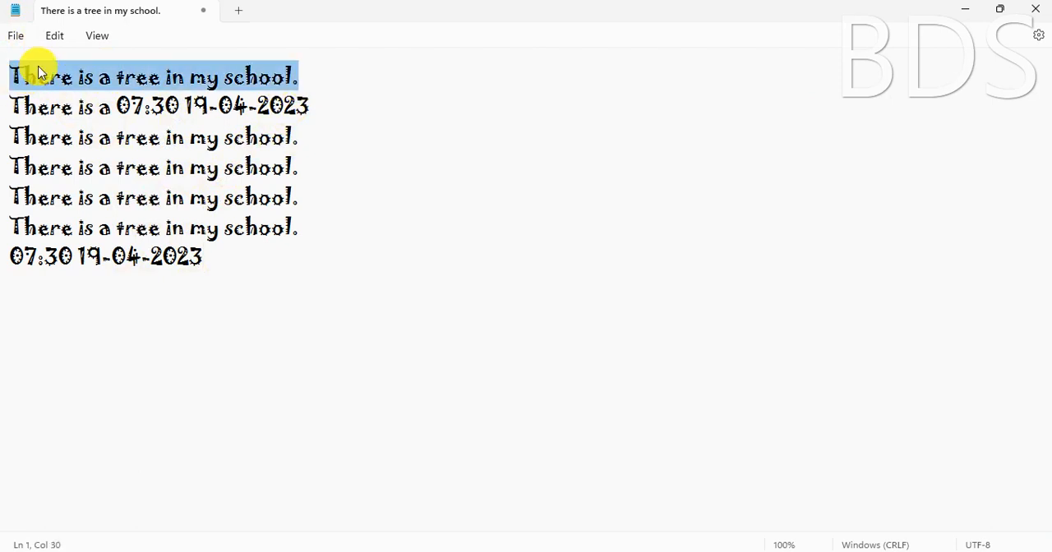
{"action": "left_click", "coordinate": [58, 37]}
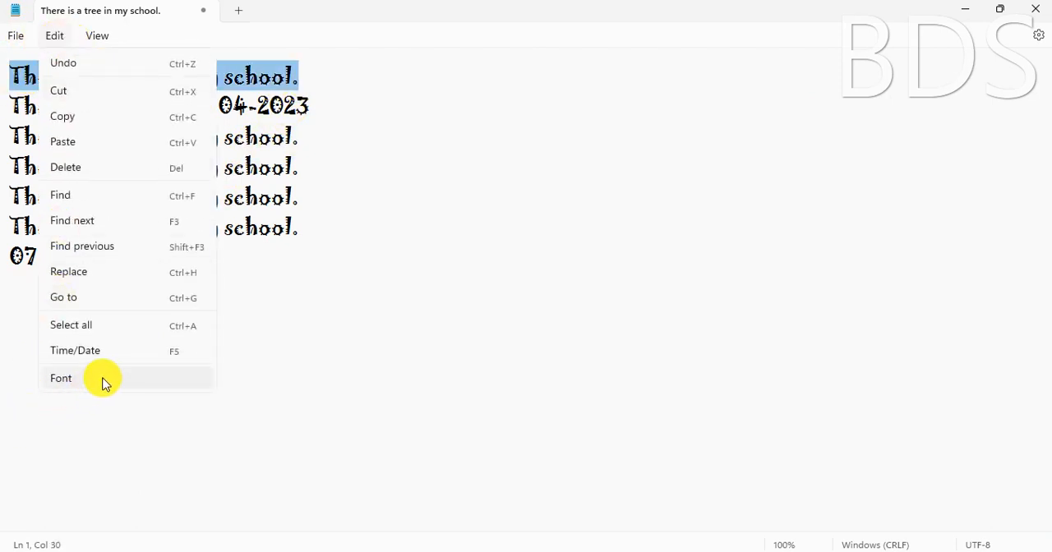
{"action": "left_click", "coordinate": [103, 378]}
{"action": "left_click", "coordinate": [681, 211]}
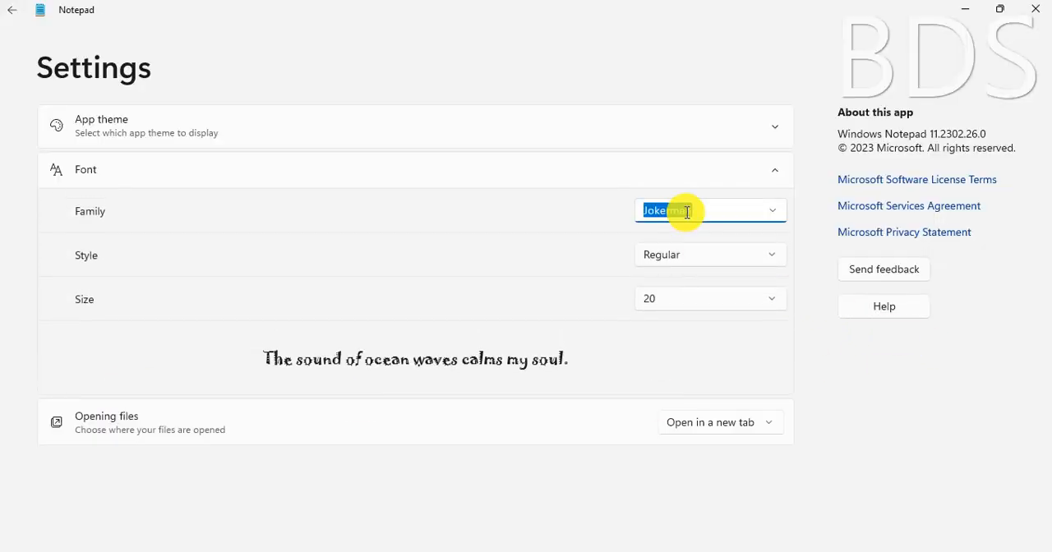
{"action": "left_click", "coordinate": [775, 212]}
{"action": "scroll", "coordinate": [672, 441], "scroll_direction": "down", "scroll_amount": 3}
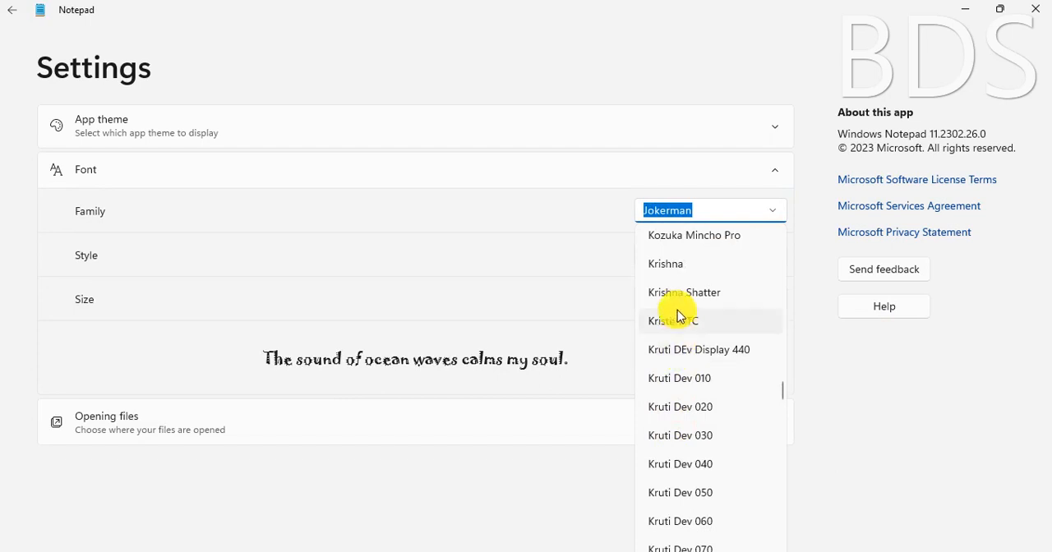
{"action": "scroll", "coordinate": [670, 325], "scroll_direction": "down", "scroll_amount": 2}
{"action": "scroll", "coordinate": [670, 325], "scroll_direction": "down", "scroll_amount": 3}
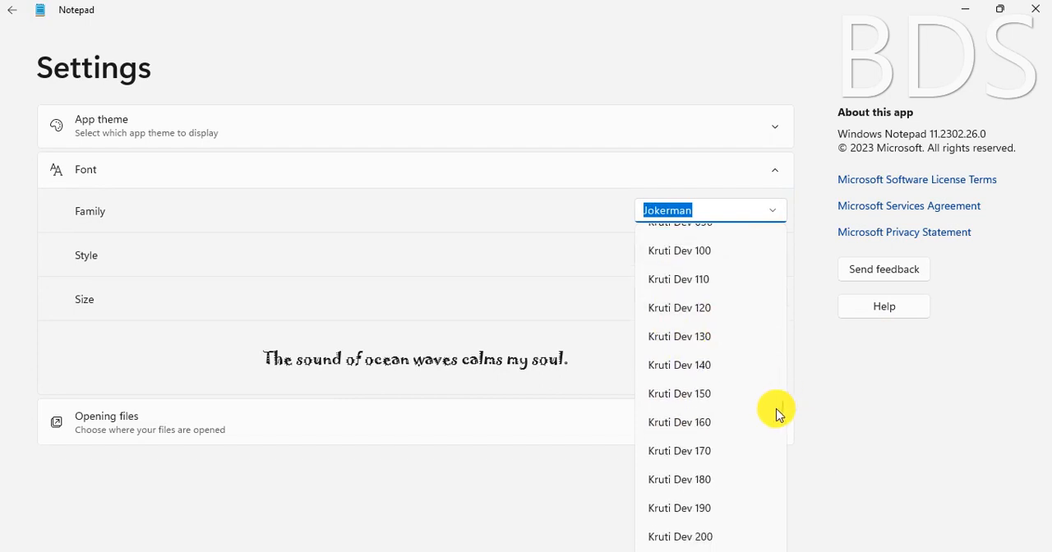
{"action": "left_click_drag", "start_coordinate": [785, 416], "coordinate": [765, 493]}
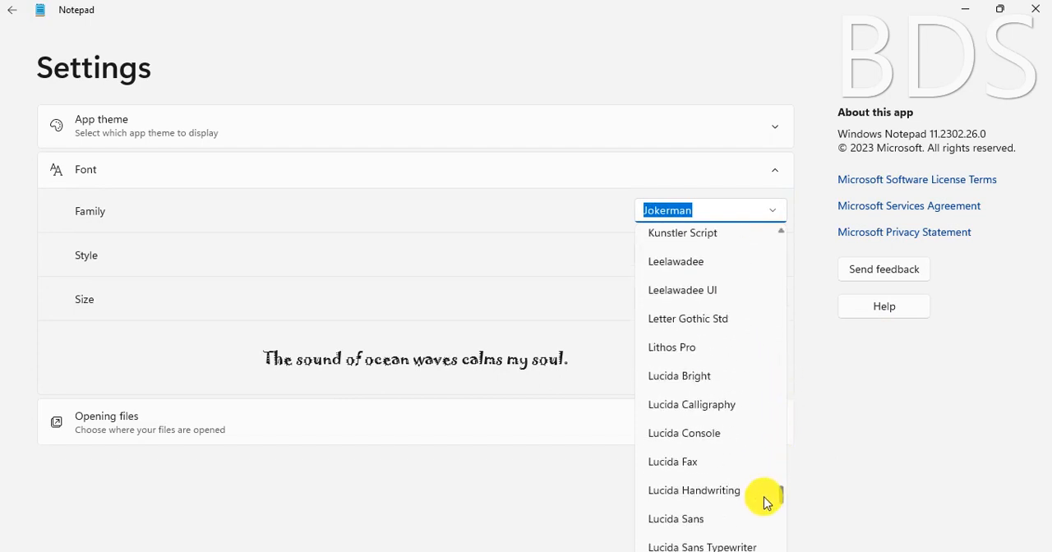
{"action": "left_click", "coordinate": [700, 461]}
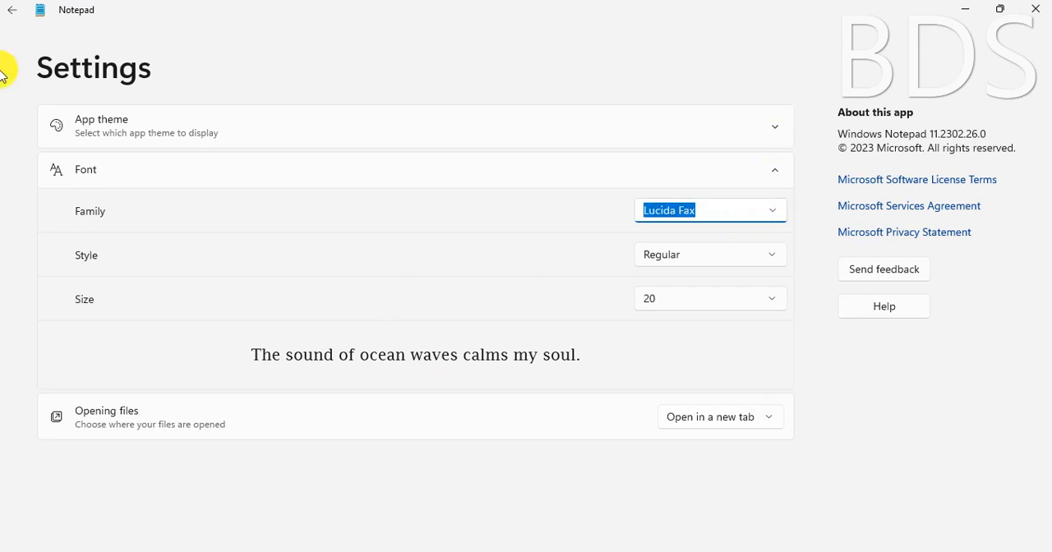
{"action": "left_click", "coordinate": [13, 19]}
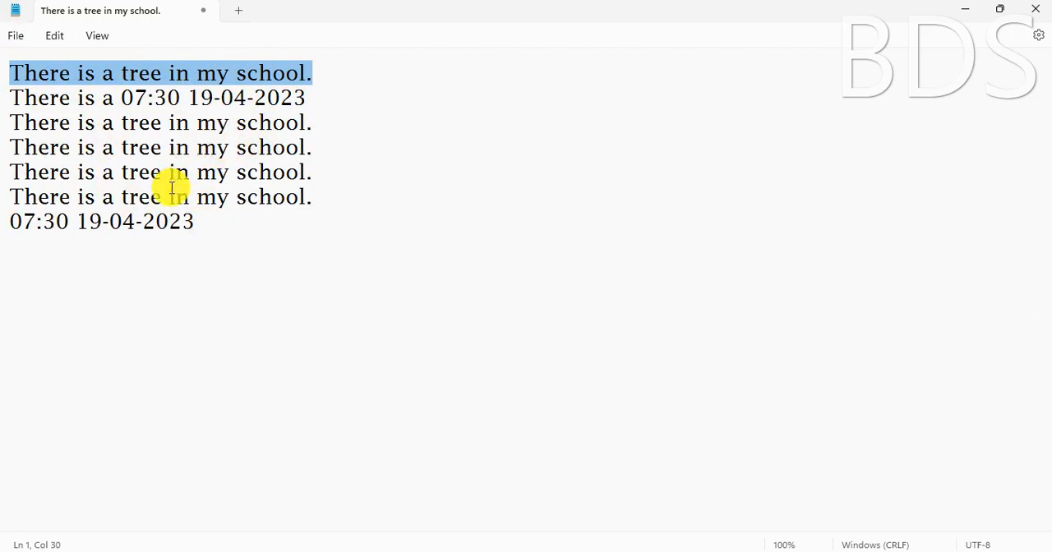
Set the document's font style to Italic and return to the text
{"action": "left_click", "coordinate": [49, 37]}
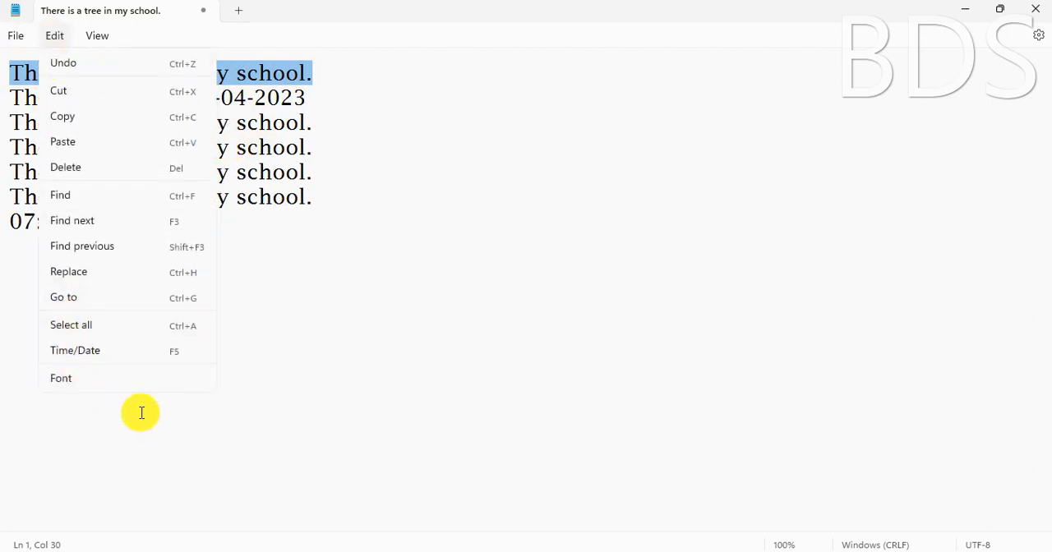
{"action": "left_click", "coordinate": [98, 385]}
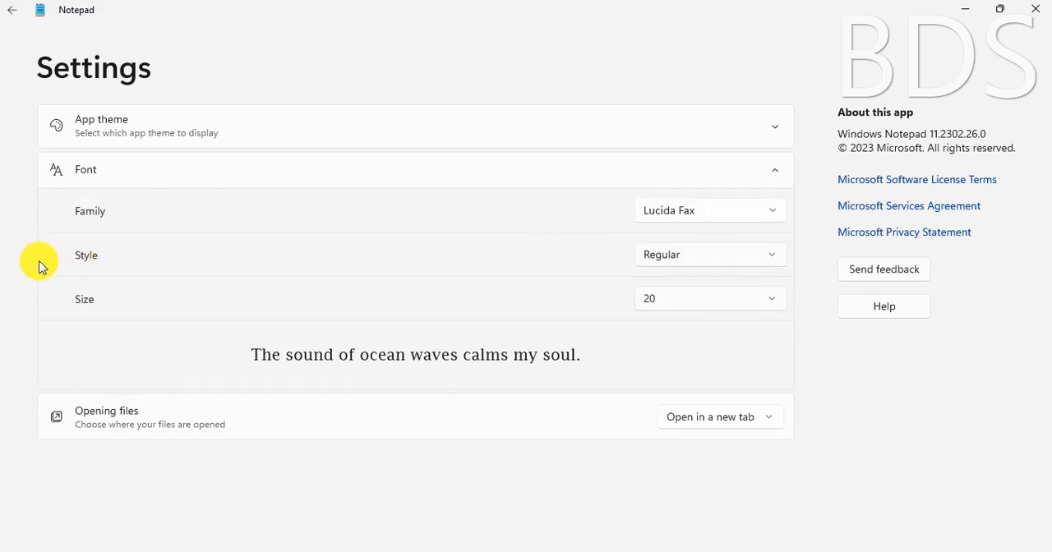
{"action": "left_click", "coordinate": [728, 255]}
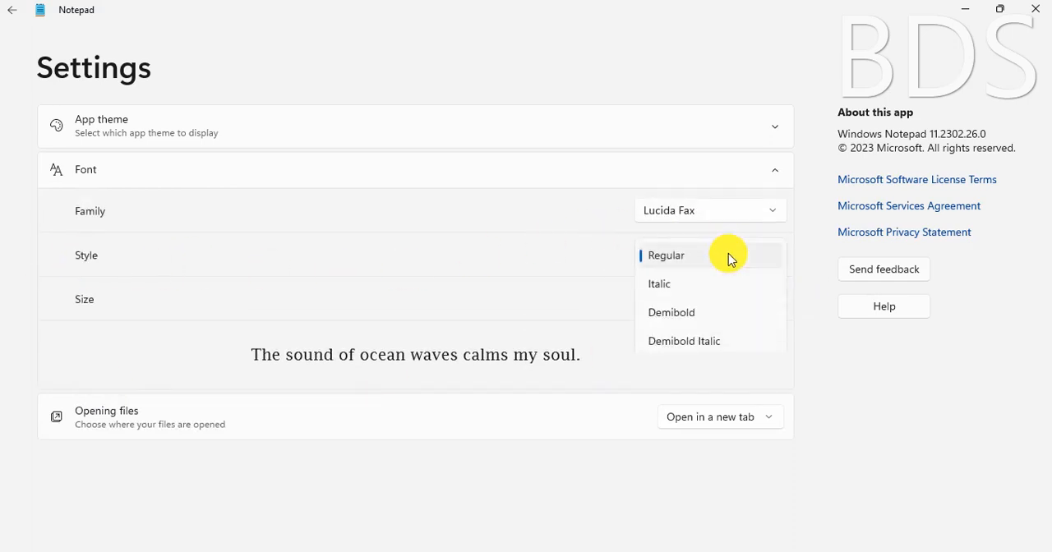
{"action": "left_click", "coordinate": [671, 288]}
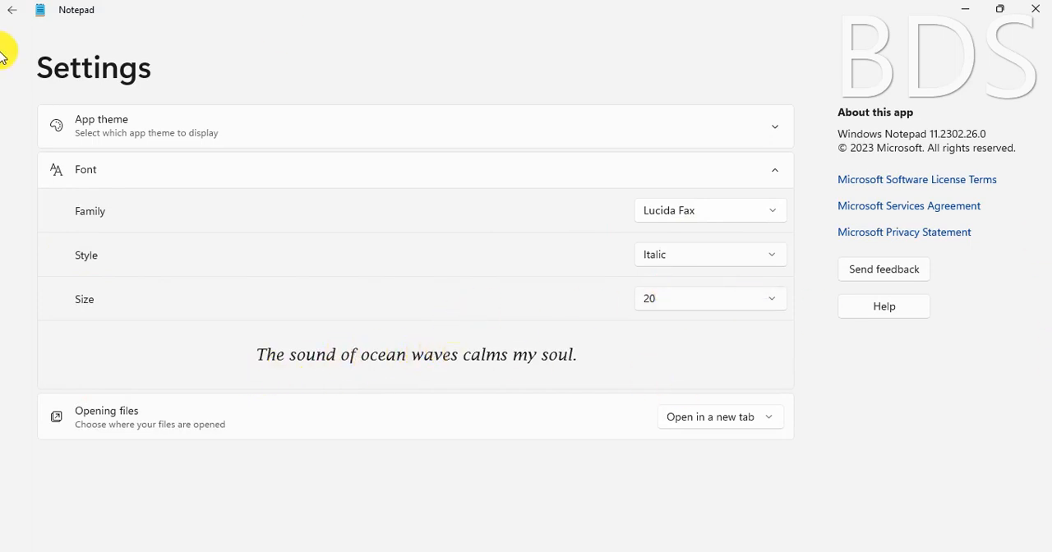
{"action": "left_click", "coordinate": [12, 13]}
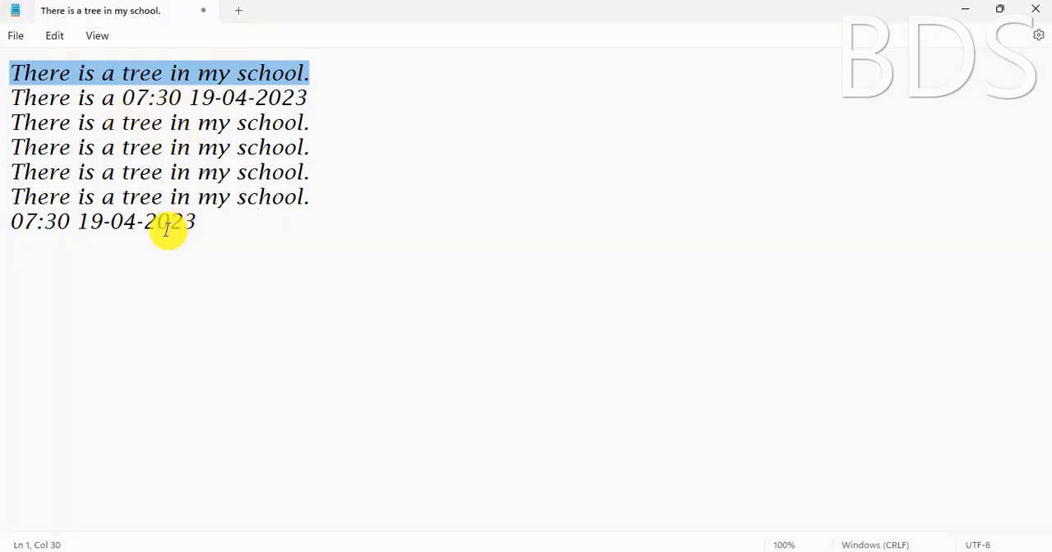
Reopen the font settings and set the font family to Arial
{"action": "left_click", "coordinate": [52, 37]}
{"action": "left_click", "coordinate": [65, 383]}
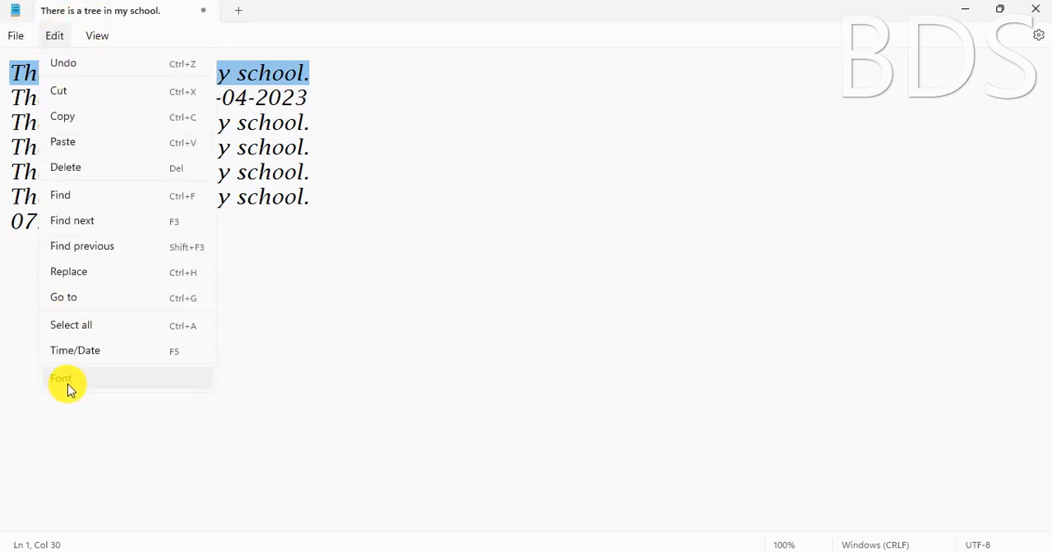
{"action": "left_click", "coordinate": [705, 268]}
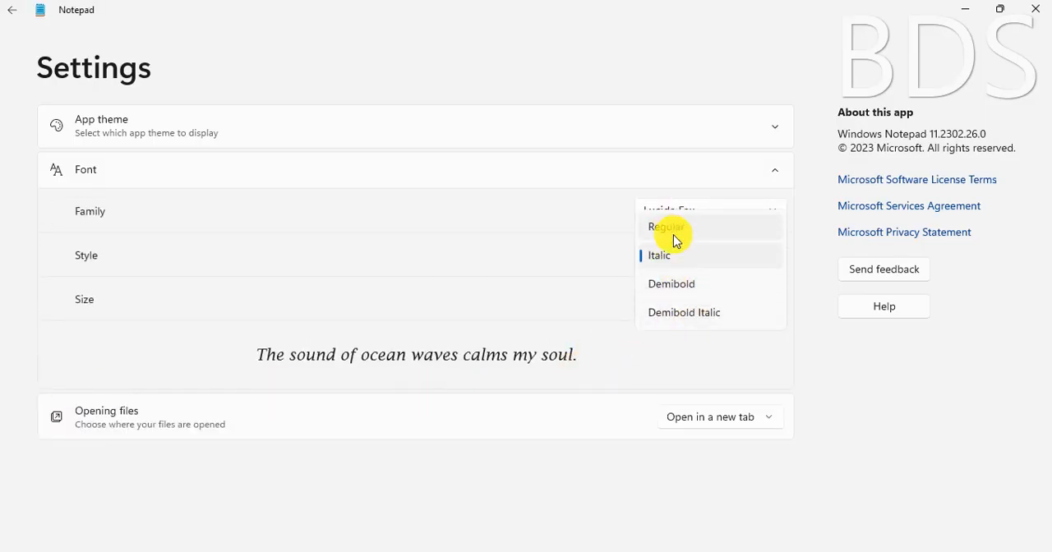
{"action": "left_click", "coordinate": [514, 233]}
{"action": "left_click", "coordinate": [732, 207]}
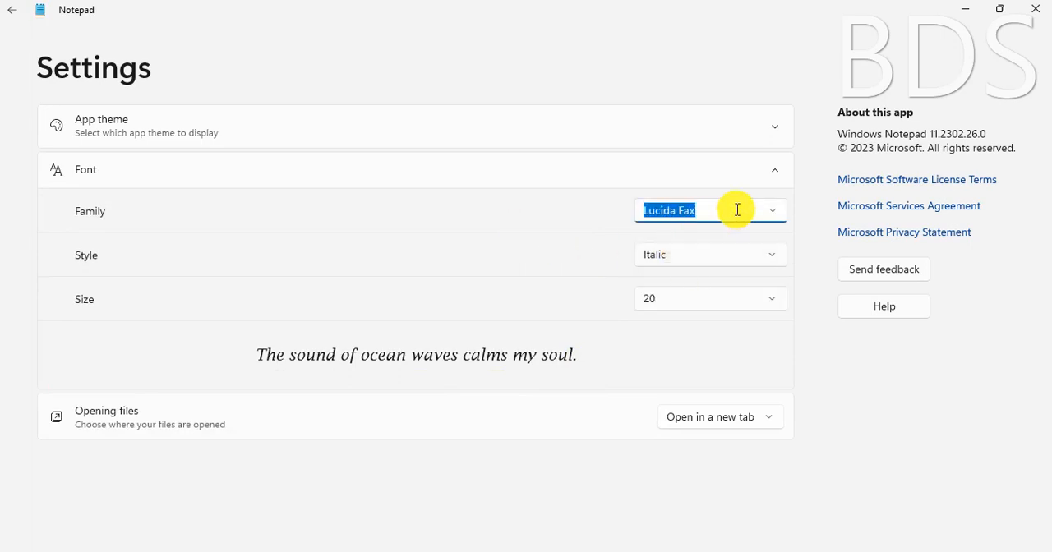
{"action": "left_click", "coordinate": [773, 215]}
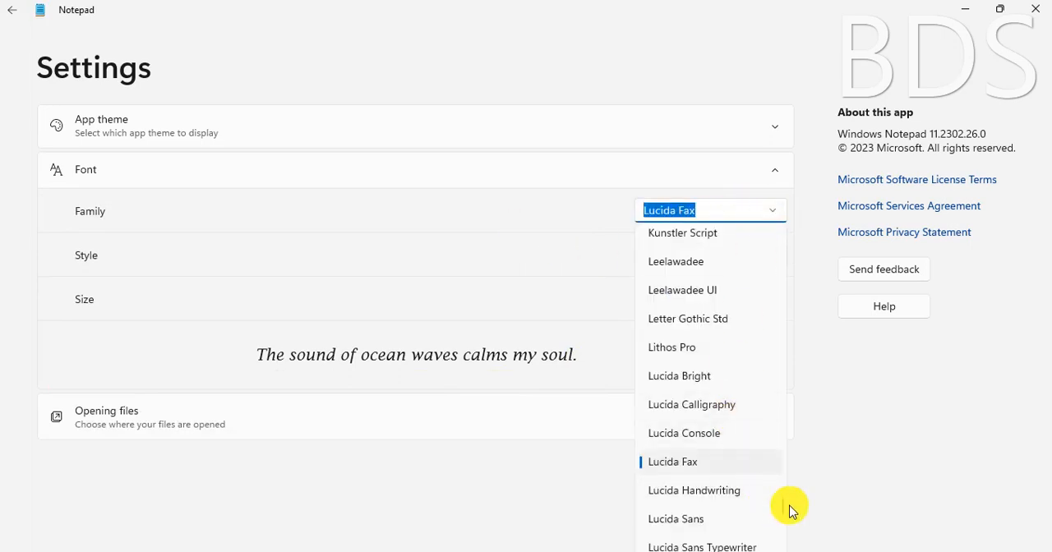
{"action": "left_click_drag", "start_coordinate": [783, 506], "coordinate": [786, 223]}
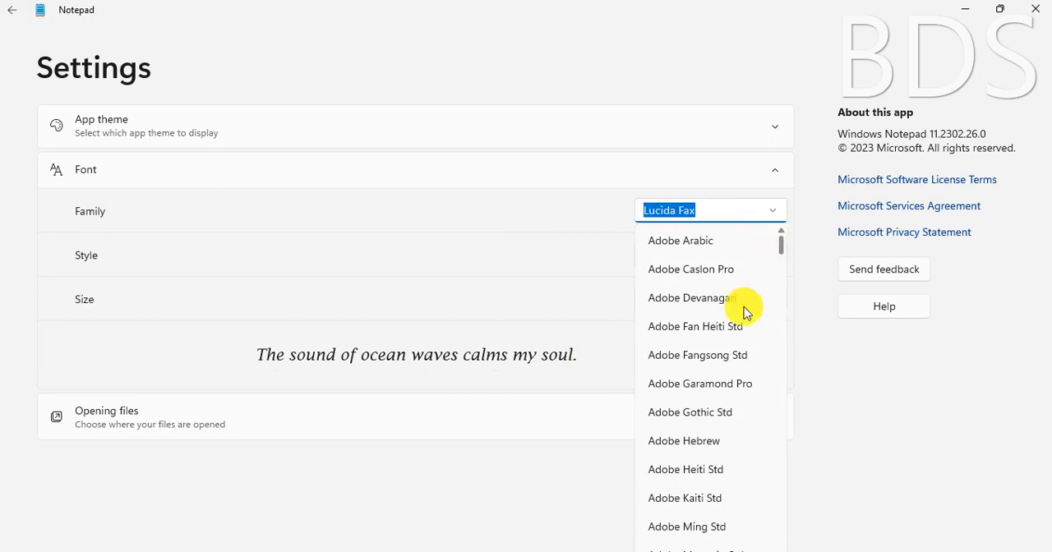
{"action": "scroll", "coordinate": [706, 370], "scroll_direction": "down", "scroll_amount": 15}
{"action": "scroll", "coordinate": [698, 370], "scroll_direction": "up", "scroll_amount": 15}
{"action": "scroll", "coordinate": [720, 276], "scroll_direction": "up", "scroll_amount": 4}
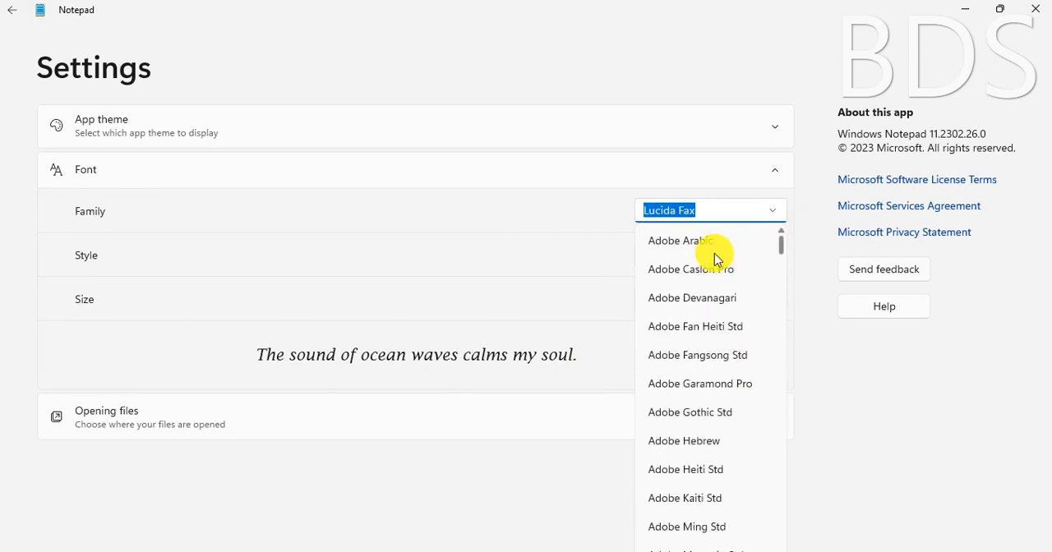
{"action": "scroll", "coordinate": [714, 259], "scroll_direction": "down", "scroll_amount": 1}
{"action": "scroll", "coordinate": [713, 256], "scroll_direction": "down", "scroll_amount": 1}
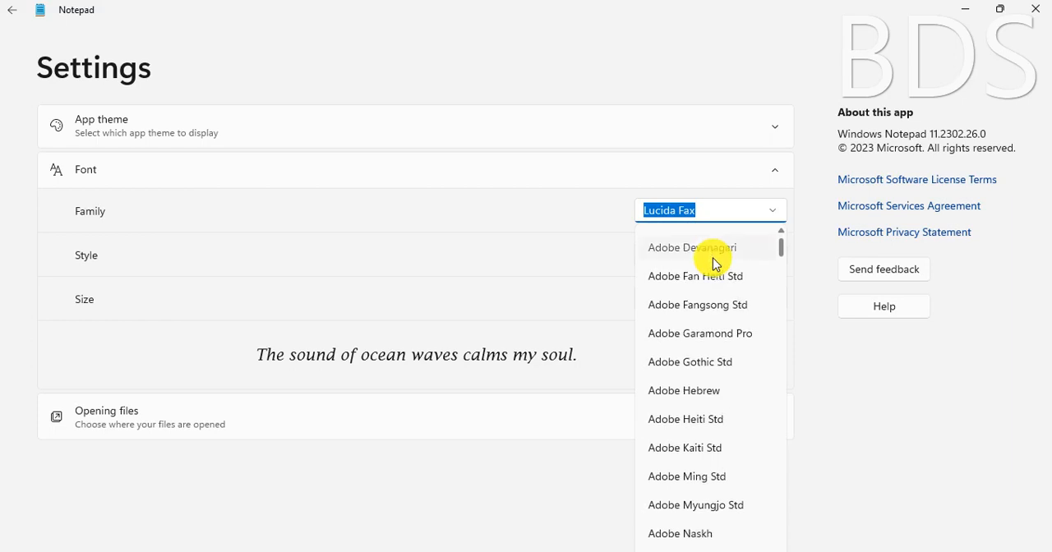
{"action": "scroll", "coordinate": [714, 264], "scroll_direction": "down", "scroll_amount": 1}
{"action": "type", "text": "Arial"}
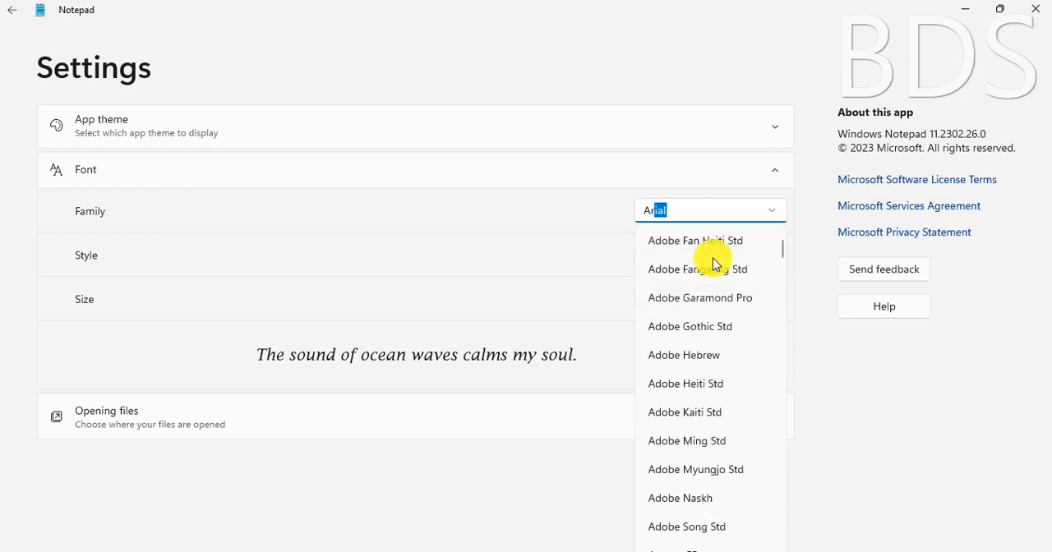
{"action": "key", "text": "Return"}
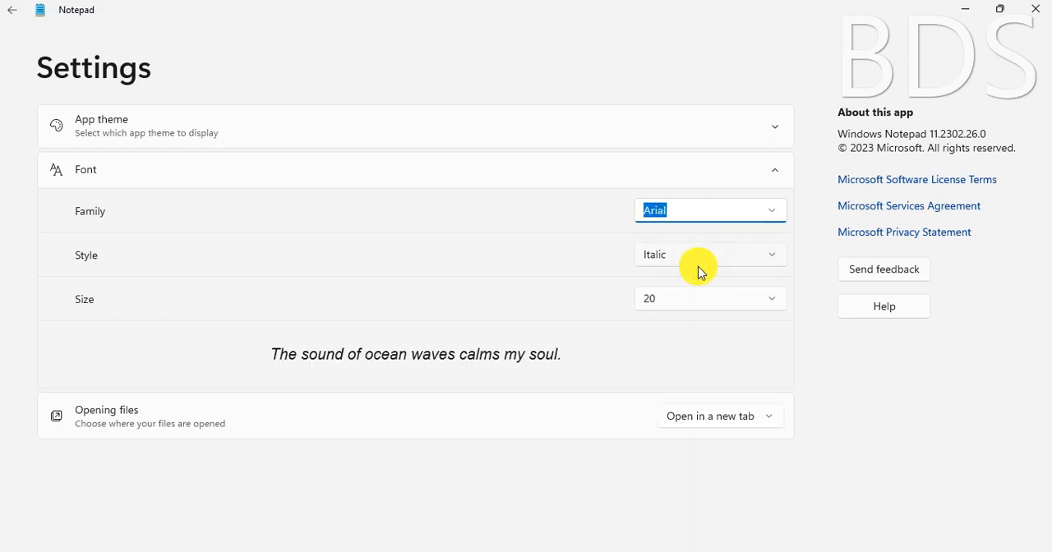
Set the font style to Bold and return to the document
{"action": "left_click", "coordinate": [698, 261]}
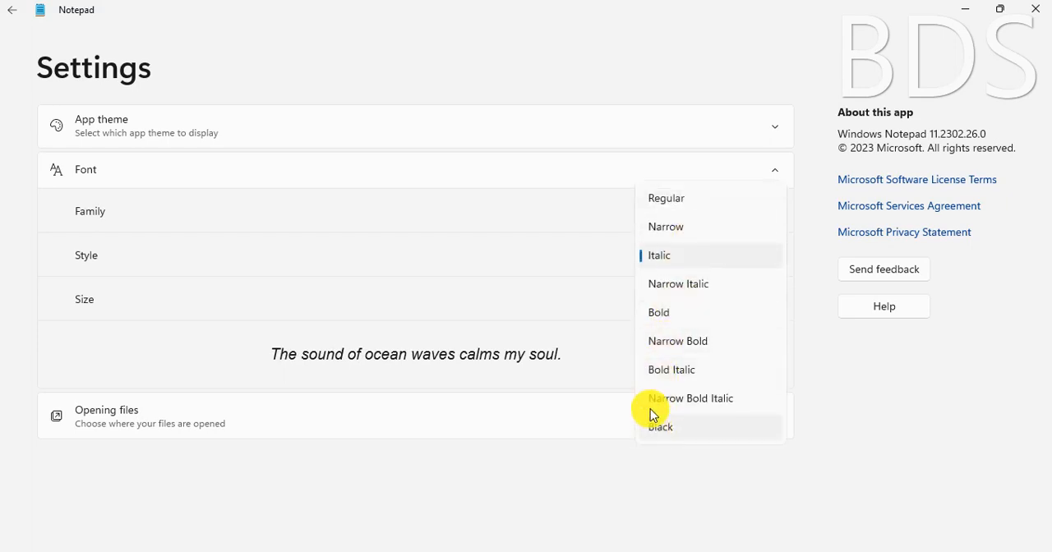
{"action": "left_click", "coordinate": [680, 322]}
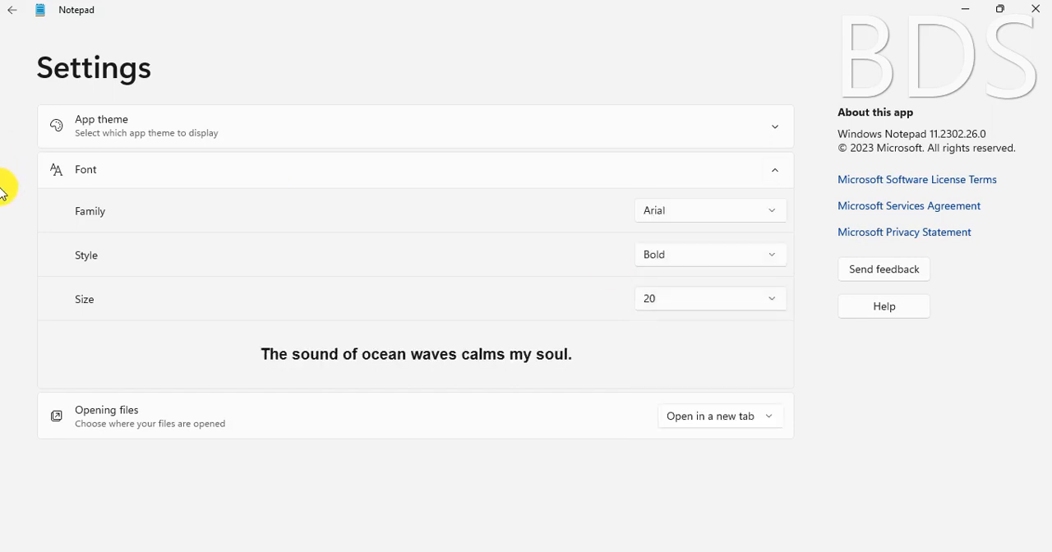
{"action": "left_click", "coordinate": [12, 16]}
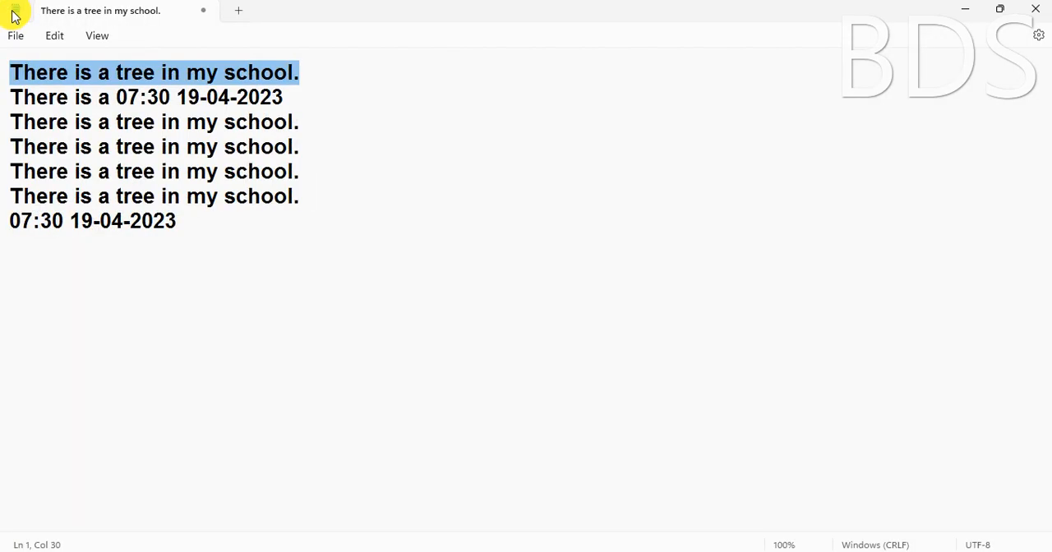
Set the document's font size to 50 and return to the text
{"action": "left_click", "coordinate": [57, 39]}
{"action": "left_click", "coordinate": [90, 377]}
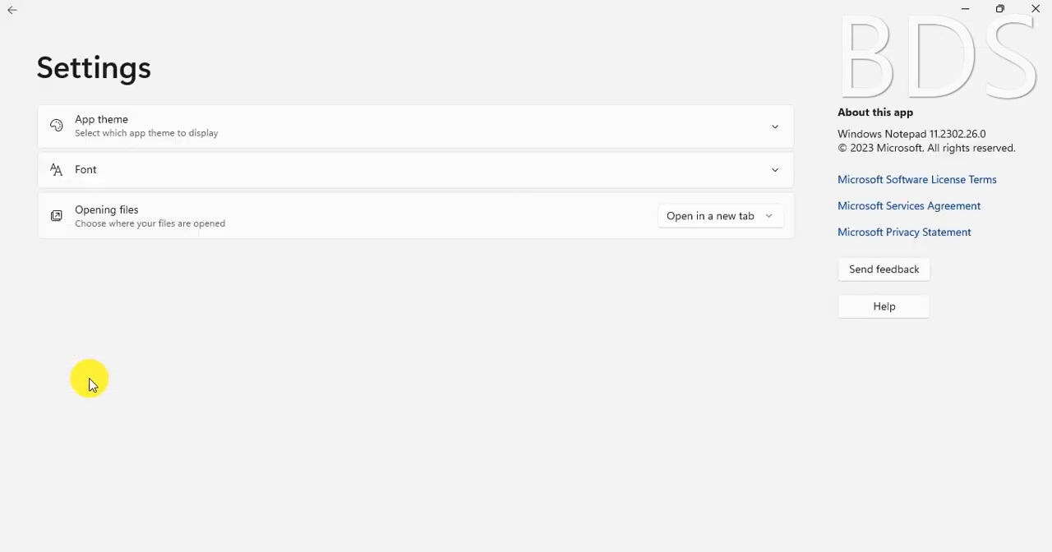
{"action": "left_click", "coordinate": [756, 301]}
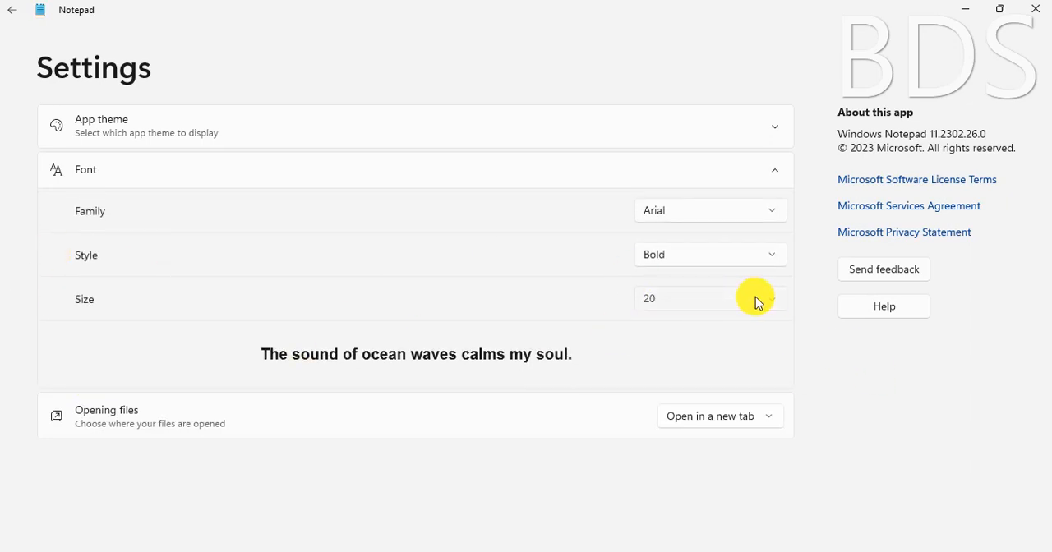
{"action": "left_click", "coordinate": [773, 302]}
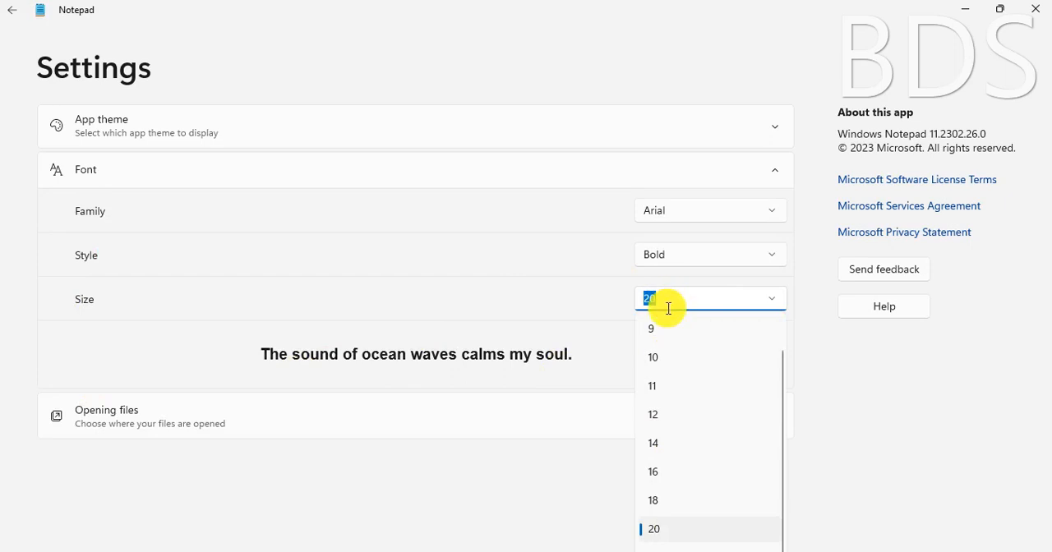
{"action": "type", "text": "50"}
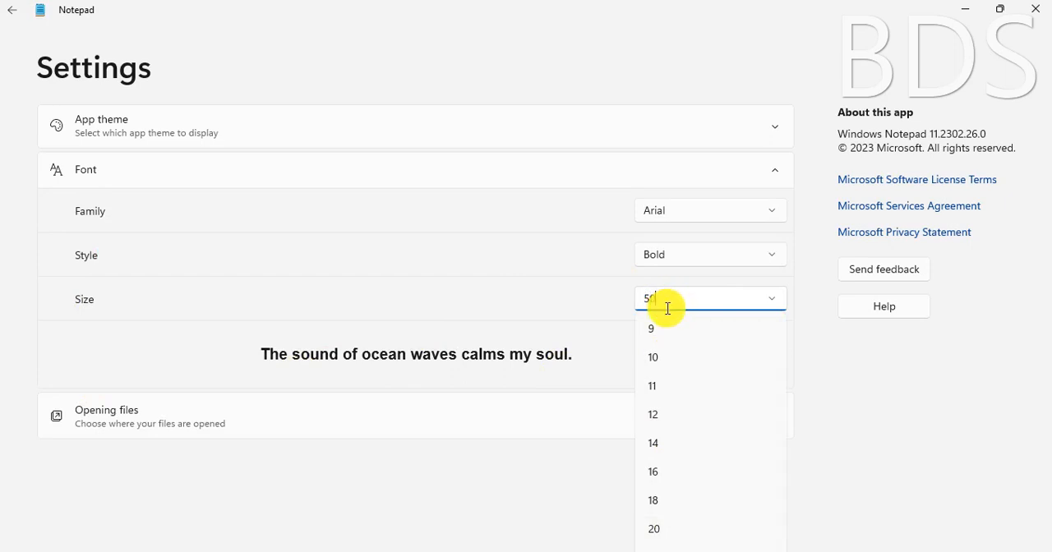
{"action": "key", "text": "Return"}
{"action": "left_click", "coordinate": [11, 11]}
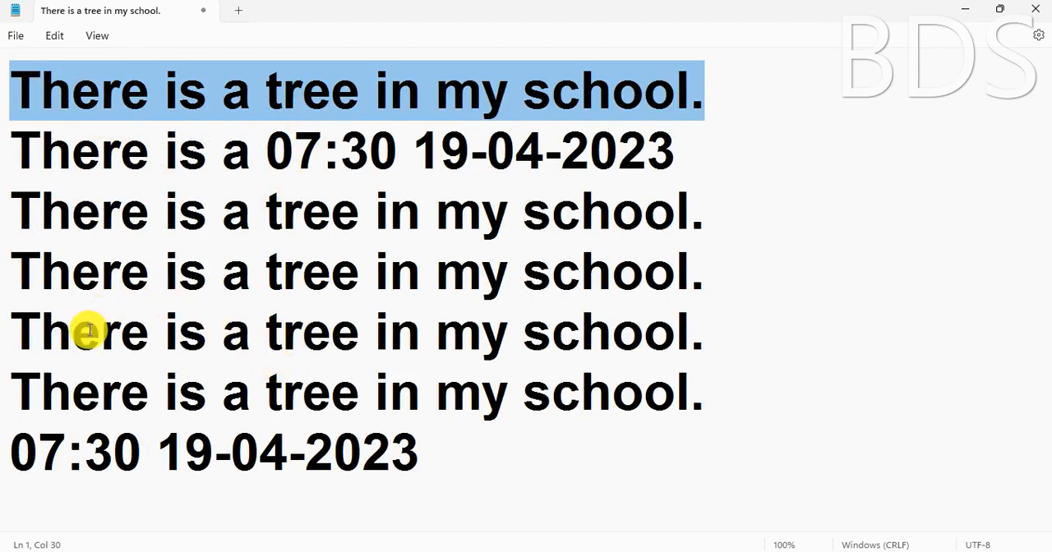
{"action": "left_click", "coordinate": [58, 37]}
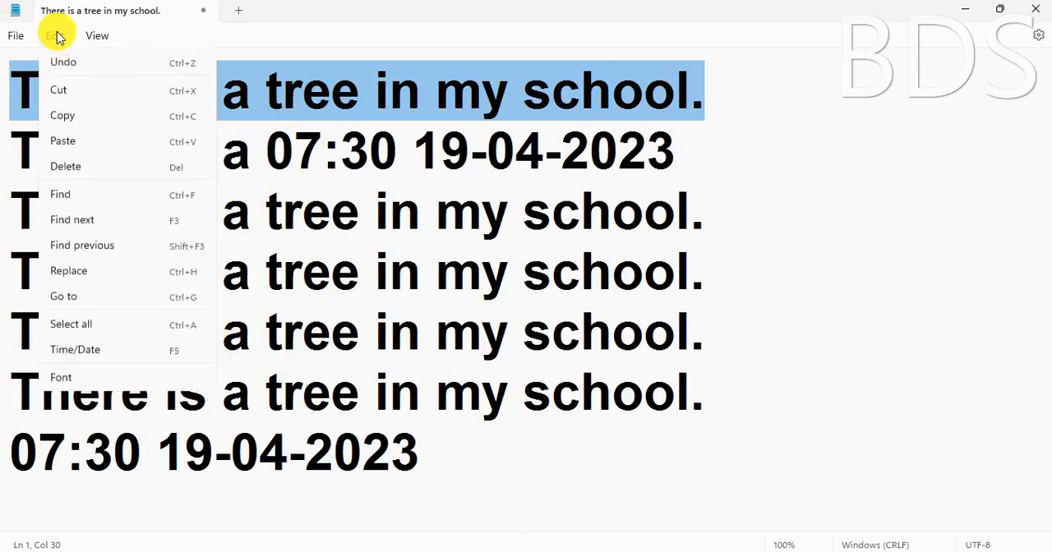
{"action": "left_click", "coordinate": [66, 379]}
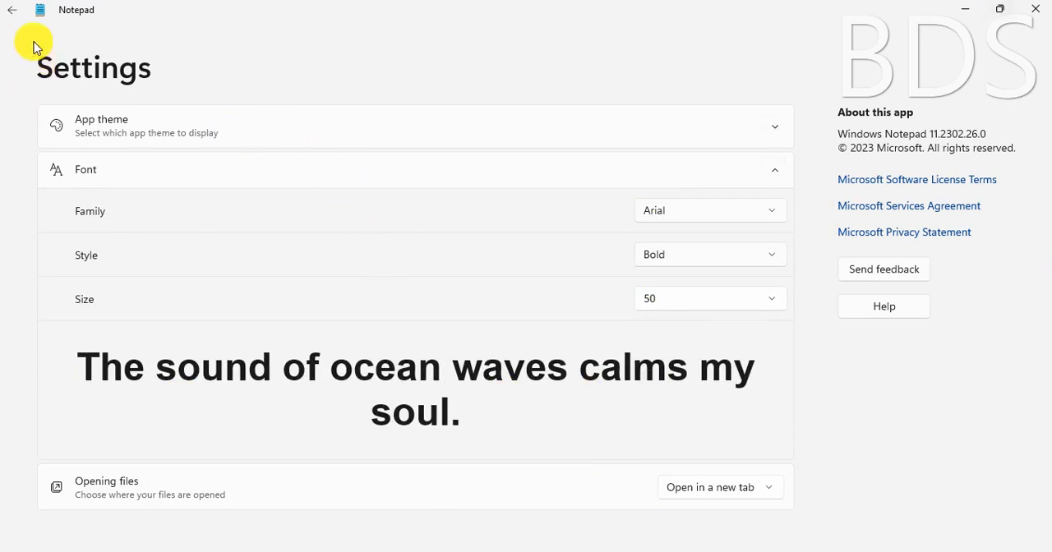
{"action": "left_click", "coordinate": [10, 15]}
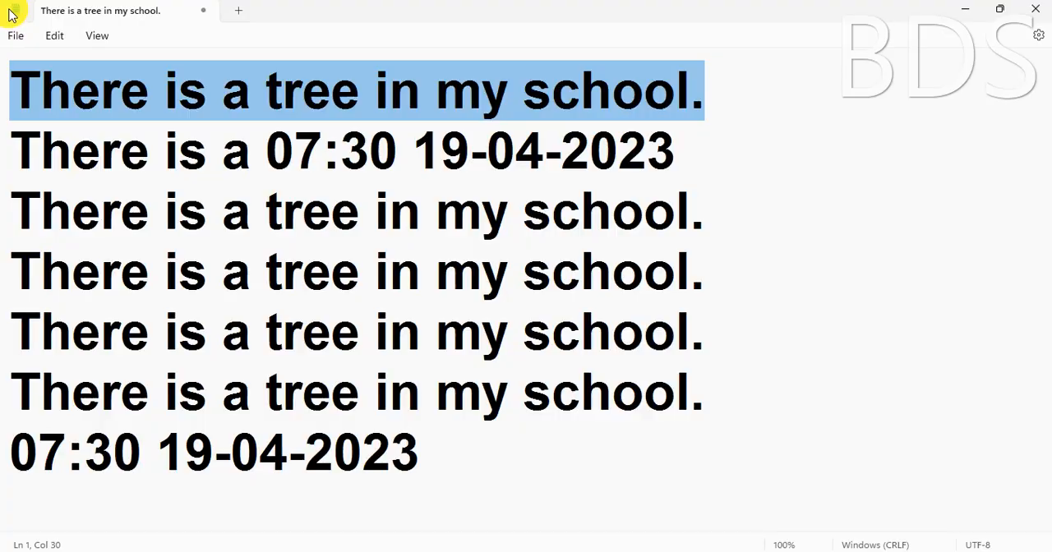
Zoom in on the text in stages up to 170%
{"action": "left_click", "coordinate": [100, 37]}
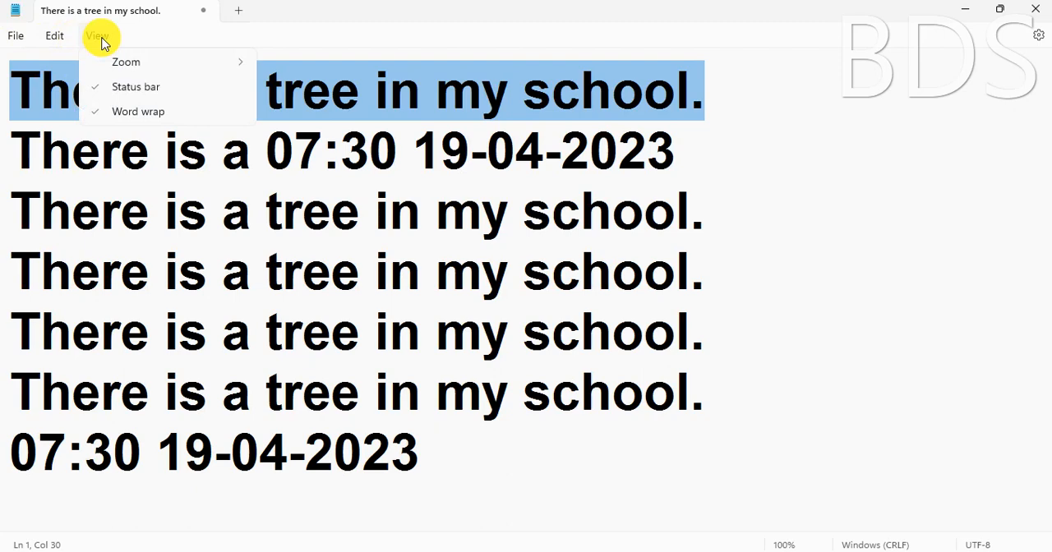
{"action": "mouse_move", "coordinate": [134, 63]}
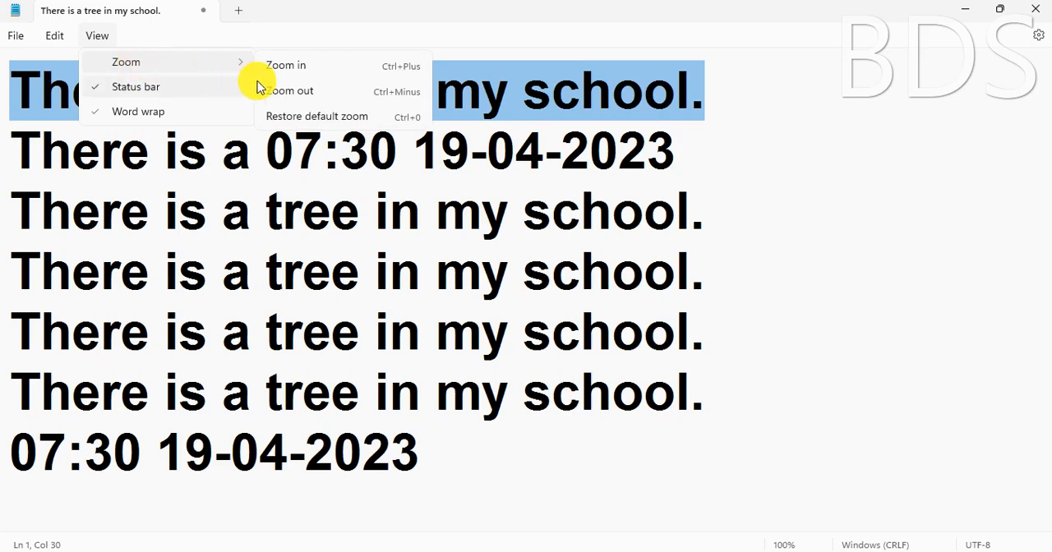
{"action": "left_click", "coordinate": [399, 69]}
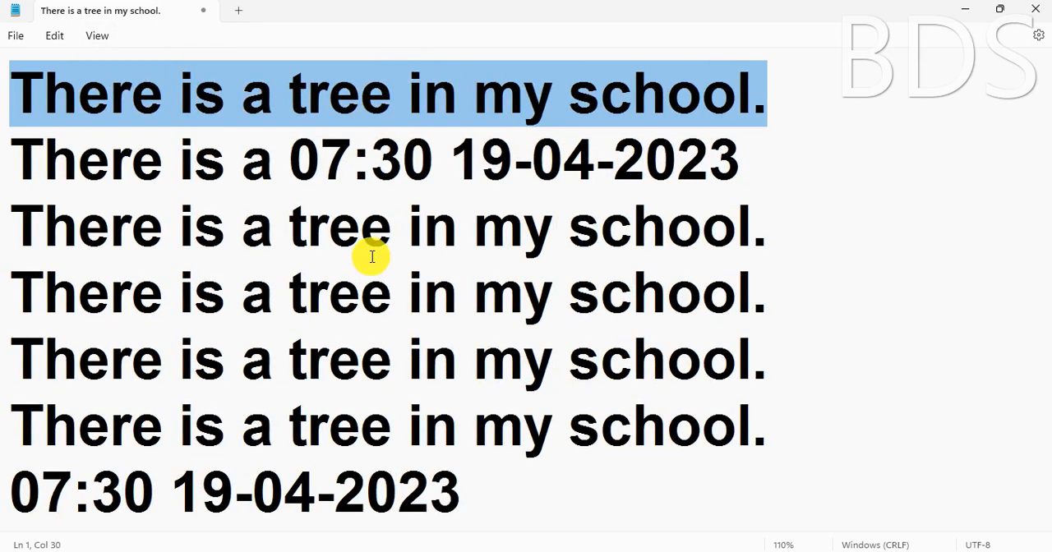
{"action": "key", "text": "ctrl+plus"}
{"action": "key", "text": "ctrl+plus"}
{"action": "key", "text": "ctrl+plus"}
{"action": "key", "text": "ctrl+plus"}
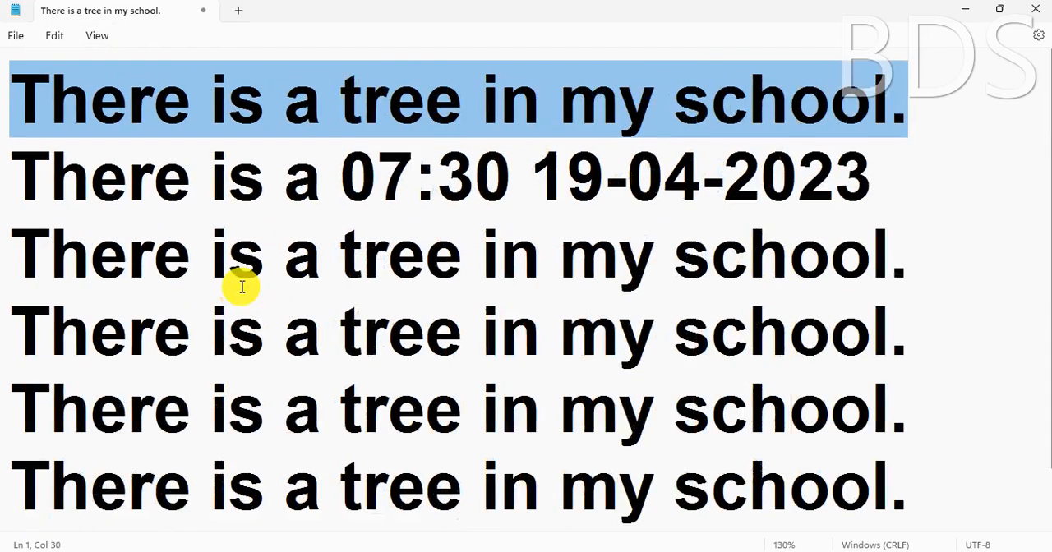
{"action": "key", "text": "ctrl+plus"}
{"action": "key", "text": "ctrl+plus"}
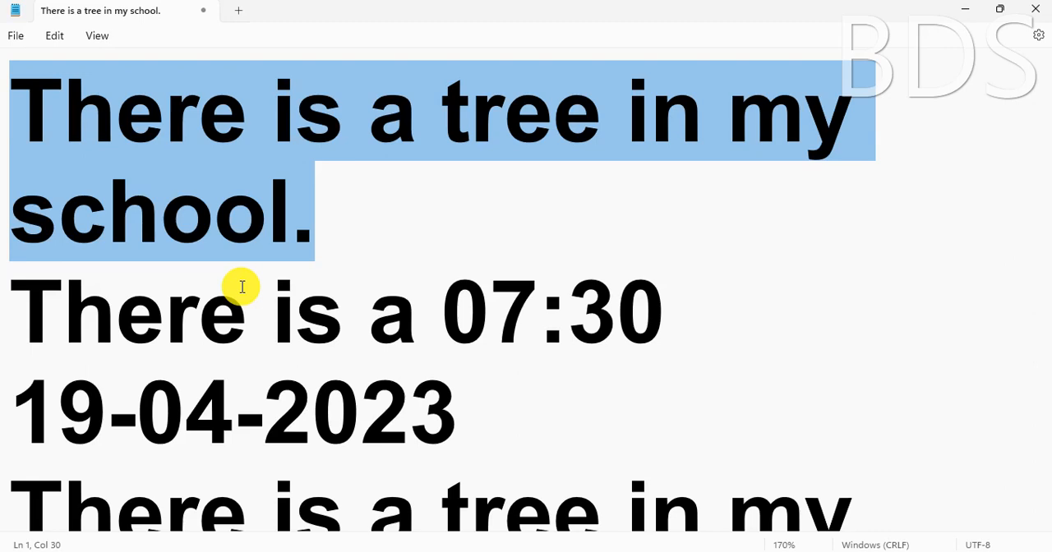
Zoom out of the text in stages down to 50%
{"action": "key", "text": "ctrl+minus"}
{"action": "key", "text": "ctrl+minus"}
{"action": "key", "text": "ctrl+minus"}
{"action": "key", "text": "ctrl+minus"}
{"action": "key", "text": "ctrl+minus"}
{"action": "key", "text": "ctrl+minus"}
{"action": "key", "text": "ctrl+minus"}
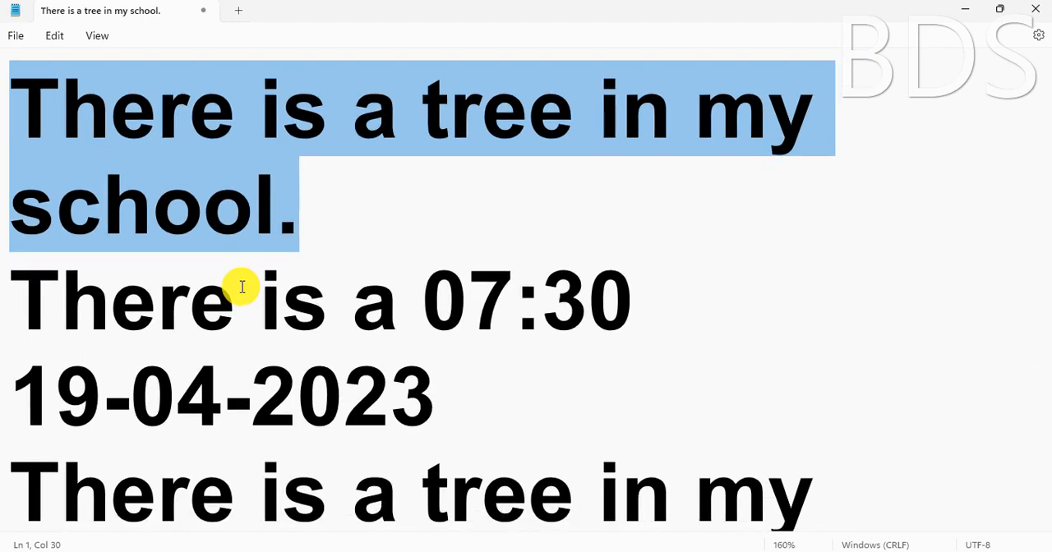
{"action": "key", "text": "ctrl+minus"}
{"action": "key", "text": "ctrl+minus"}
{"action": "key", "text": "ctrl+minus"}
{"action": "key", "text": "ctrl+minus"}
{"action": "key", "text": "ctrl+minus"}
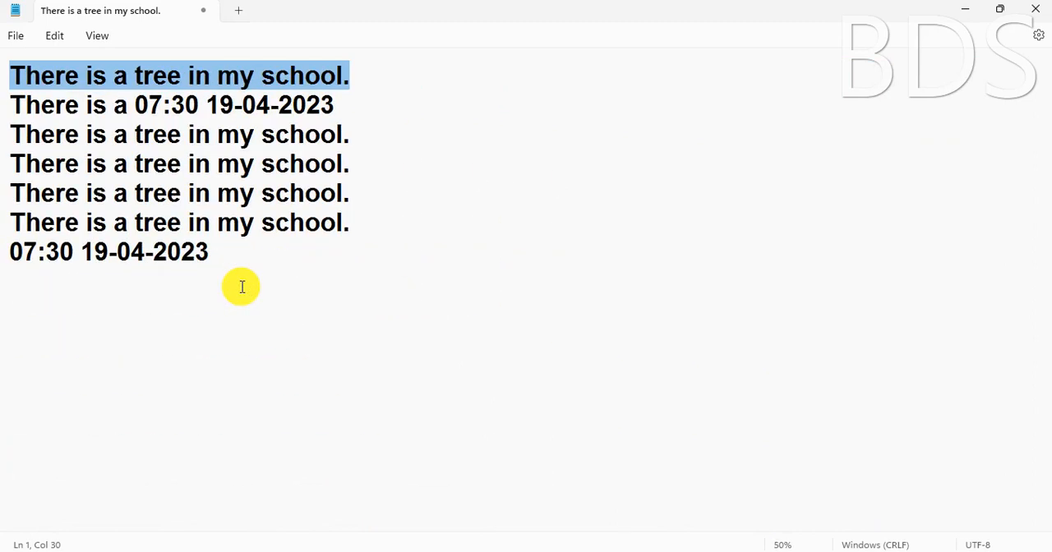
Zoom the text back in to 160% and clear the selection of the first sentence
{"action": "key", "text": "ctrl+plus"}
{"action": "key", "text": "ctrl+plus"}
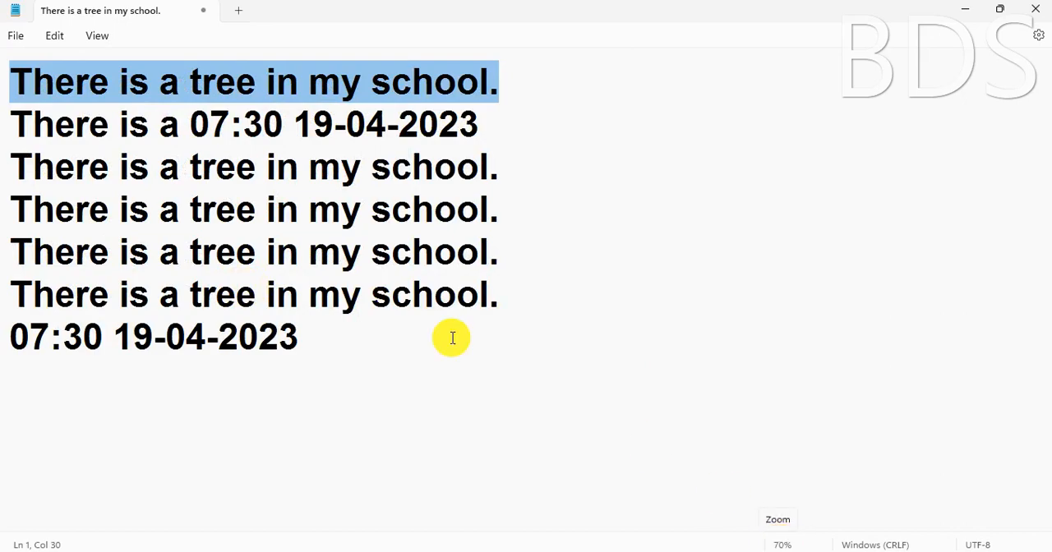
{"action": "scroll", "coordinate": [250, 250], "scroll_direction": "up", "scroll_amount": 9}
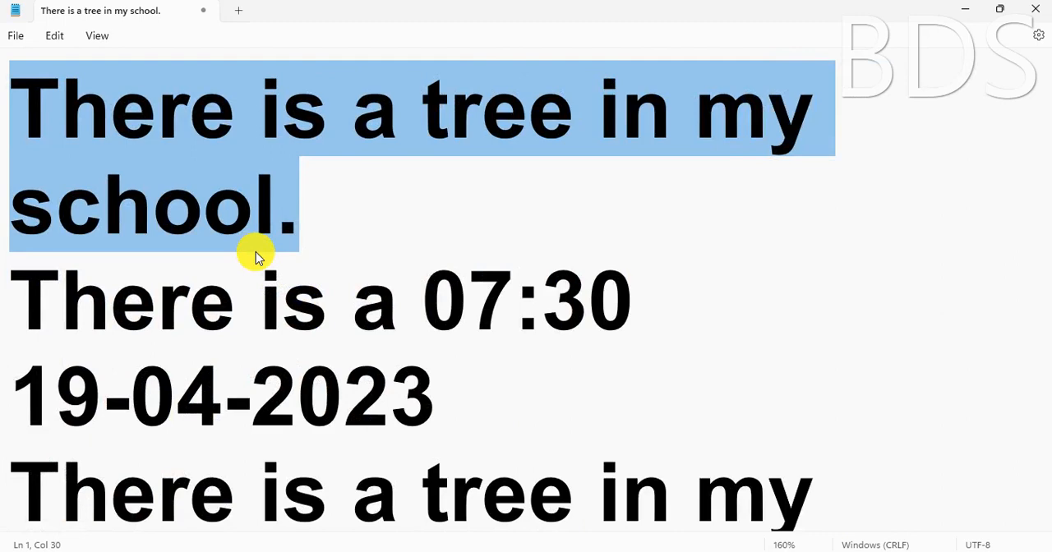
{"action": "left_click", "coordinate": [306, 243]}
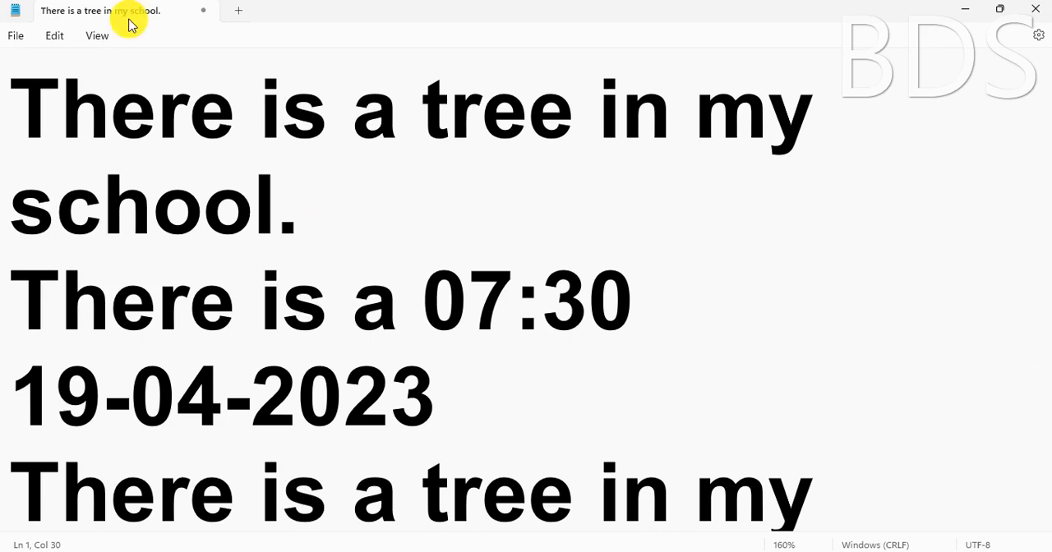
Print the document with Microsoft Print to PDF, saving it on the Desktop as pppp
{"action": "left_click", "coordinate": [11, 38]}
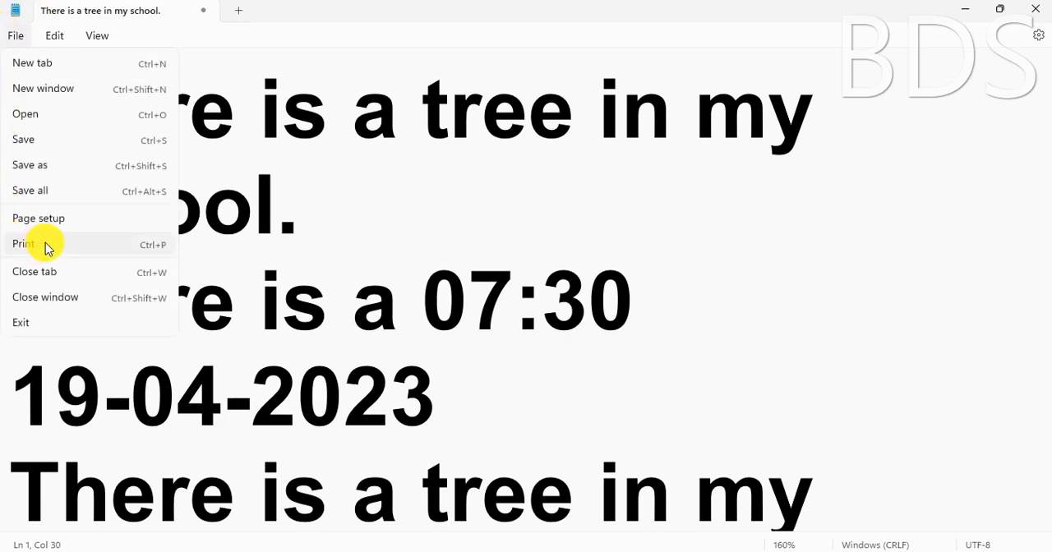
{"action": "left_click", "coordinate": [45, 245]}
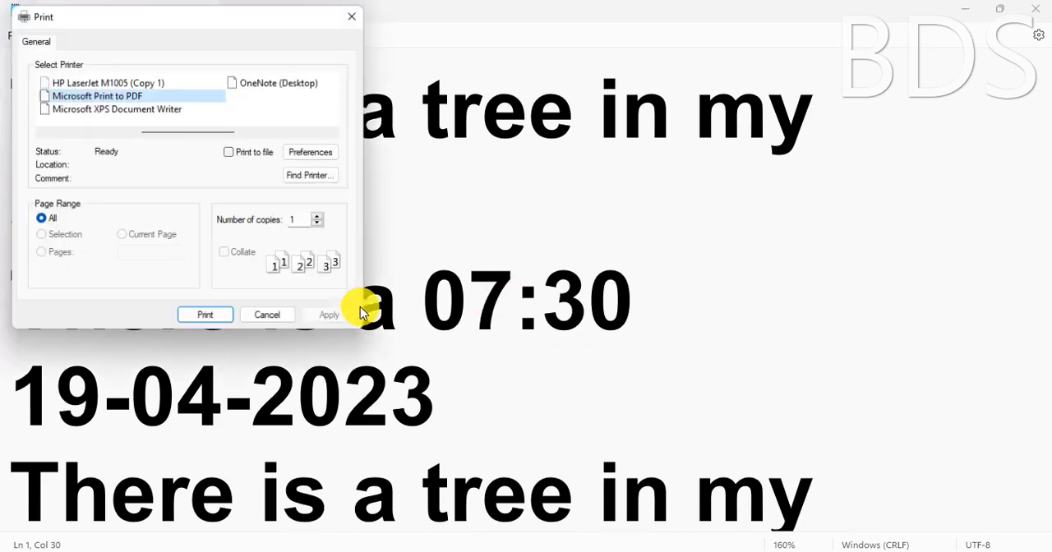
{"action": "left_click", "coordinate": [203, 318]}
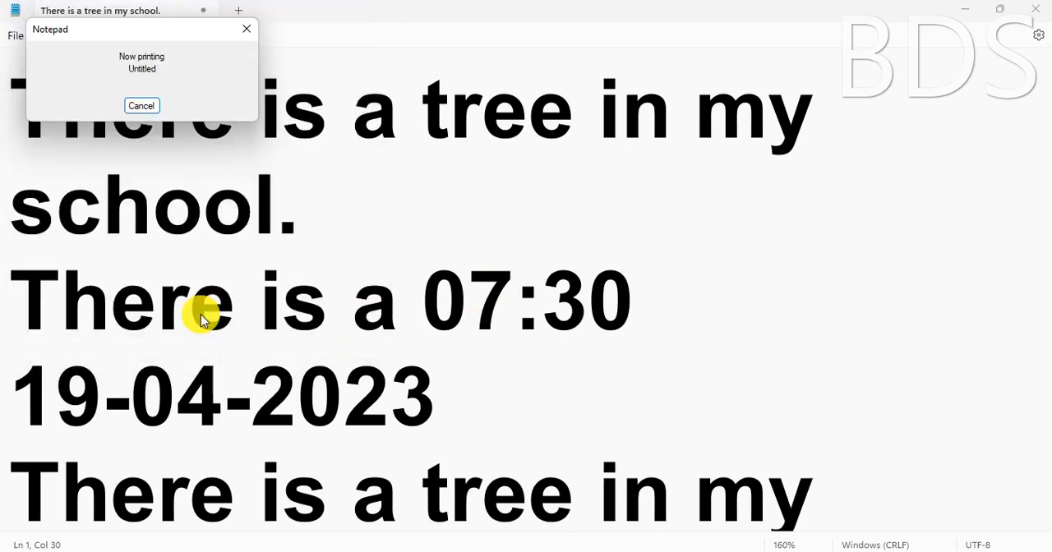
{"action": "left_click", "coordinate": [70, 180]}
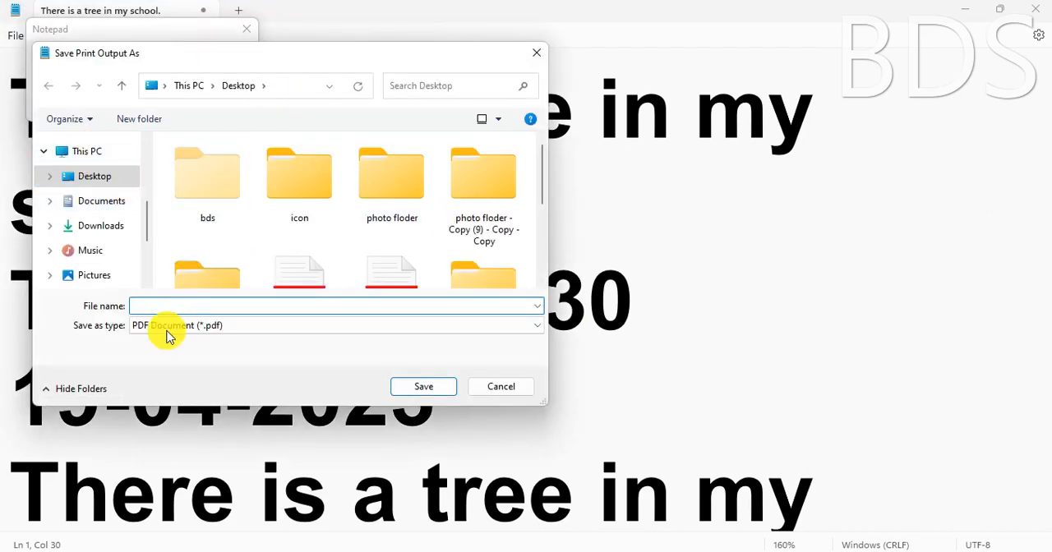
{"action": "type", "text": "pppp"}
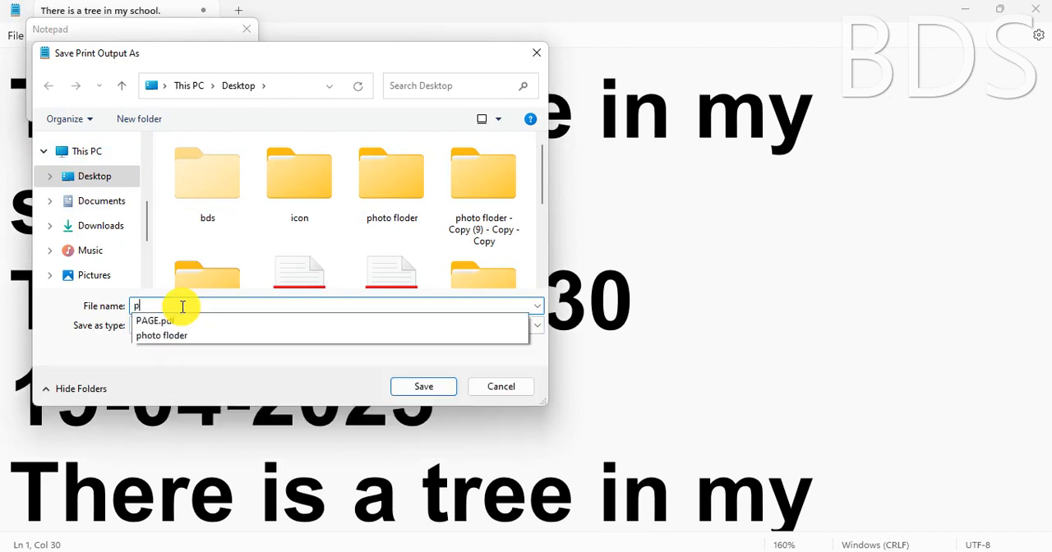
{"action": "left_click", "coordinate": [424, 394]}
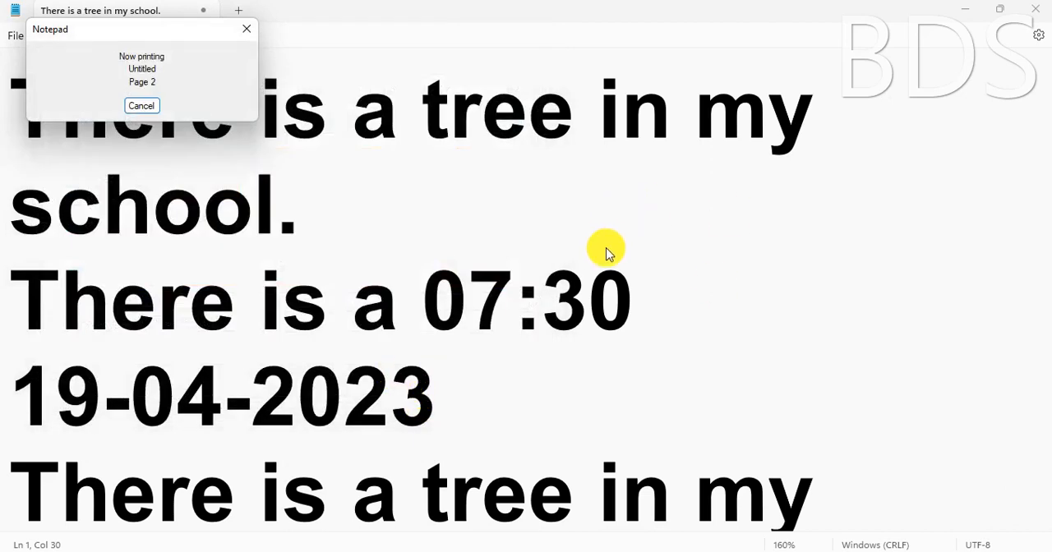
Open pppp.pdf from the desktop, examine the text size and header on both pages, and minimize the PDF viewer
{"action": "left_click", "coordinate": [963, 17]}
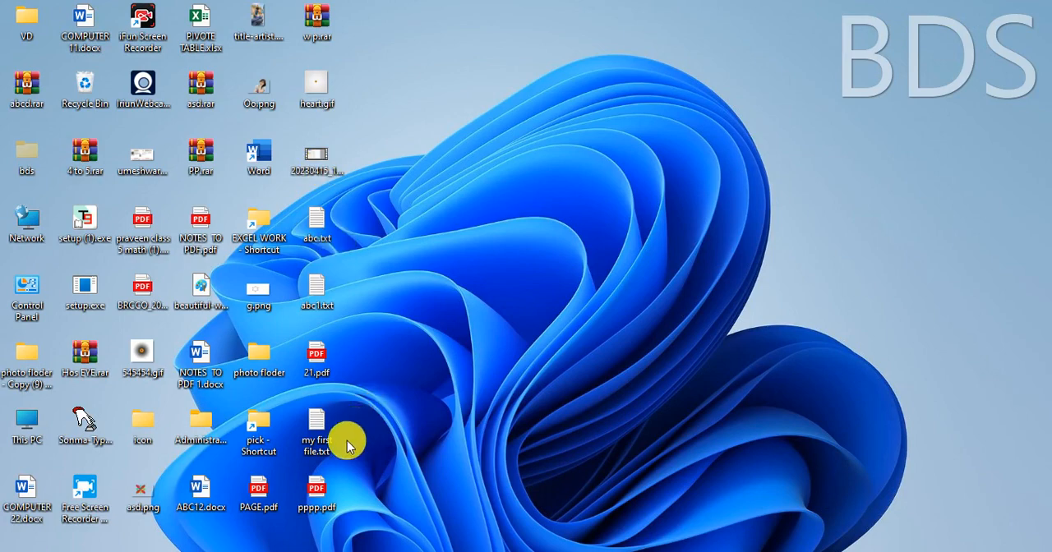
{"action": "double_click", "coordinate": [316, 491]}
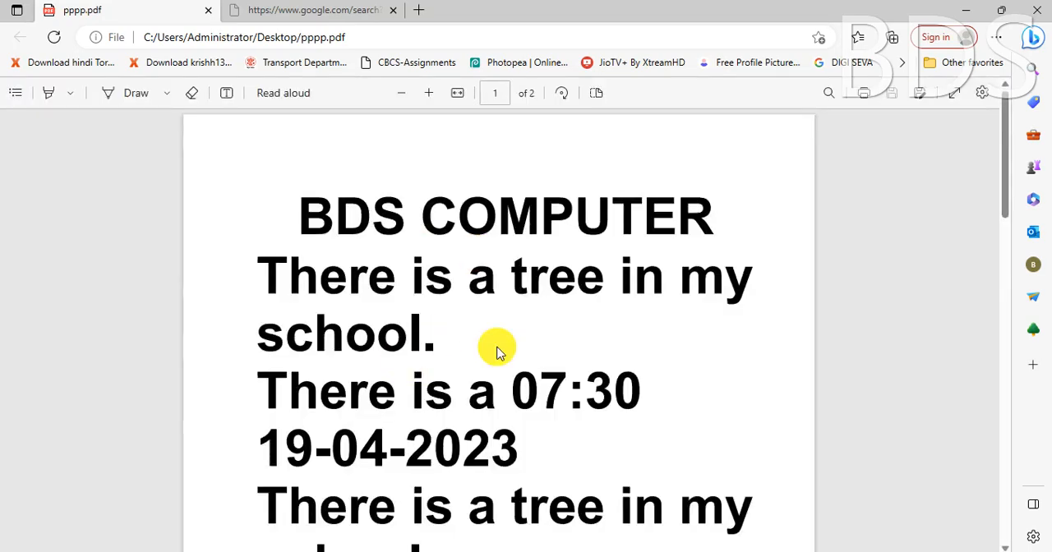
{"action": "scroll", "coordinate": [498, 348], "scroll_direction": "down", "scroll_amount": 5}
{"action": "scroll", "coordinate": [498, 351], "scroll_direction": "down", "scroll_amount": 4}
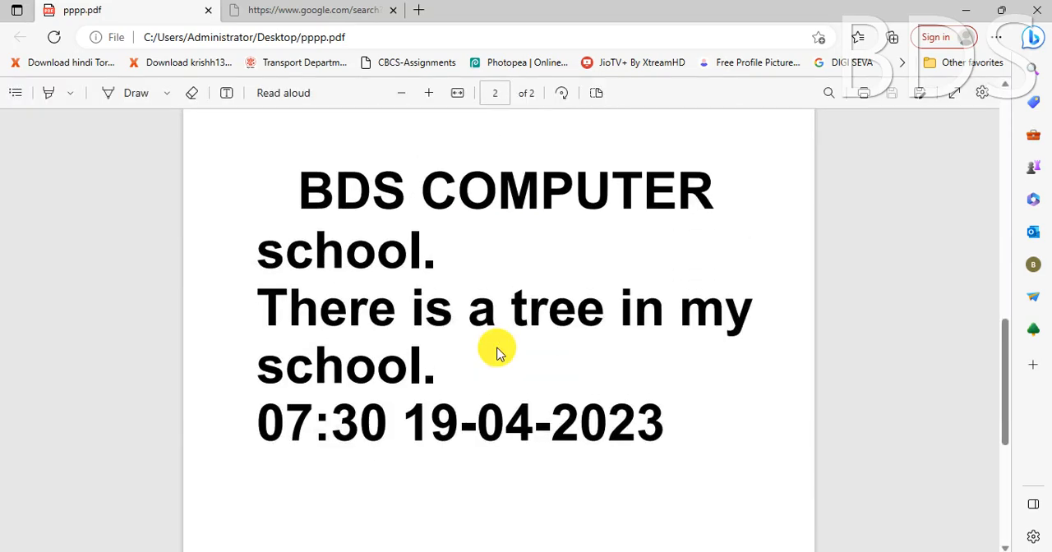
{"action": "scroll", "coordinate": [498, 352], "scroll_direction": "up", "scroll_amount": 6}
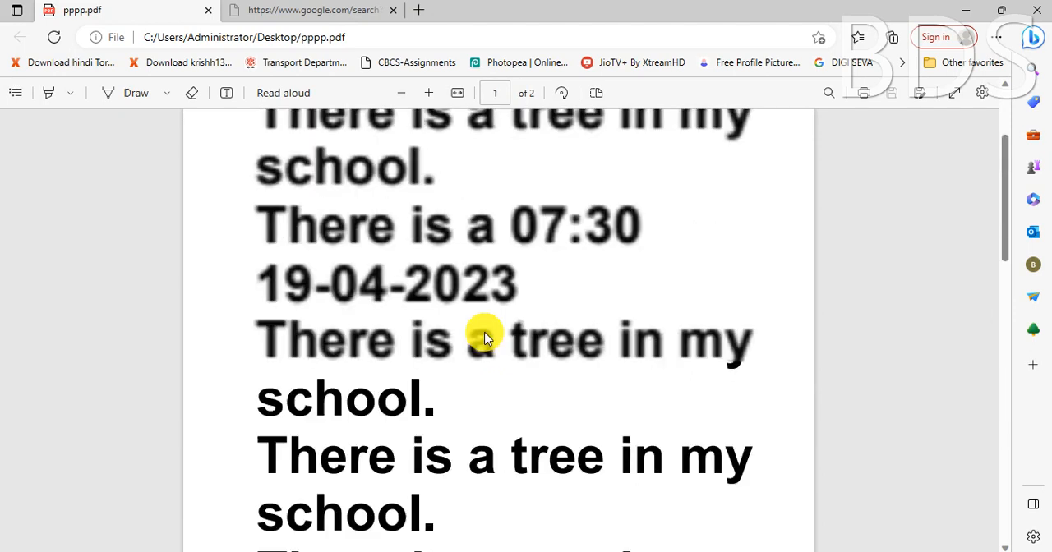
{"action": "scroll", "coordinate": [485, 336], "scroll_direction": "up", "scroll_amount": 2}
{"action": "left_click_drag", "start_coordinate": [300, 212], "coordinate": [749, 211]}
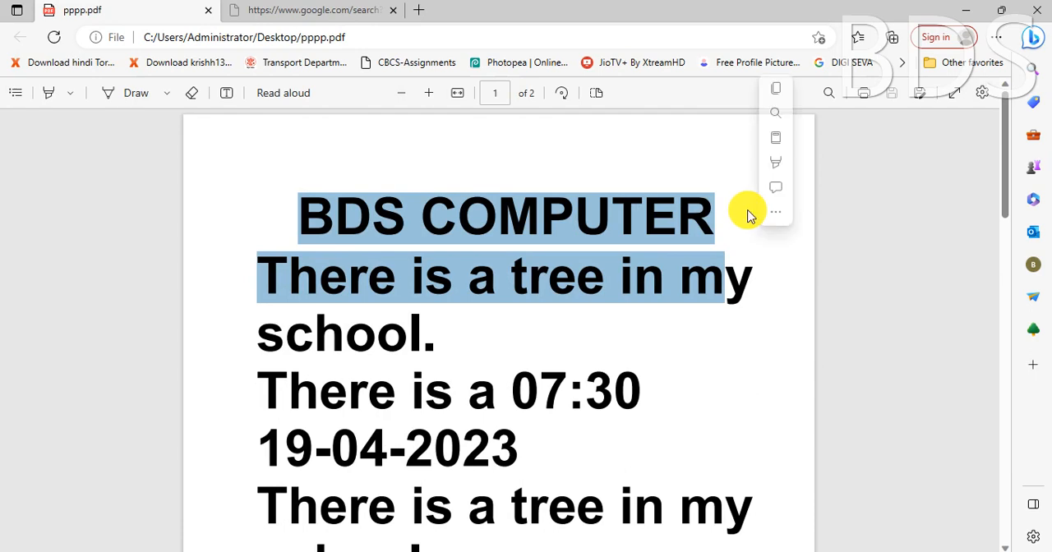
{"action": "left_click", "coordinate": [479, 233]}
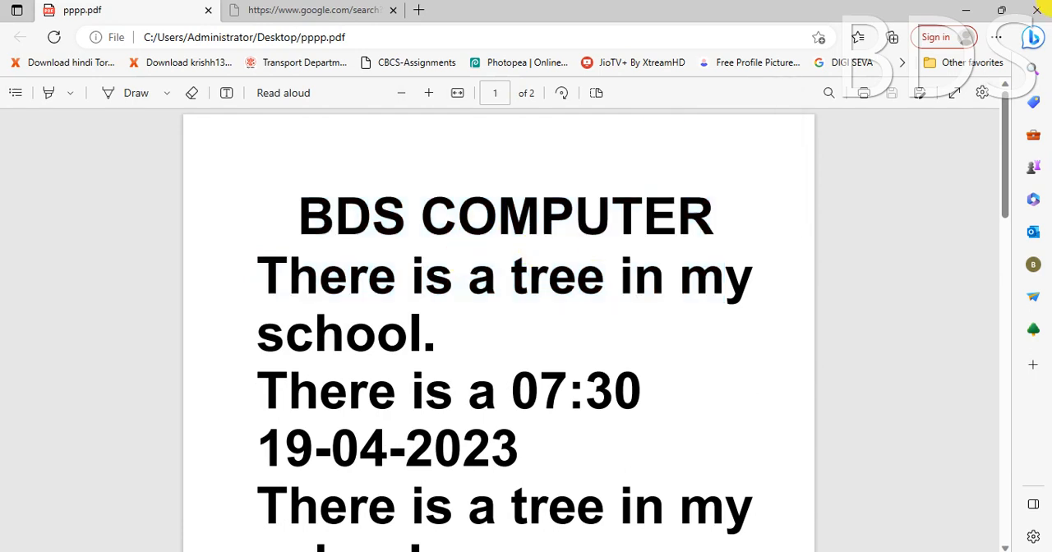
{"action": "left_click", "coordinate": [966, 11]}
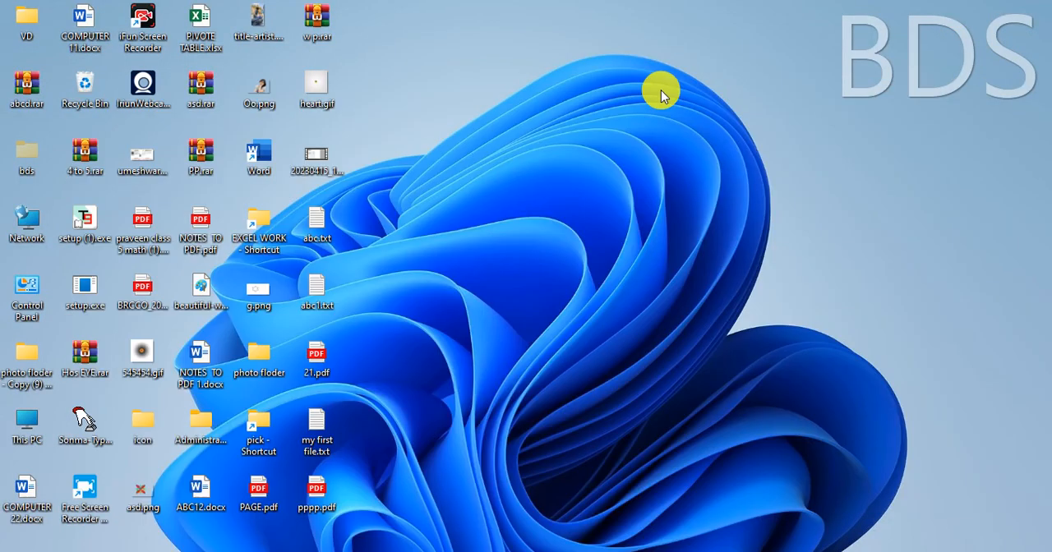
Switch back to Notepad and zoom the text out to 10%
{"action": "left_click", "coordinate": [670, 551]}
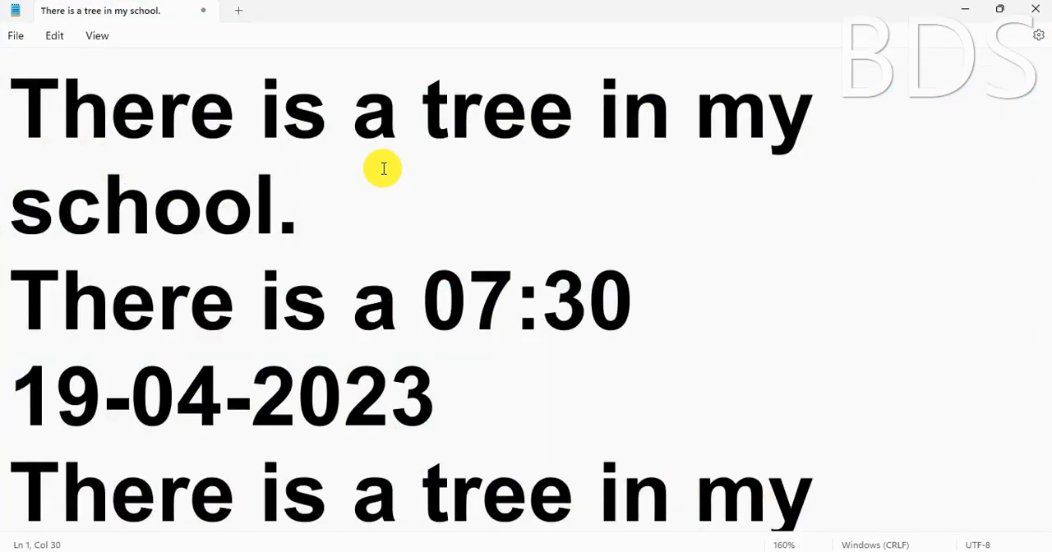
{"action": "scroll", "coordinate": [383, 168], "scroll_direction": "down", "scroll_amount": 4}
{"action": "scroll", "coordinate": [383, 168], "scroll_direction": "down", "scroll_amount": 2}
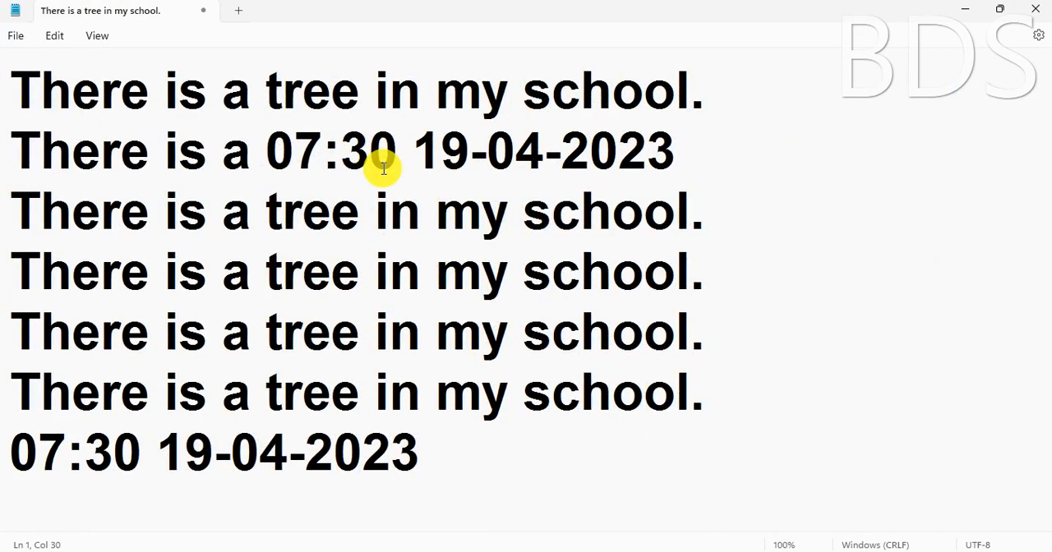
{"action": "scroll", "coordinate": [383, 168], "scroll_direction": "down", "scroll_amount": 1}
{"action": "scroll", "coordinate": [383, 168], "scroll_direction": "down", "scroll_amount": 7}
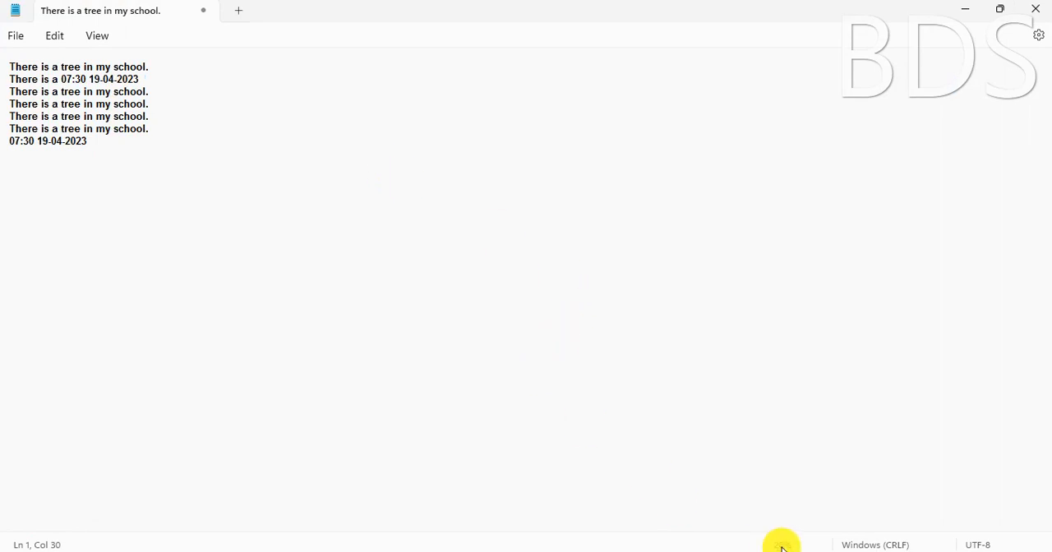
{"action": "scroll", "coordinate": [345, 129], "scroll_direction": "down", "scroll_amount": 1}
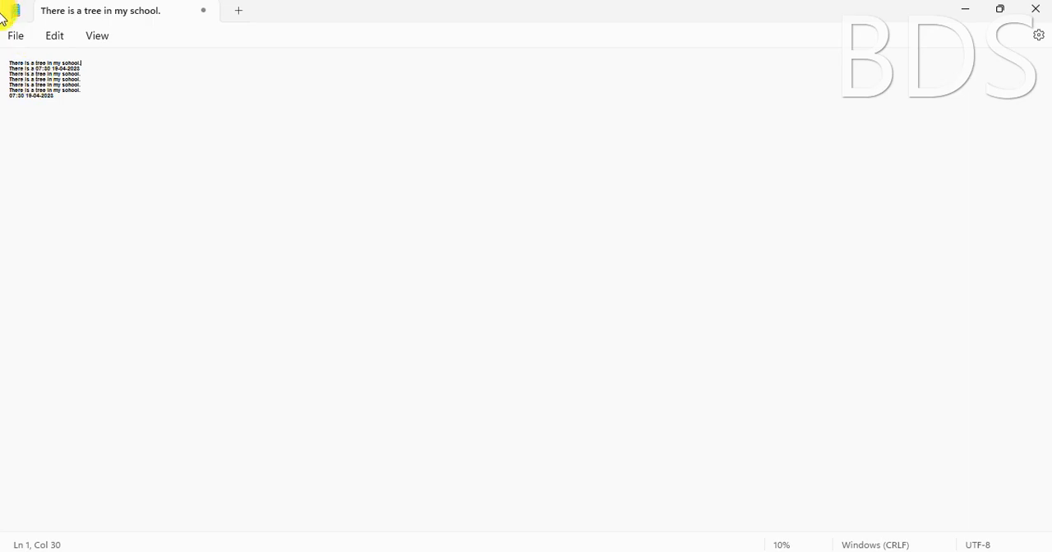
Print the zoomed-out document with Microsoft Print to PDF, saving it on the Desktop as pppp2
{"action": "left_click", "coordinate": [18, 36]}
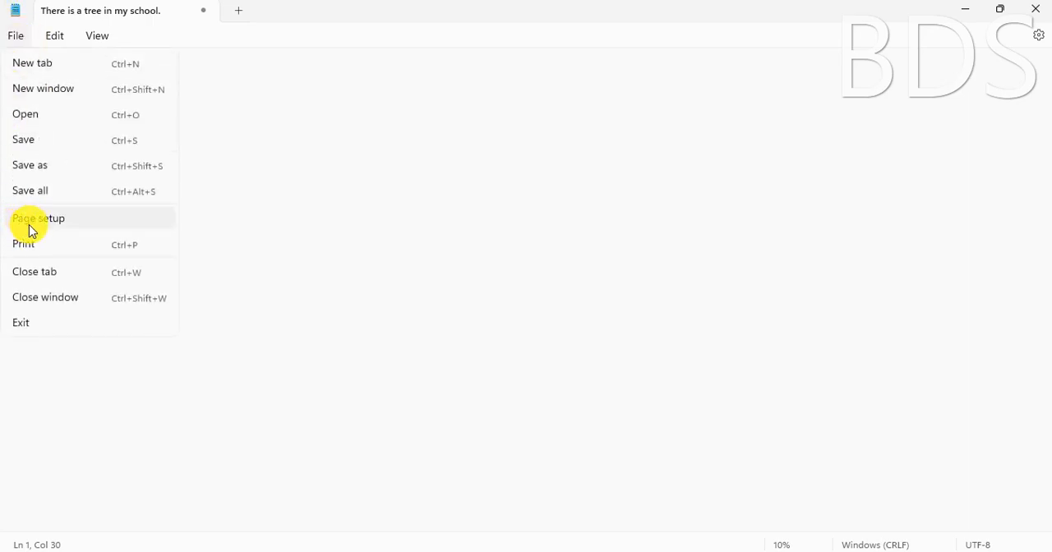
{"action": "left_click", "coordinate": [43, 245]}
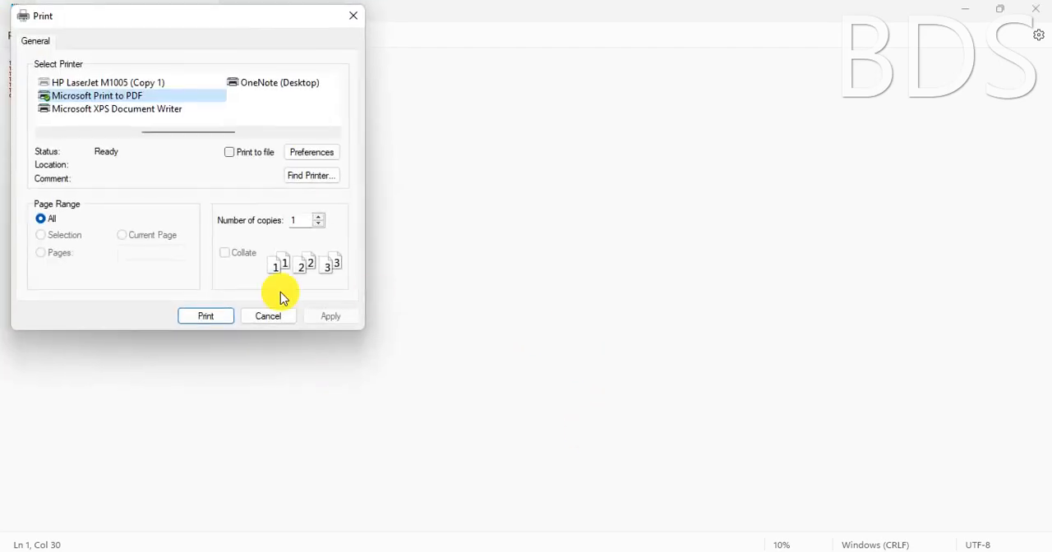
{"action": "left_click", "coordinate": [206, 316]}
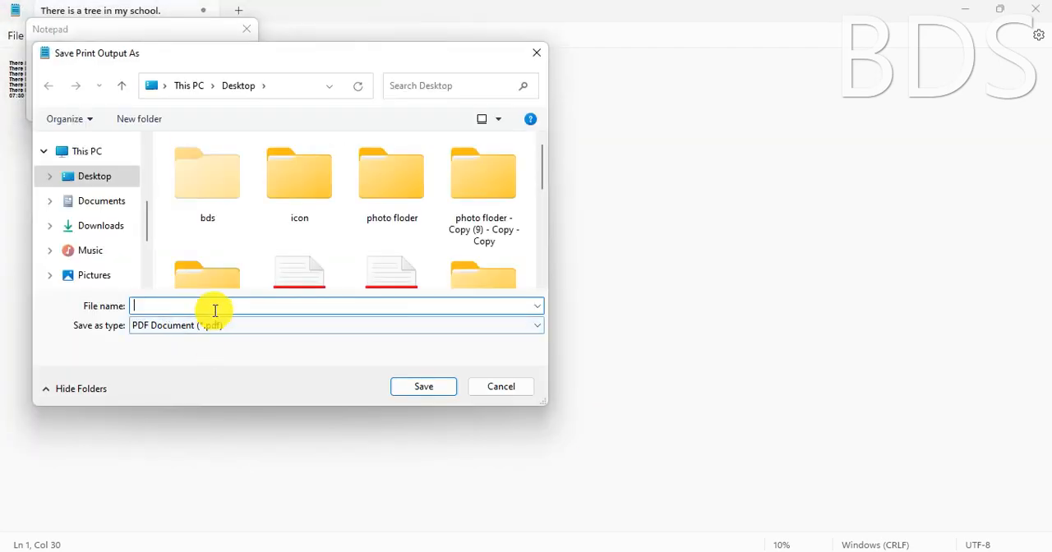
{"action": "type", "text": "ppp"}
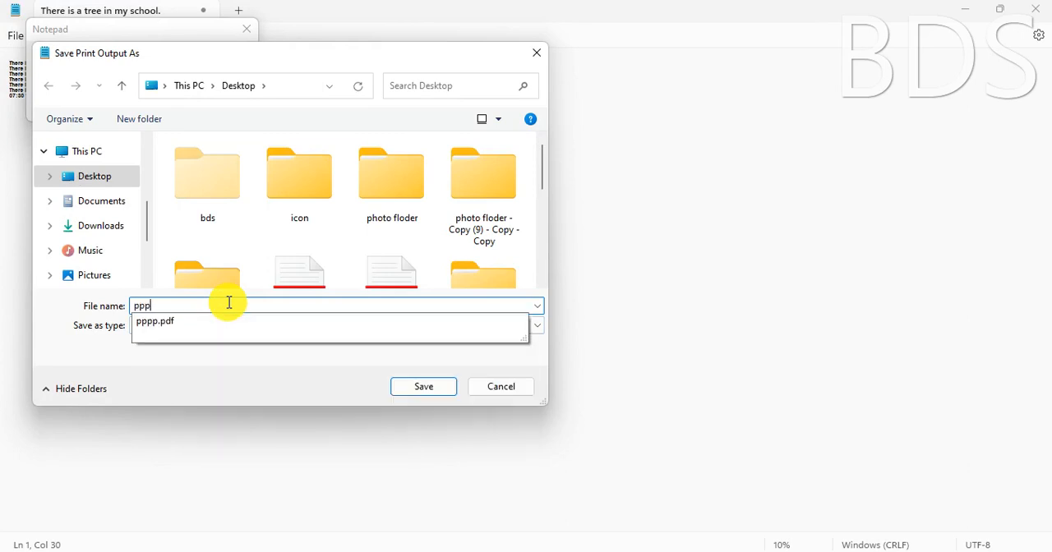
{"action": "type", "text": "p2"}
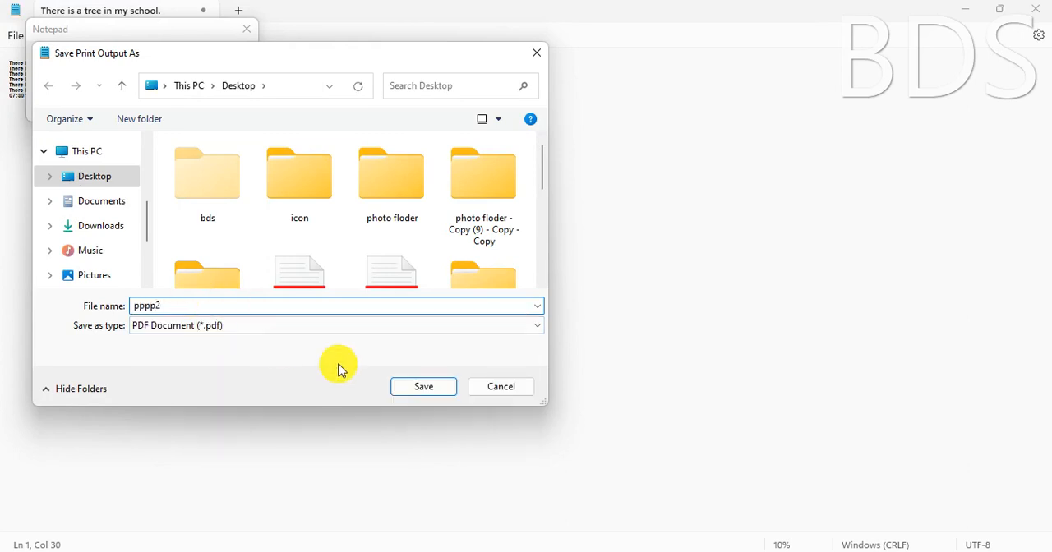
{"action": "left_click", "coordinate": [424, 388]}
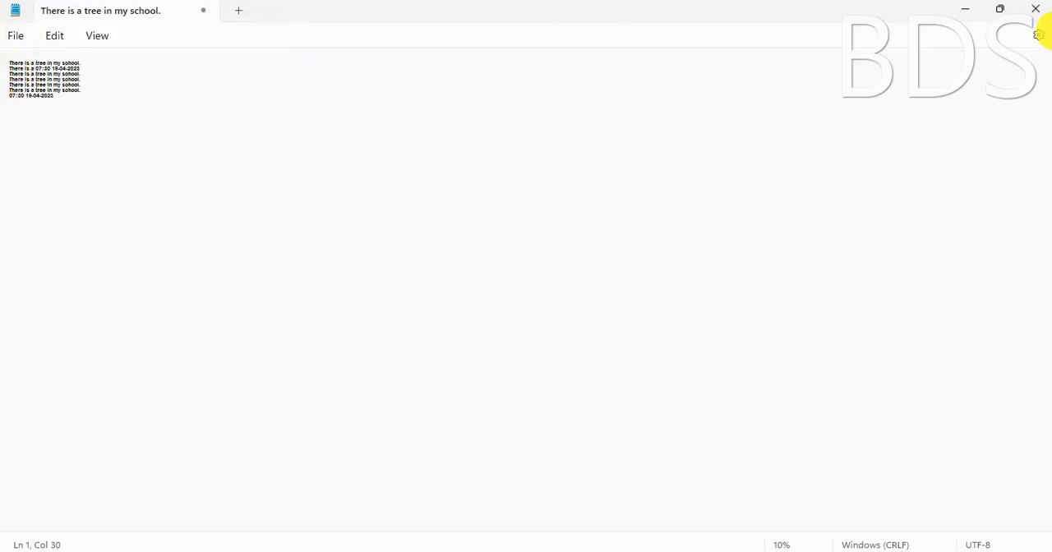
Minimize Notepad and open pppp2.pdf from the desktop to check its printed text size
{"action": "left_click", "coordinate": [966, 11]}
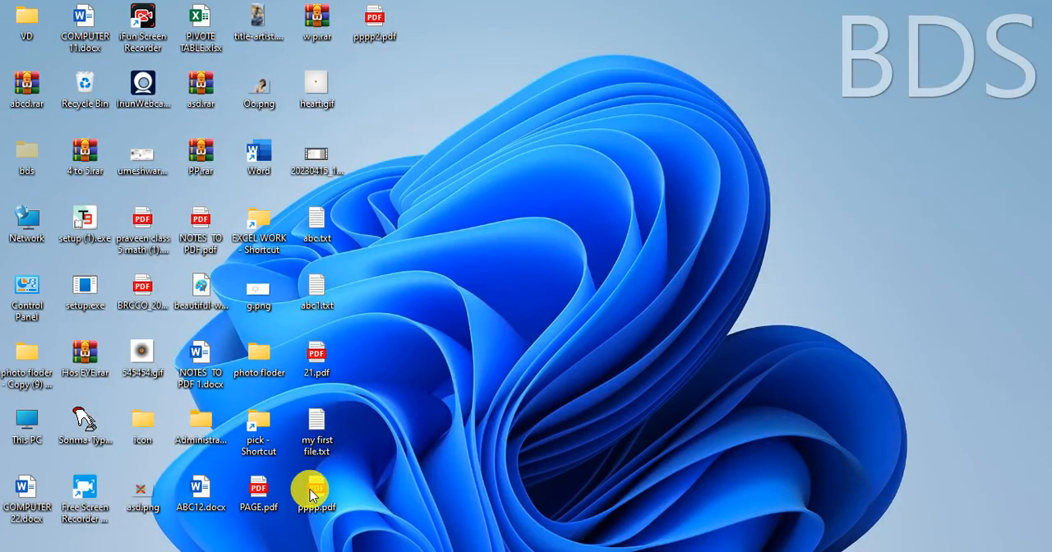
{"action": "double_click", "coordinate": [378, 25]}
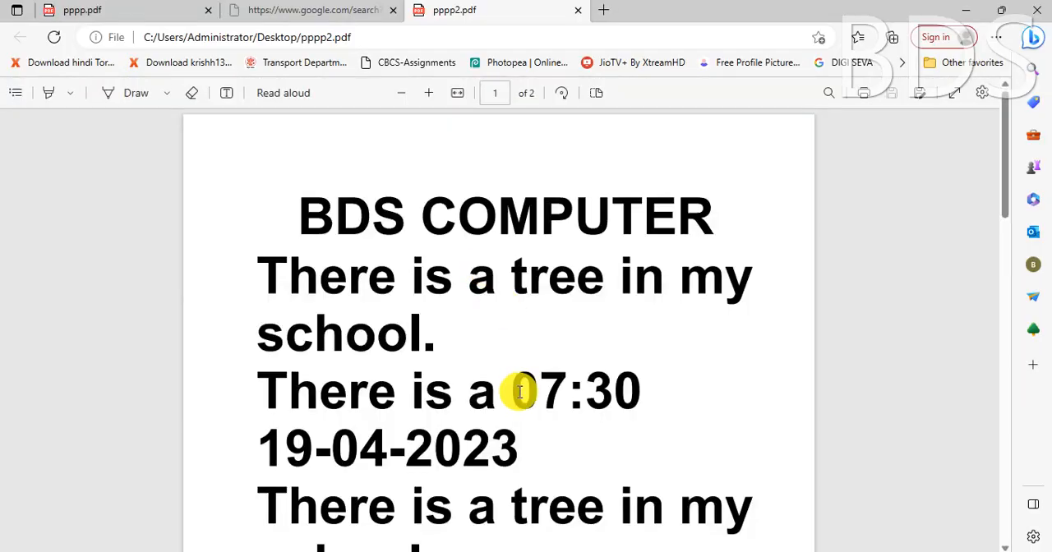
Close the PDF viewer, return to the Notepad document and zoom its text in to 500%
{"action": "left_click", "coordinate": [1037, 11]}
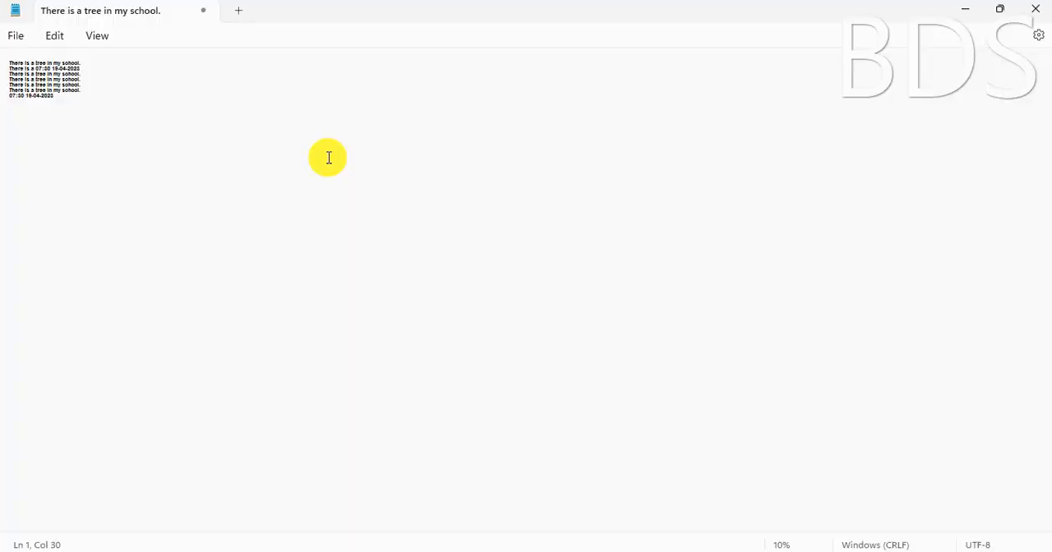
{"action": "key", "text": "ctrl+plus"}
{"action": "key", "text": "ctrl+plus"}
{"action": "key", "text": "ctrl+plus"}
{"action": "key", "text": "ctrl+plus"}
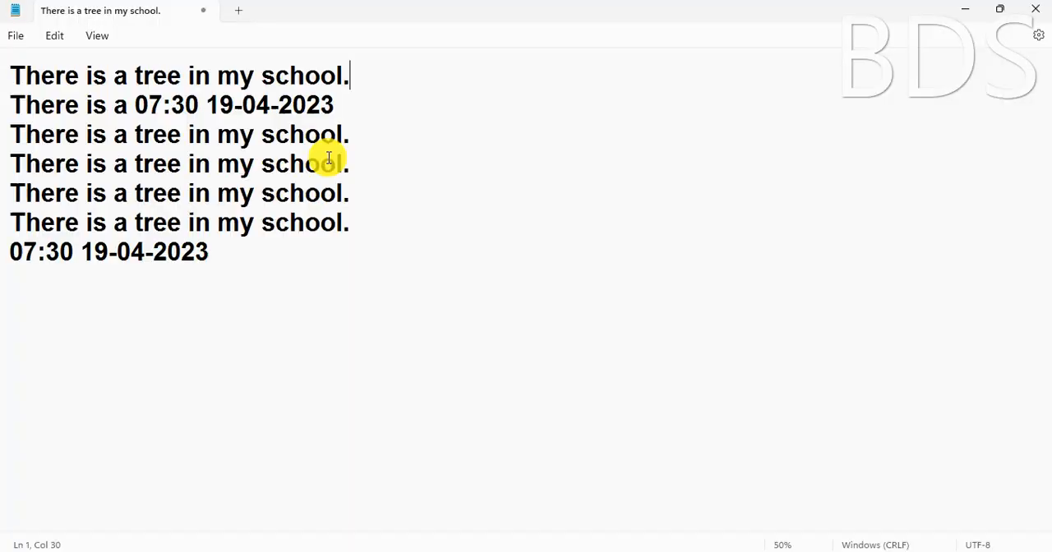
{"action": "key", "text": "ctrl+plus"}
{"action": "key", "text": "ctrl+plus"}
{"action": "key", "text": "ctrl+plus"}
{"action": "key", "text": "ctrl+plus"}
{"action": "key", "text": "ctrl+plus"}
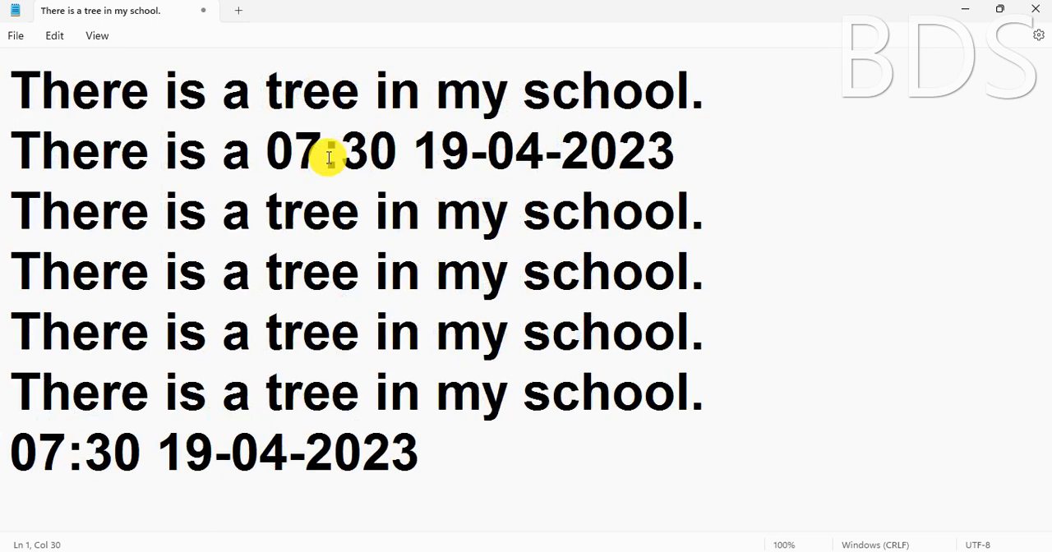
{"action": "key", "text": "ctrl+plus"}
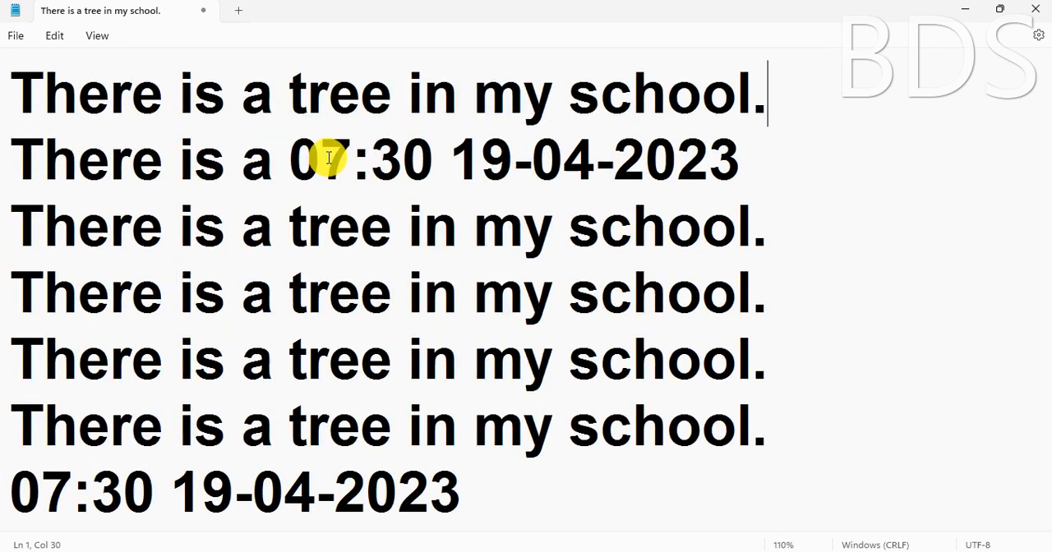
{"action": "scroll", "coordinate": [329, 158], "scroll_direction": "up", "scroll_amount": 13}
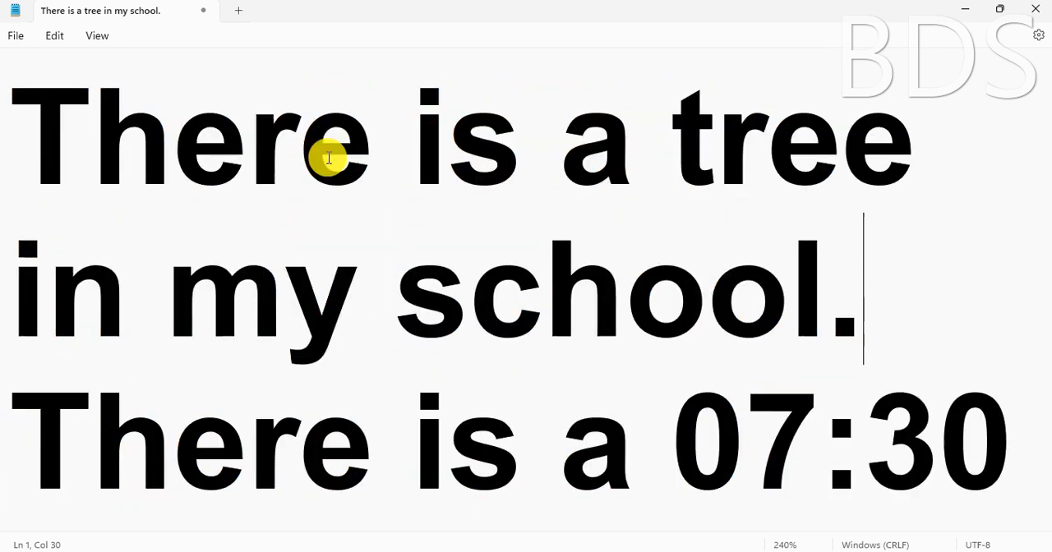
{"action": "scroll", "coordinate": [329, 158], "scroll_direction": "up", "scroll_amount": 10}
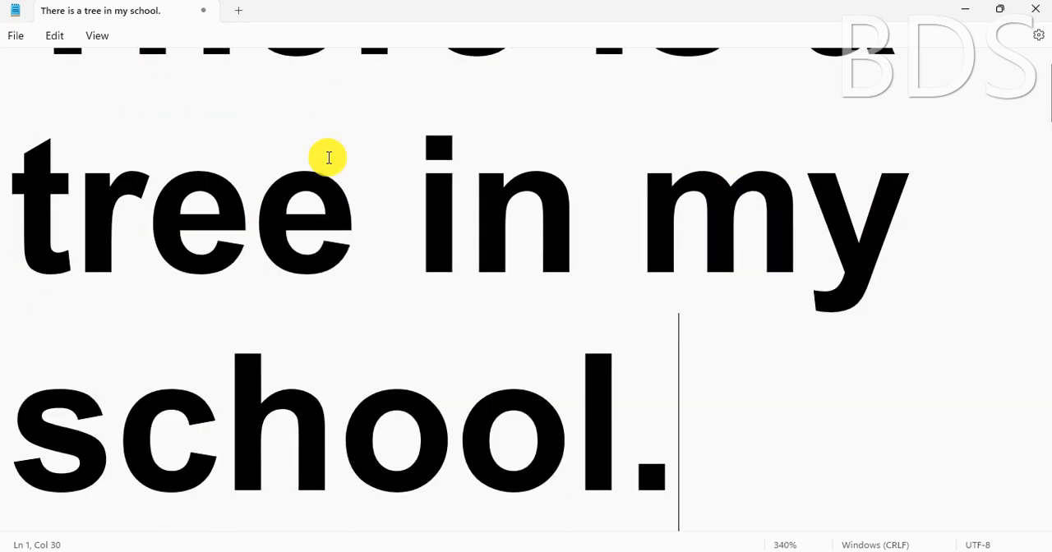
{"action": "scroll", "coordinate": [329, 157], "scroll_direction": "up", "scroll_amount": 16}
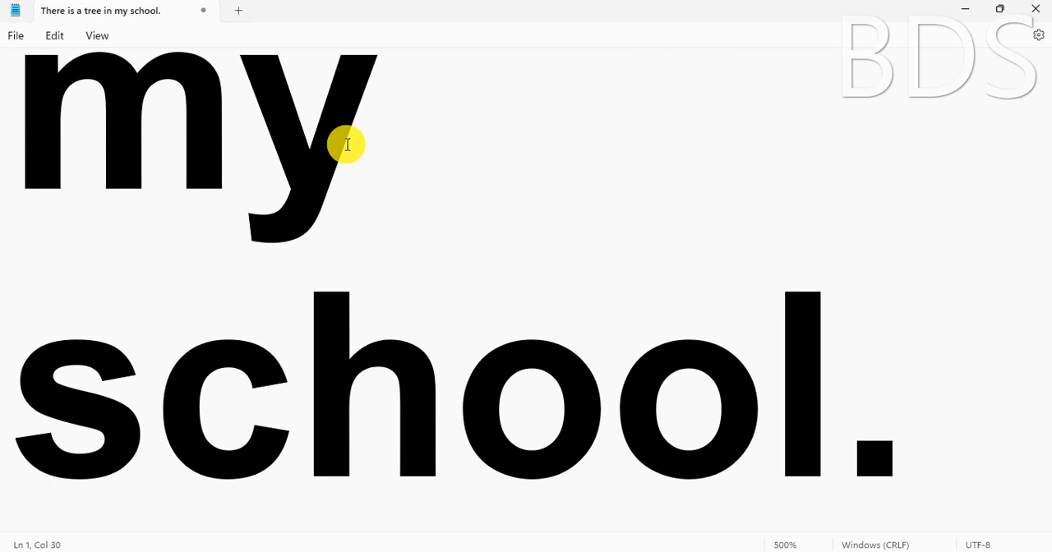
Review the available zoom options and restore the document to the default 100% zoom
{"action": "left_click", "coordinate": [88, 39]}
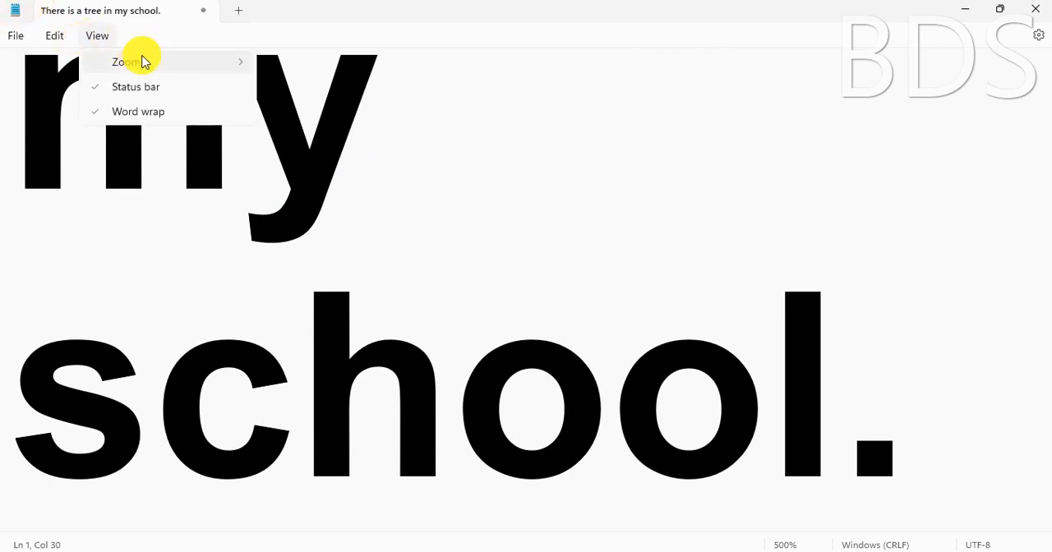
{"action": "mouse_move", "coordinate": [141, 62]}
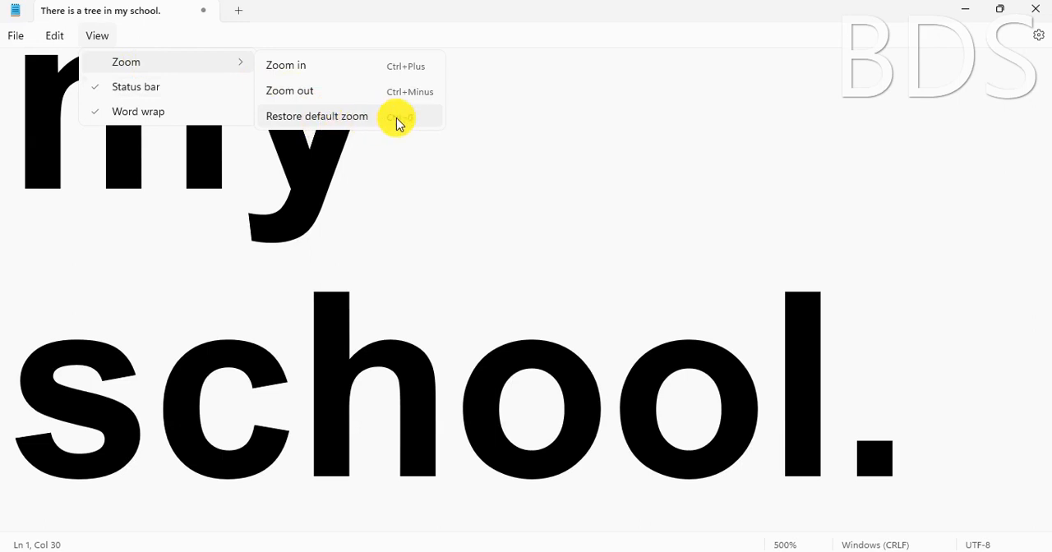
{"action": "left_click", "coordinate": [465, 211]}
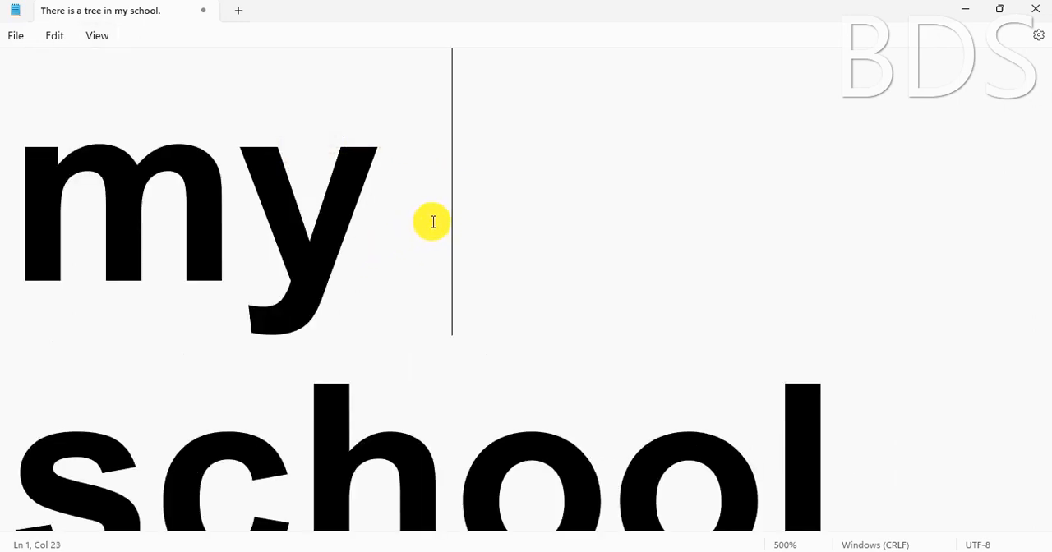
{"action": "key", "text": "ctrl+0"}
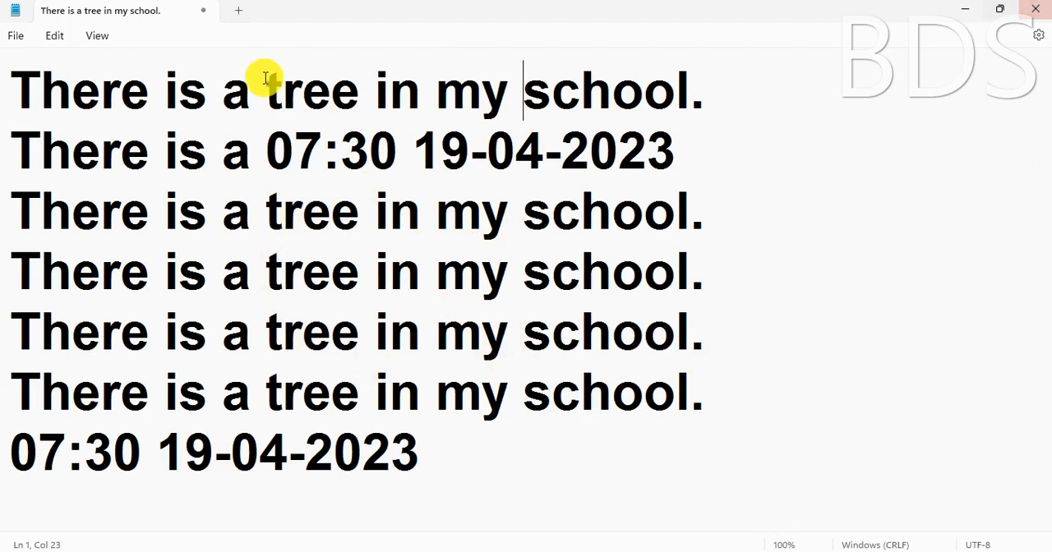
Bring up the view options that control the status bar and word wrap
{"action": "left_click", "coordinate": [97, 37]}
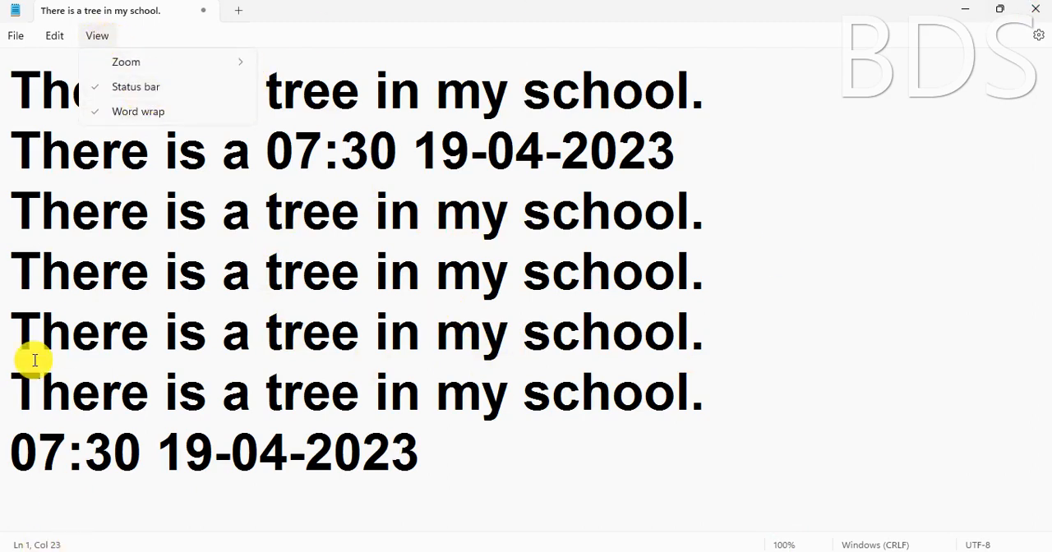
{"action": "left_click", "coordinate": [100, 38]}
{"action": "left_click", "coordinate": [100, 37]}
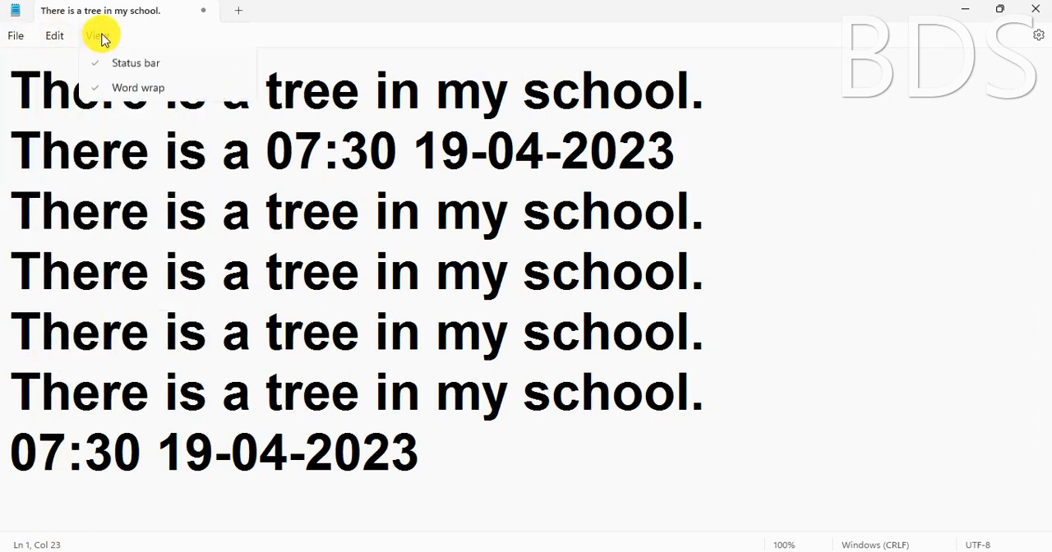